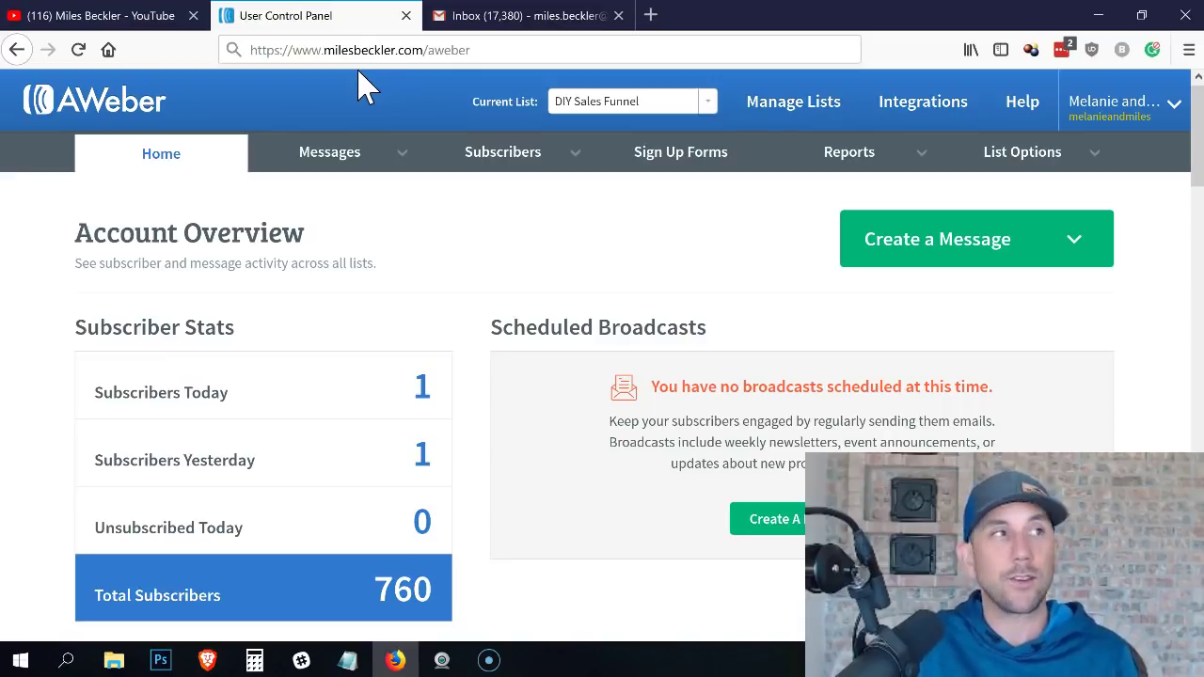
Step: Switch to the YouTube channel page and search within the channel for "treasure"
left_click(138, 21)
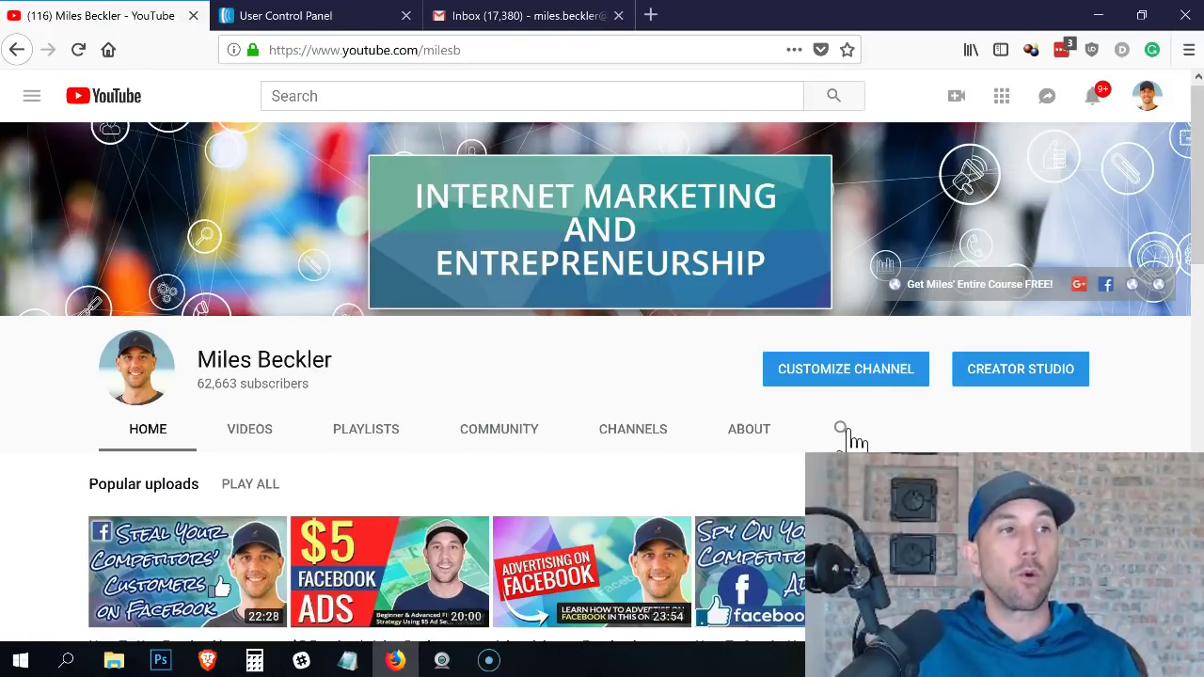
scroll(852, 433, "down", 2)
scroll(851, 434, "down", 2)
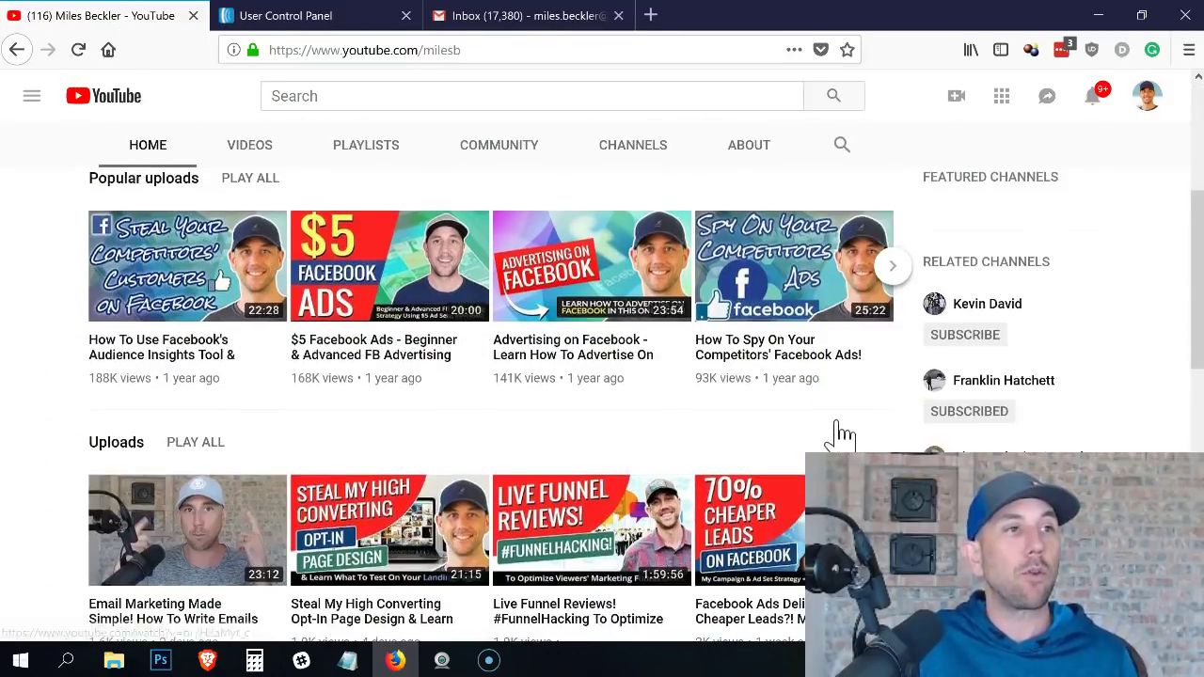
scroll(847, 435, "up", 3)
left_click(841, 429)
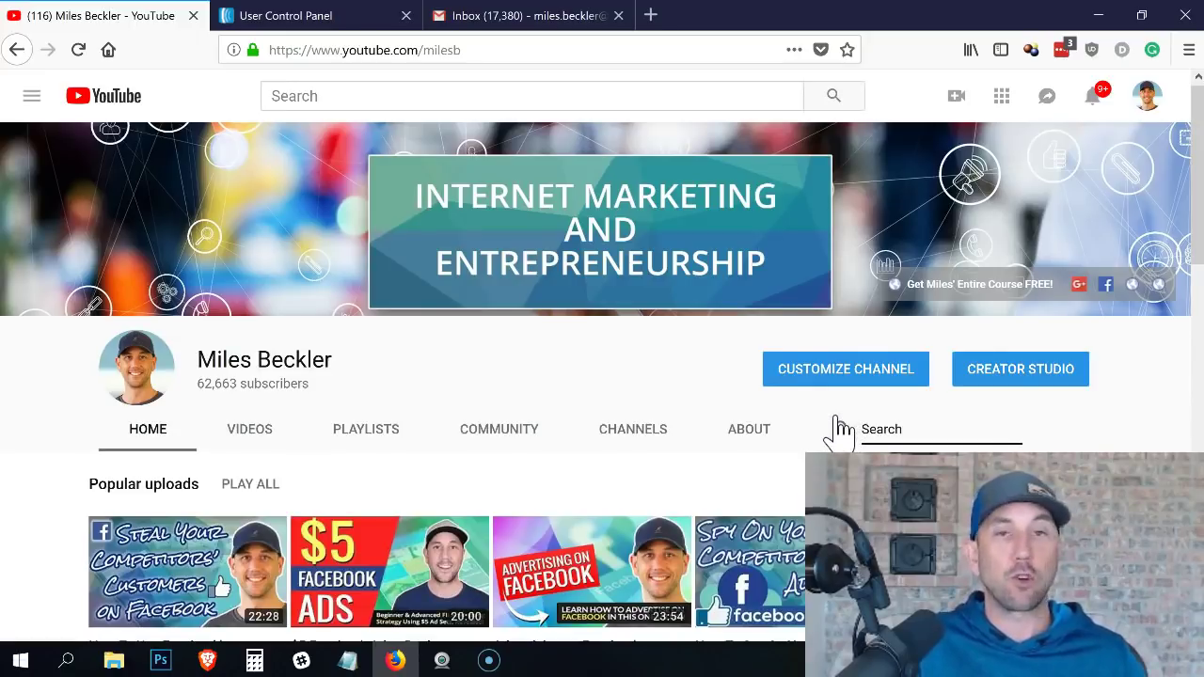
type("t")
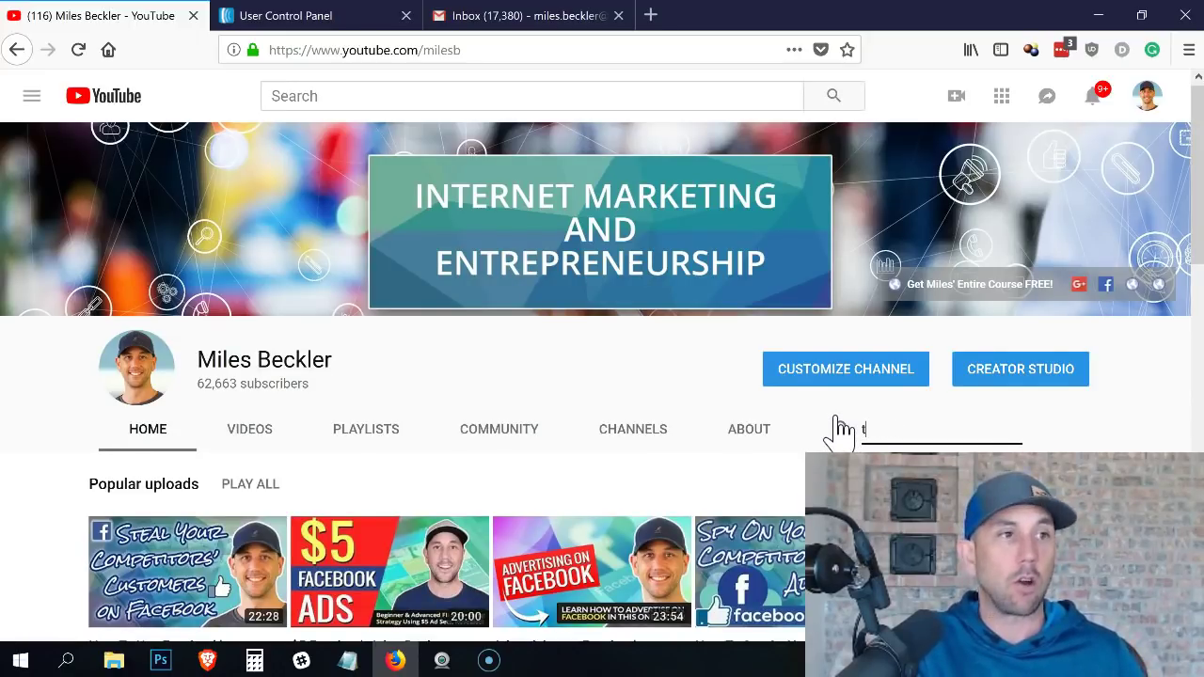
type("reasure")
key("Return")
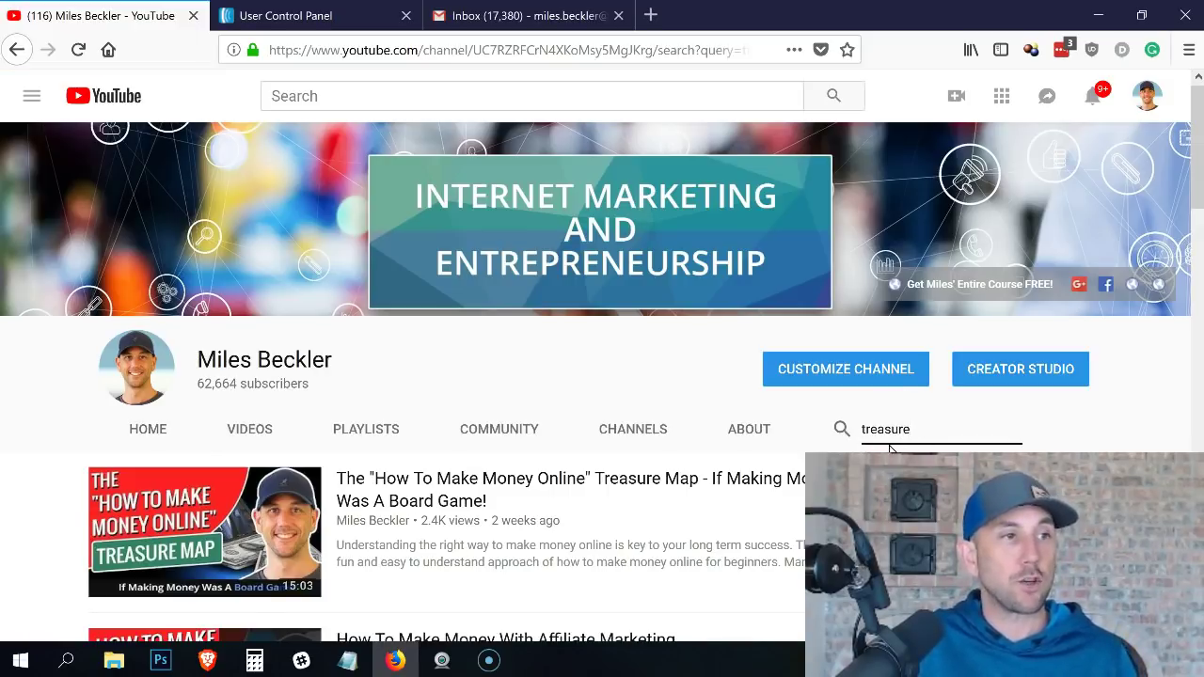
Step: Copy the link of the "How To Make Money Online" Treasure Map video and paste it into the blank Notepad document
right_click(393, 505)
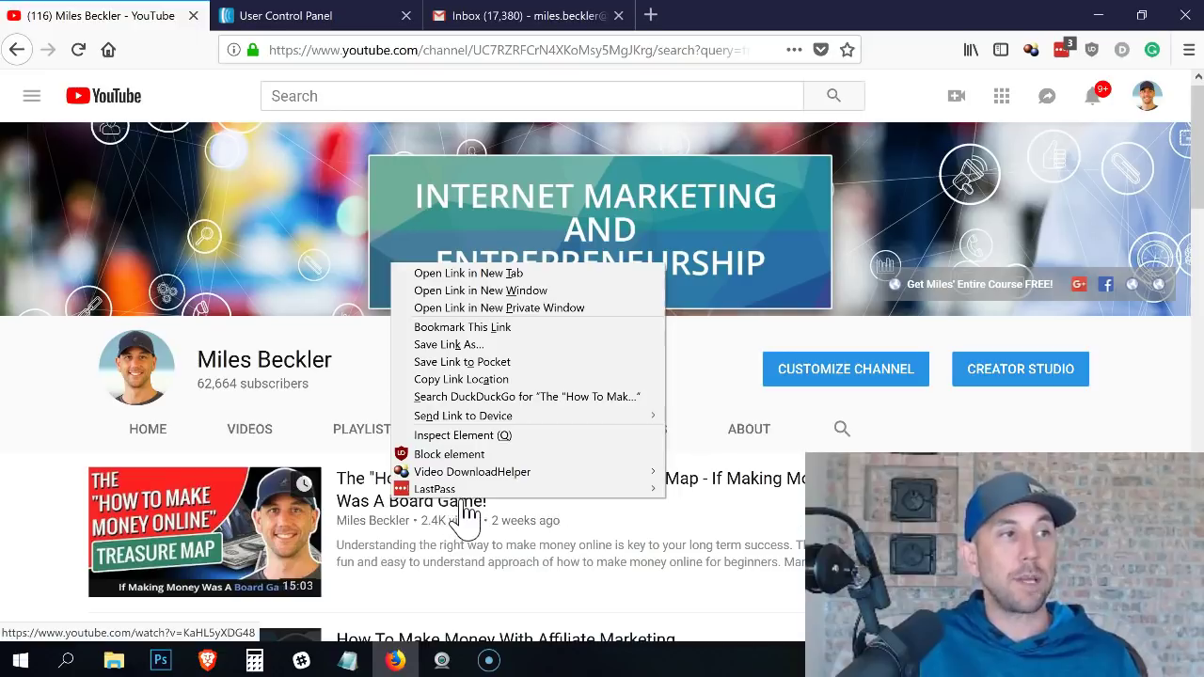
left_click(489, 381)
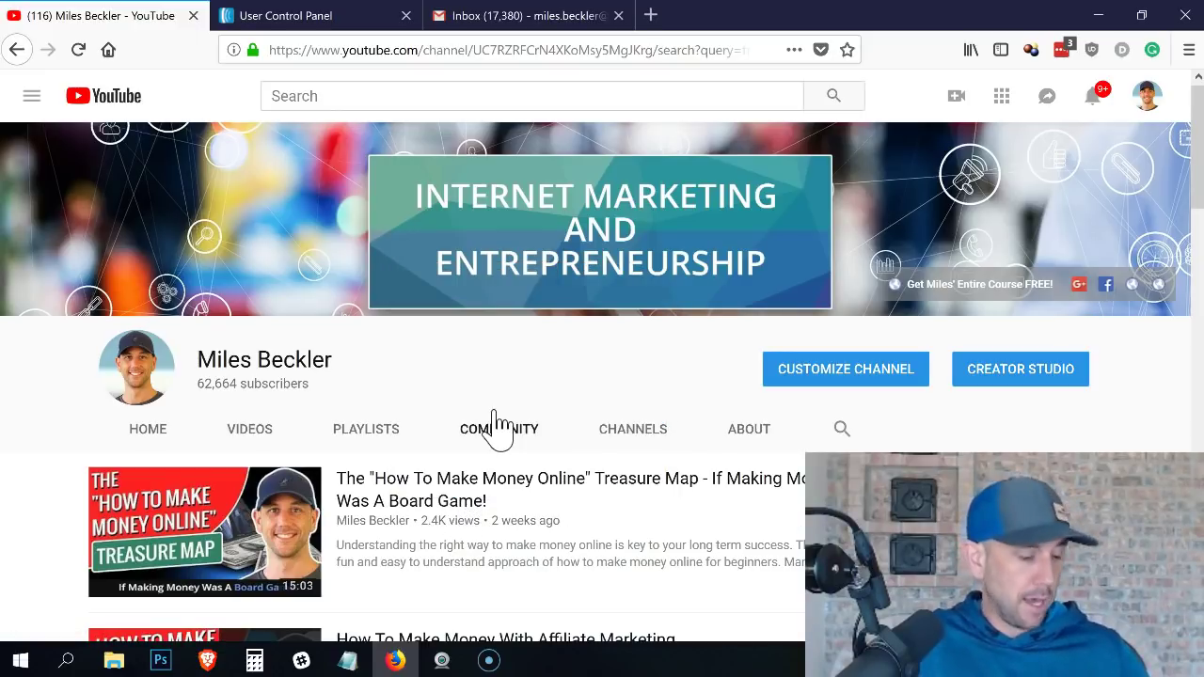
key("alt+Tab")
key("alt+Tab")
key("alt+Tab")
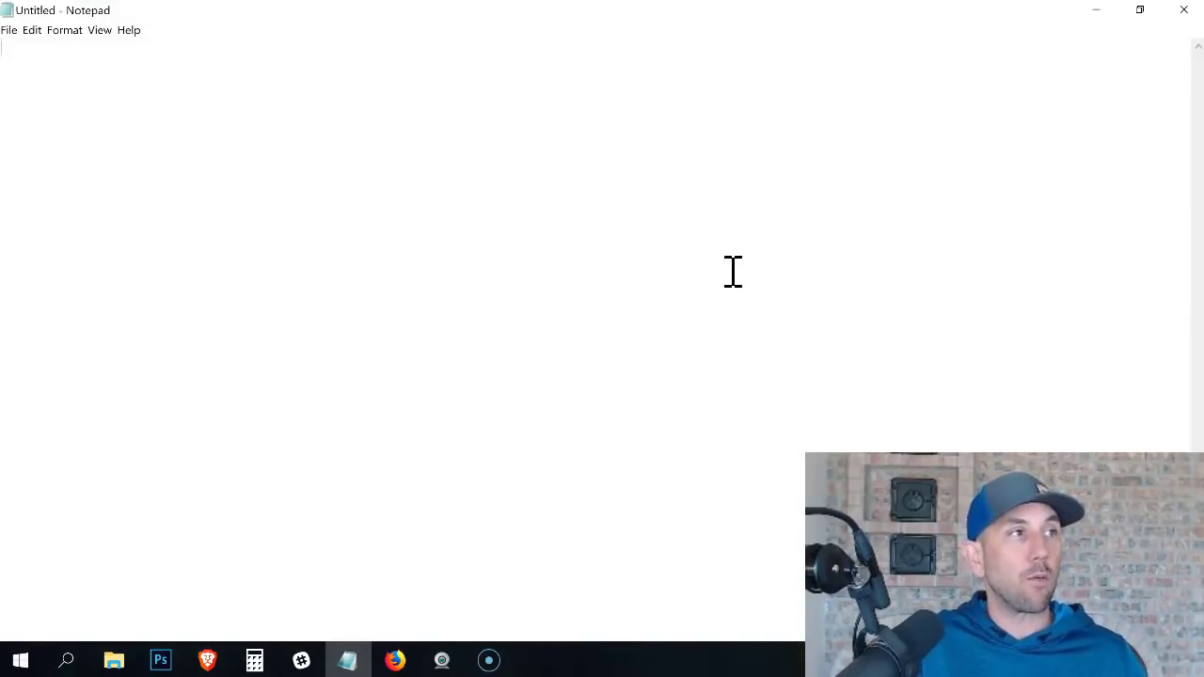
key("ctrl+v")
key("Return")
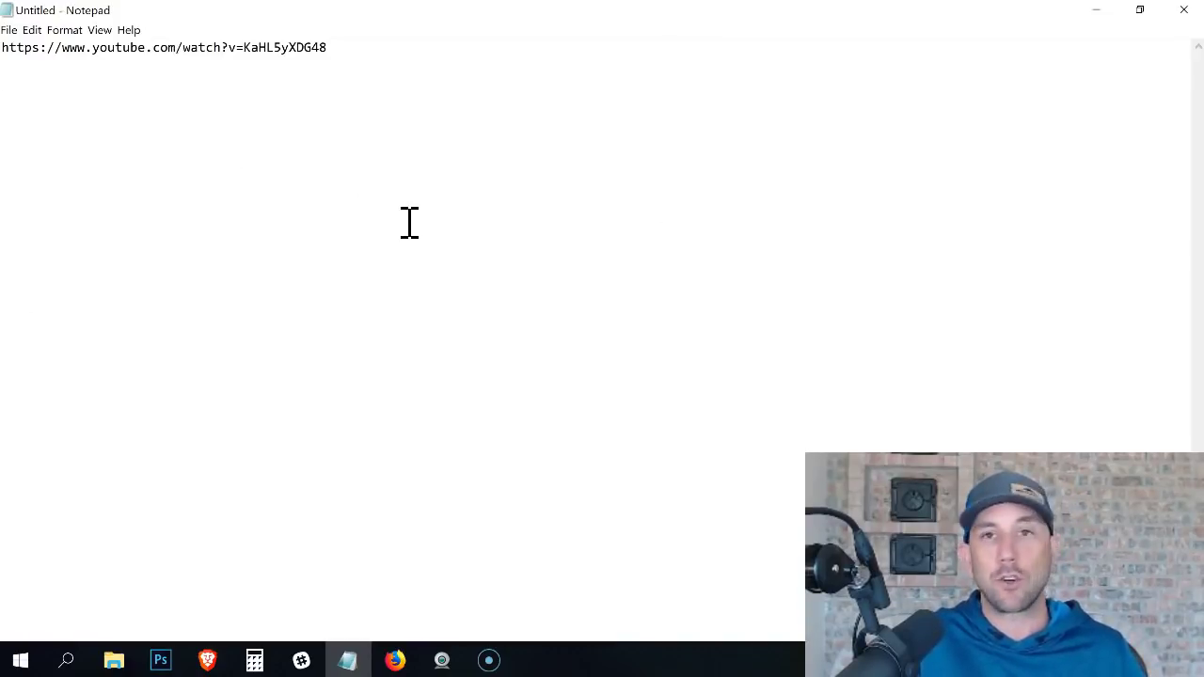
Step: Write the line "Subject: Did you get your free treasure map?" below the video link, leaving space for the email body
type("S")
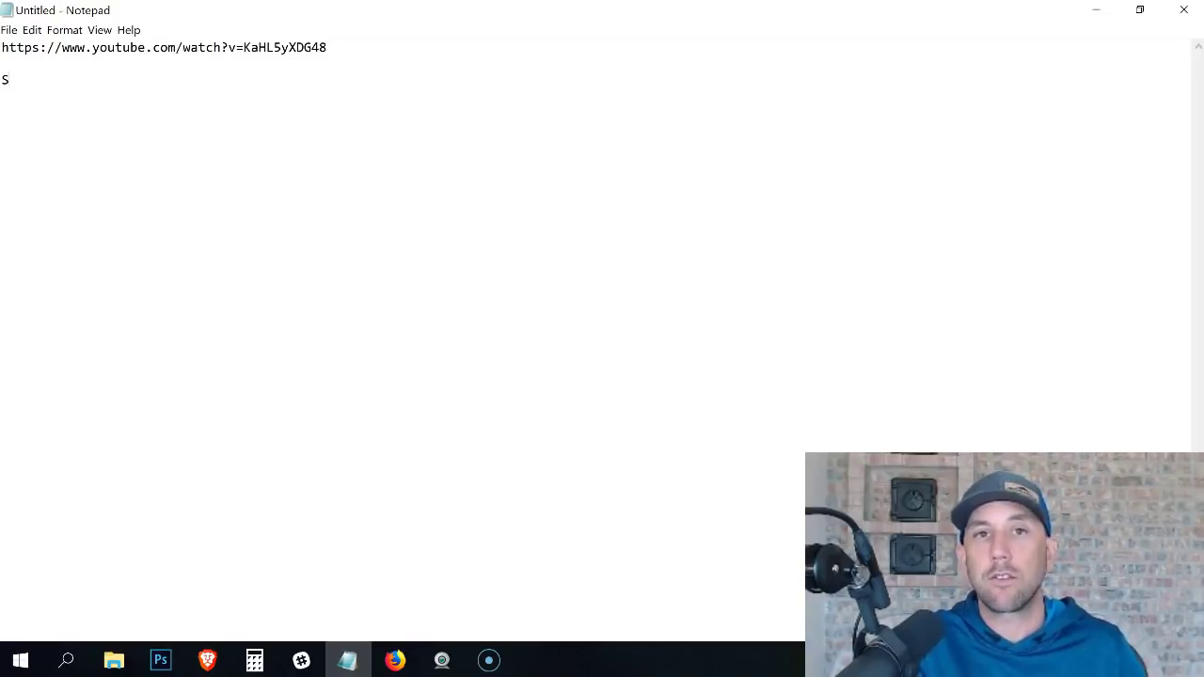
type("ubject:")
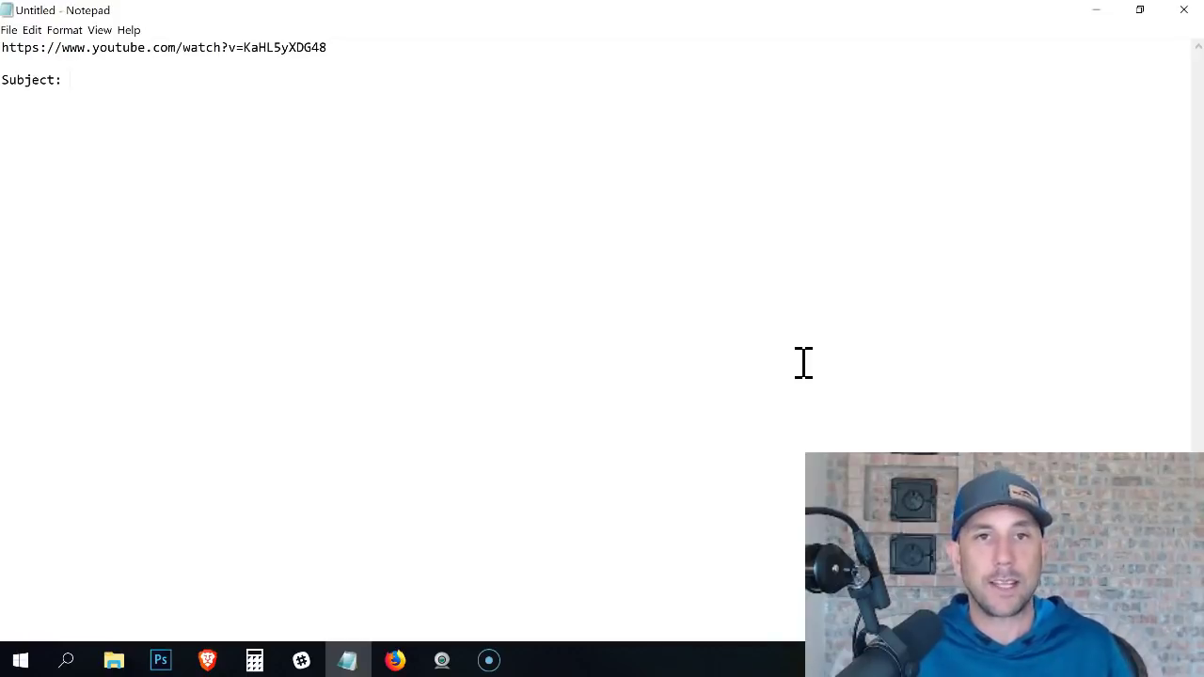
type("Did you get your treasure map?")
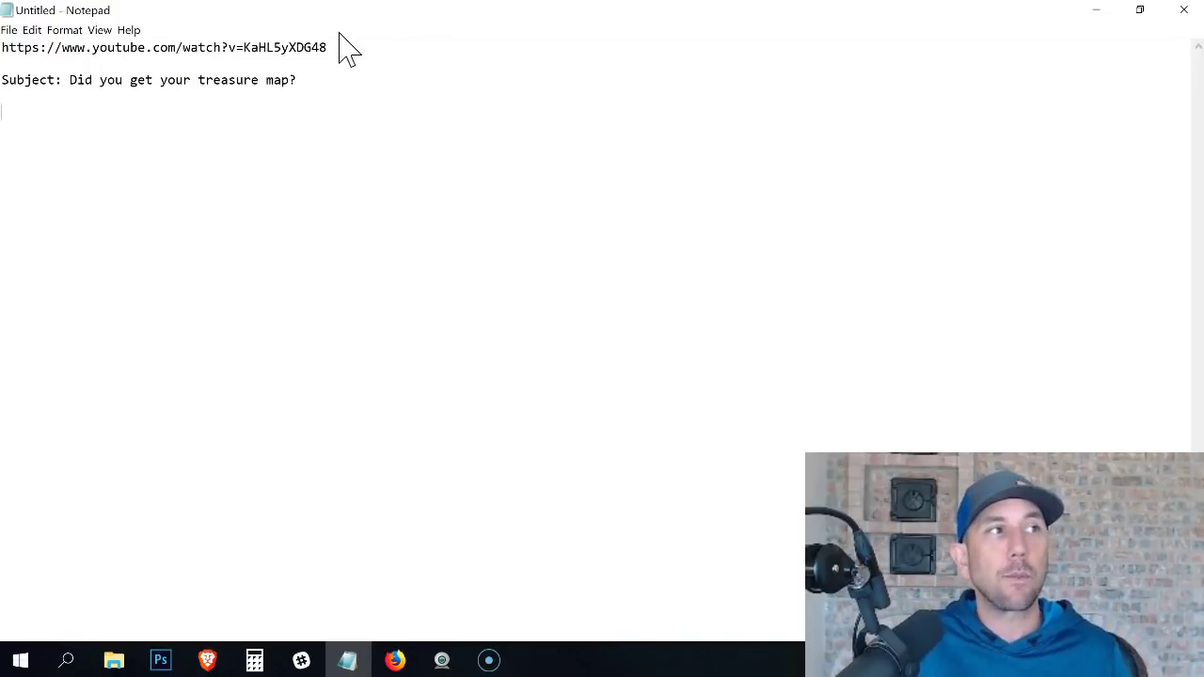
type("free")
left_click(317, 117)
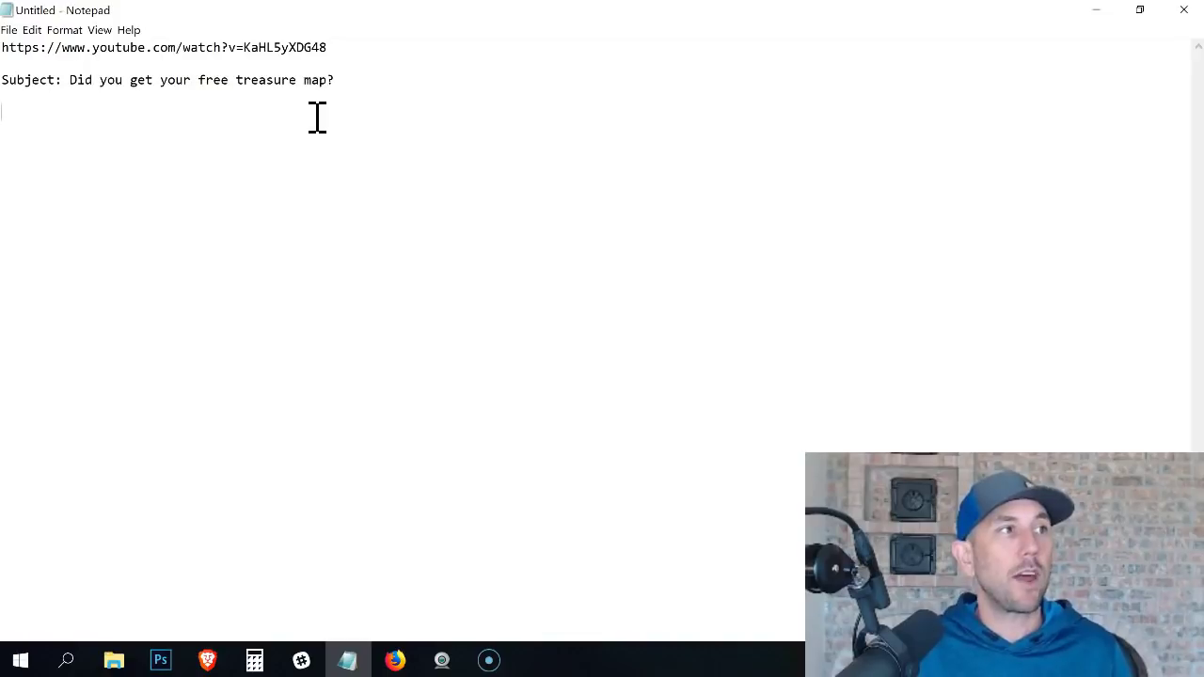
left_click(385, 82)
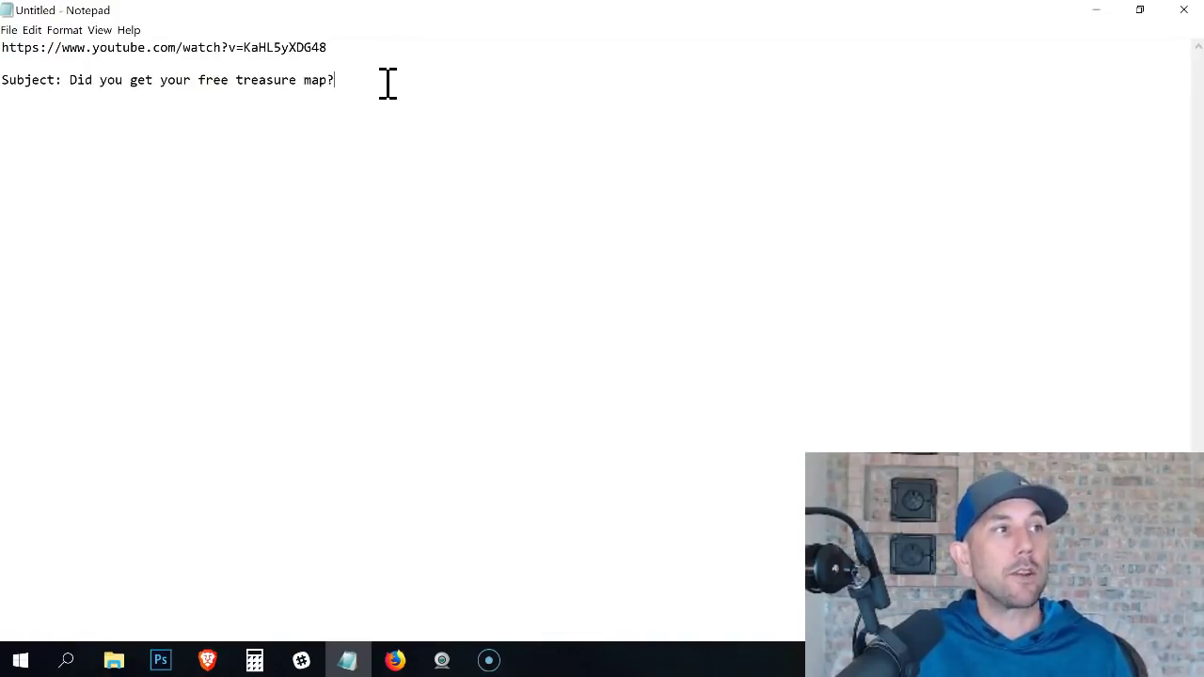
key("Return")
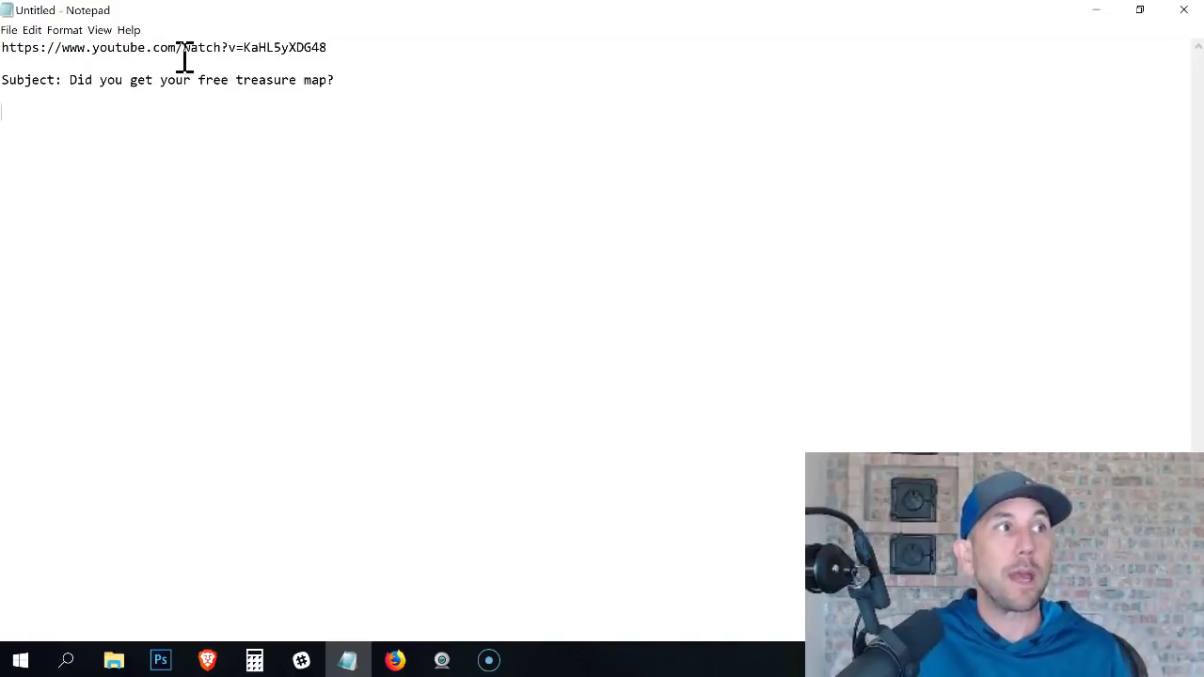
left_click_drag(123, 82, 247, 102)
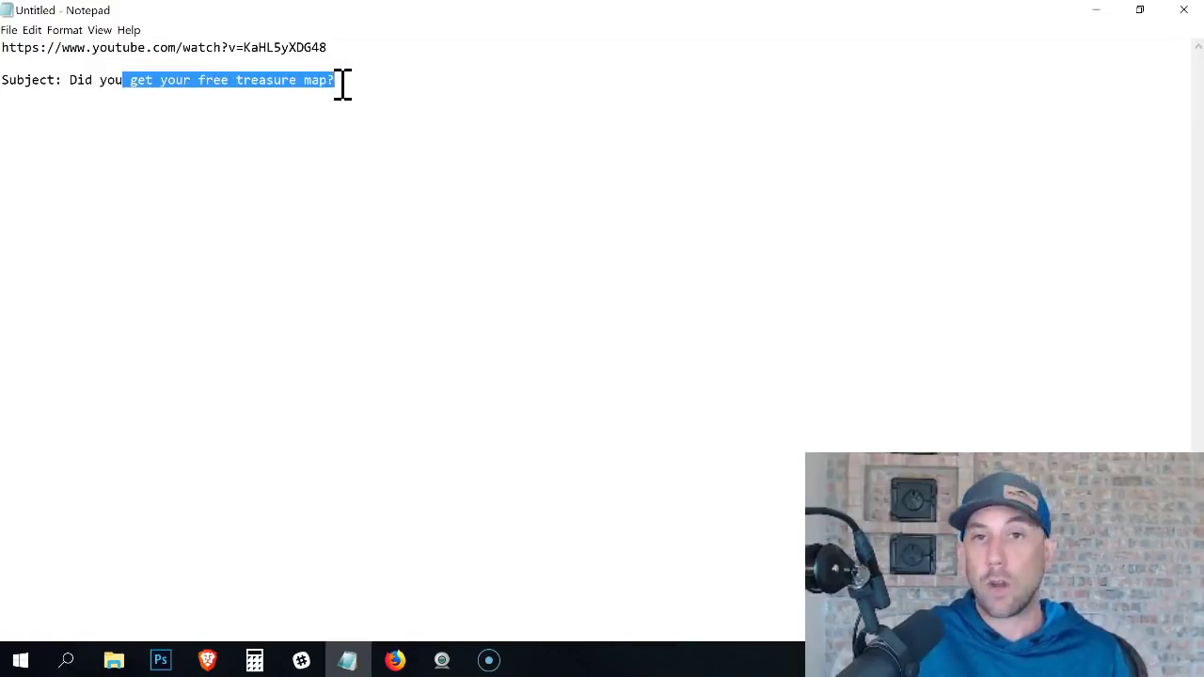
left_click(325, 124)
key("Return")
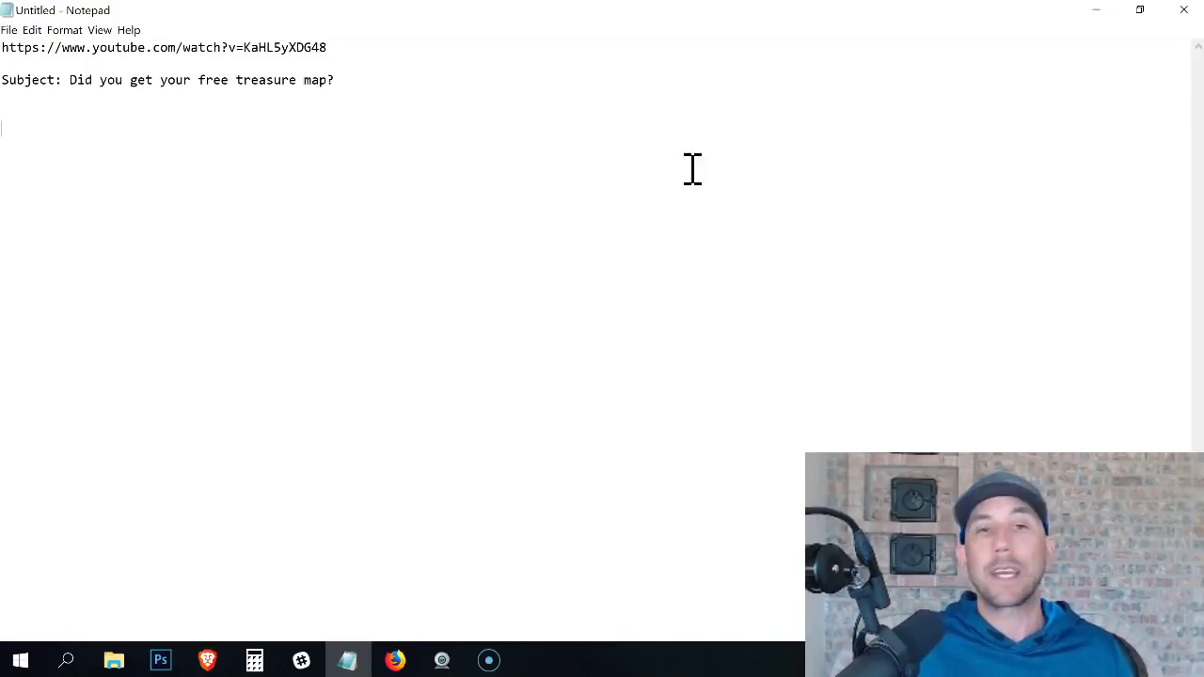
Step: Write the opening: "A couple days ago I published a powerful new video and wanted to be sure you saw it." and what the video reveals
type("Re")
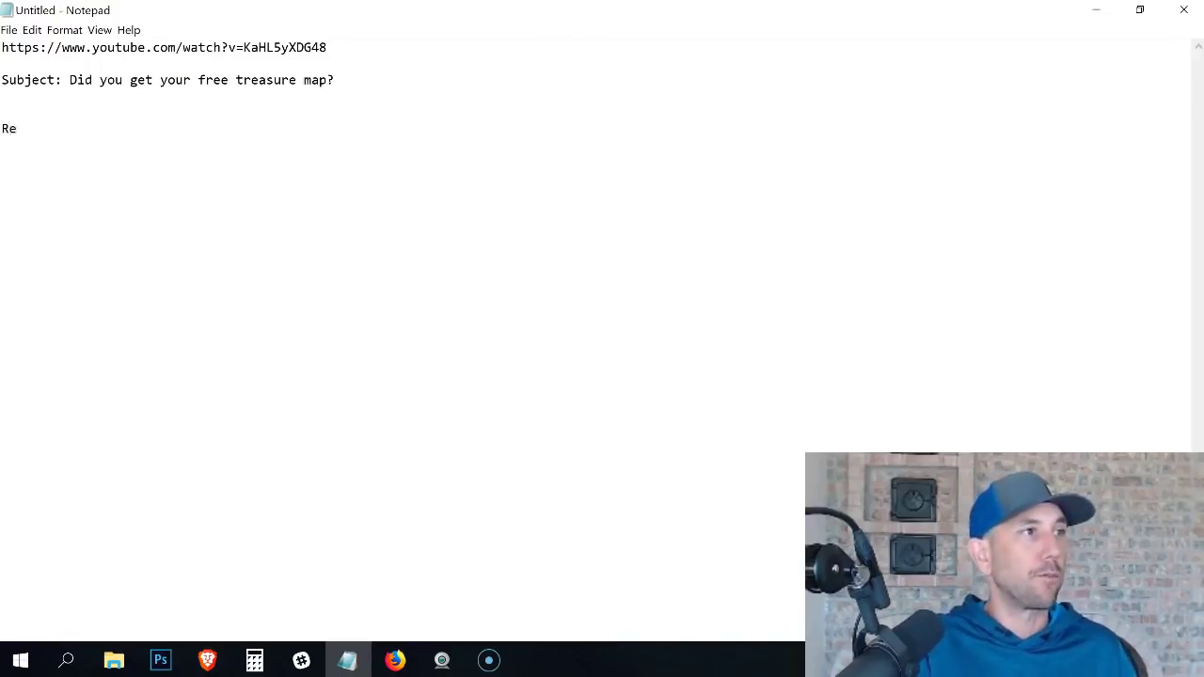
key("BackSpace")
key("BackSpace")
type("I wanted to be sure you got the free treasure map to earning income online...")
key("Up")
type("A couple days ago I published a powerful new video and wanted to be sure you saw it.")
key("Return")
type("The video reveals")
Step: Add paragraphs saying the 'path' to success is often too confusing and overwhelming, and that this video gives a super short, 'fun' explanation
key("ctrl+End")
key("Return")
key("Return")
type("Often times the 'path' to success is just too confusing and it can ov")
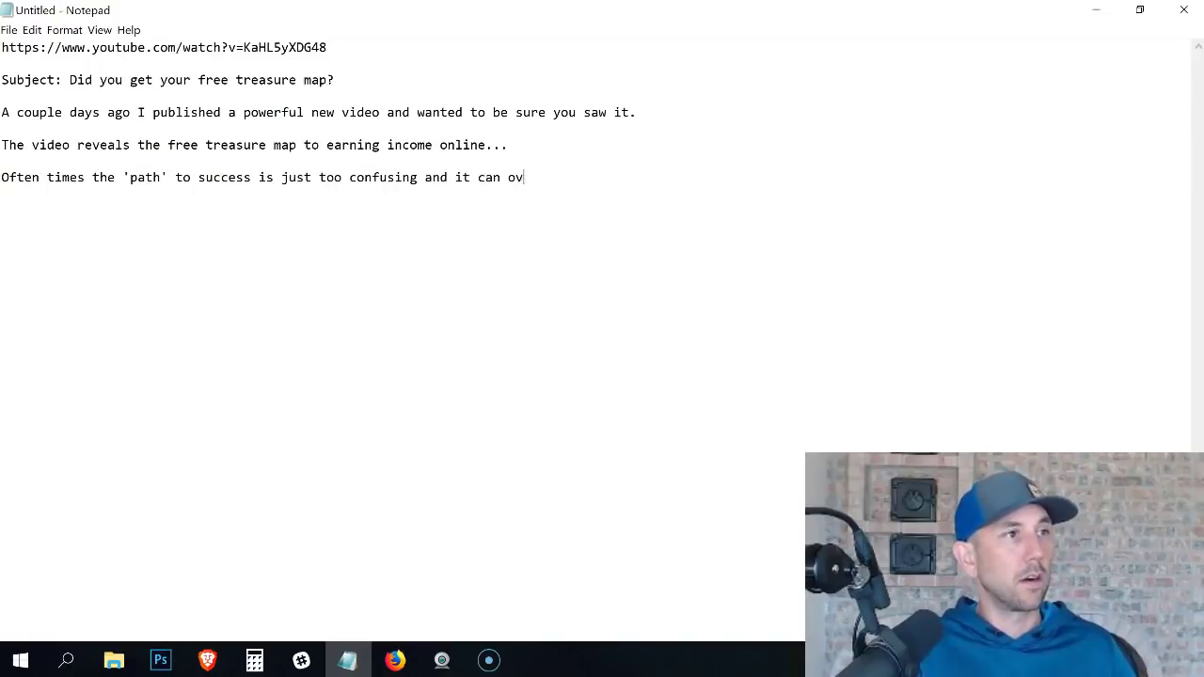
type("erwhelm you if you try to think about all the required steps.")
key("Return")
key("Return")
type("But in this video you will see the super short and 'fun' explanation of how it all works.")
key("Return")
key("Return")
Step: Add the paragraph "It is like we turn the process of internet marketing into a board game..." and begin the following one with "You will learn"
type("It is like we turn the game of")
key("BackSpace")
key("BackSpace")
key("BackSpace")
key("BackSpace")
key("BackSpace")
key("BackSpace")
key("BackSpace")
type("process of internet marketing into a board game...  You will learn w")
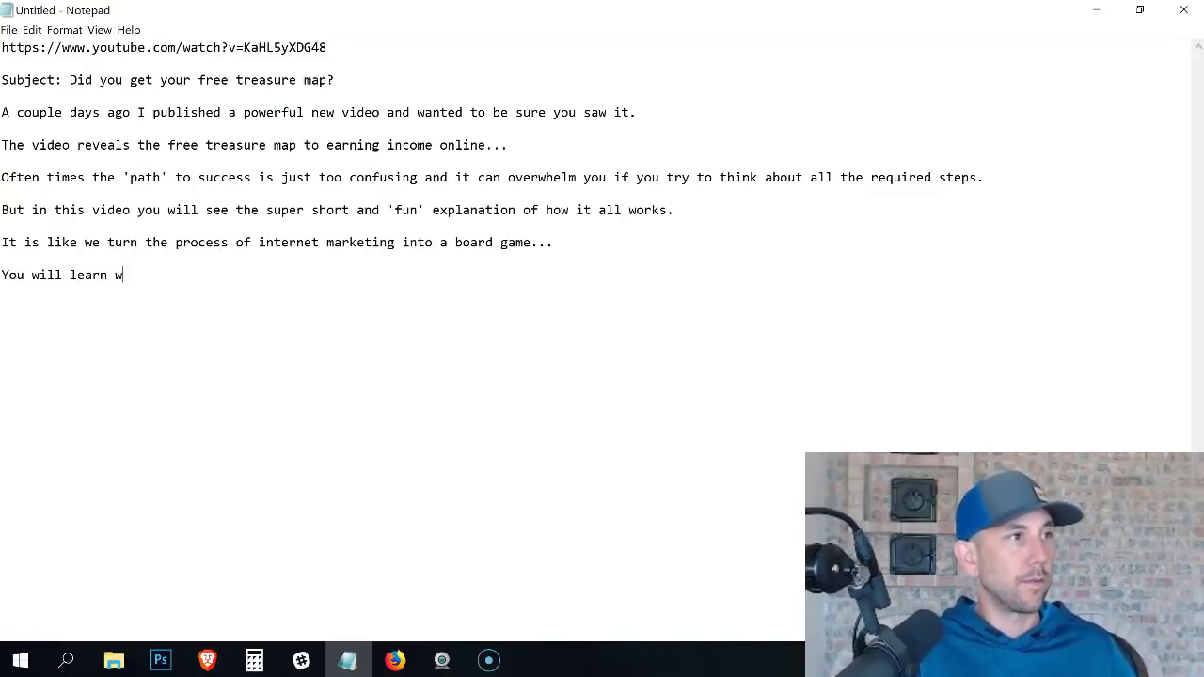
Step: Complete the paragraph on pieces, goals and progress, and add "This one is a must watch... So check it out here:" with the video link
type("hat the pieces are, what the goals are and how you make progress towards the ultimate goal of growing your income!  This one is a must watch... So check it out here:")
key("ctrl+v")
Step: Add "You will have a big 'ah ha!' moment, for sure!", then close with "Enjoy...", the sender's "Treasure Hunter" signature and a P.S. opening
type("You will have a big 'ah ha!' moment, I gua")
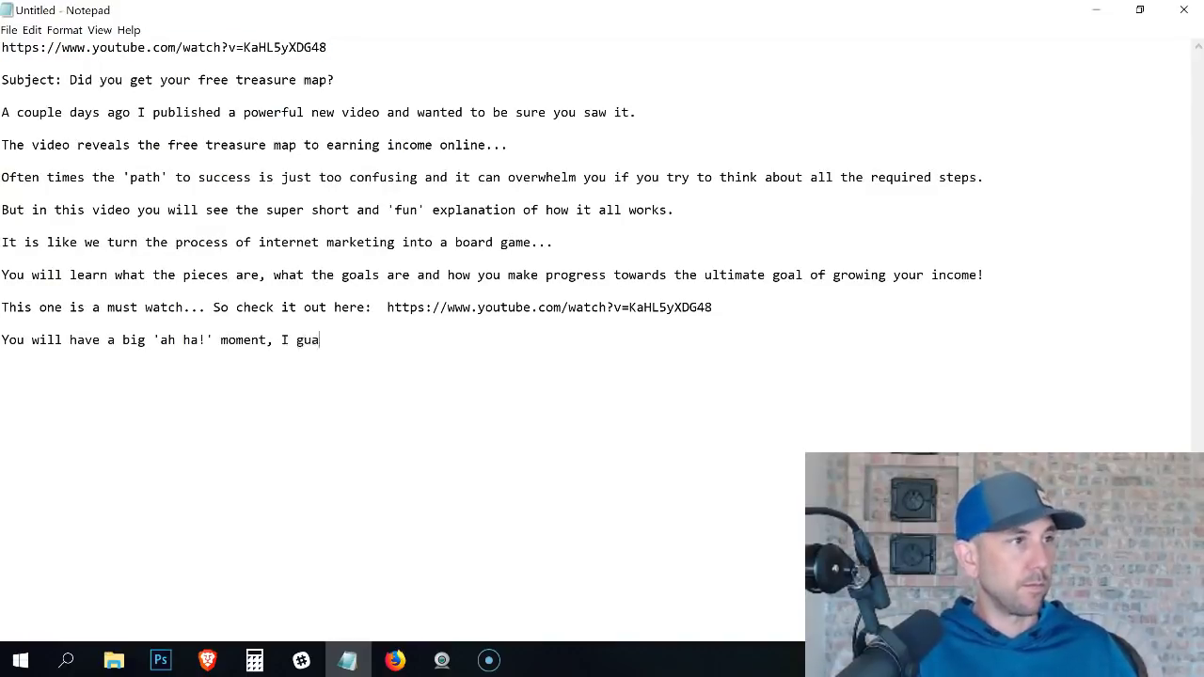
key("BackSpace")
key("BackSpace")
key("BackSpace")
key("BackSpace")
key("BackSpace")
type("for sure!  Enjoy...  Miles \"Treasure Hunter\" Beckler  P.S. If you haven't been receiving my more frequent emails... And")
Step: Reword the P.S. to "If you haven't been through my full free course yet... The 7 steps from side hustle to Million Dollar Business.."
key("BackSpace")
key("BackSpace")
key("BackSpace")
key("BackSpace")
key("BackSpace")
key("BackSpace")
key("BackSpace")
key("BackSpace")
key("BackSpace")
key("BackSpace")
key("BackSpace")
key("BackSpace")
key("BackSpace")
key("BackSpace")
key("BackSpace")
key("BackSpace")
key("BackSpace")
key("BackSpace")
key("BackSpace")
key("BackSpace")
type("through my full free course yet... The 7 steps from side hustle to Millikon")
key("BackSpace")
key("BackSpace")
key("BackSpace")
type("on Dollar Business..")
Step: Put an opening quotation mark before the course title in the P.S. and capitalize it as "The 7 Steps From Side Hustle To"
key("ctrl+Left")
key("ctrl+Left")
key("ctrl+Left")
key("ctrl+Left")
key("ctrl+Left")
key("ctrl+Left")
key("ctrl+Left")
key("ctrl+Left")
key("ctrl+Left")
key("ctrl+Left")
type("\"")
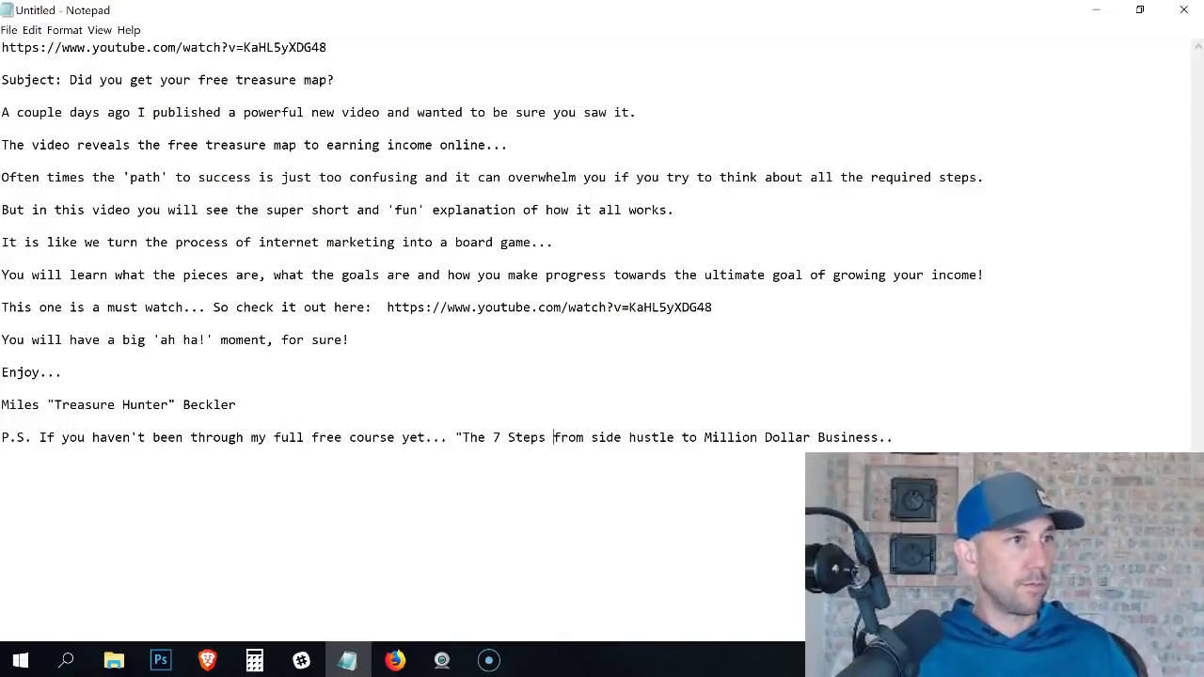
key("ctrl+shift+Right")
key("ctrl+shift+Right")
key("ctrl+shift+Right")
key("ctrl+shift+Right")
type("From Side Hustle To")
key("End")
key("BackSpace")
key("BackSpace")
type("\" blueprint...  Be sure you get it here, now:")
key("ctrl+v")
Step: Insert "for you" after "new video" in the first body sentence and delete the video link above the subject line
left_click(385, 112)
type("for you")
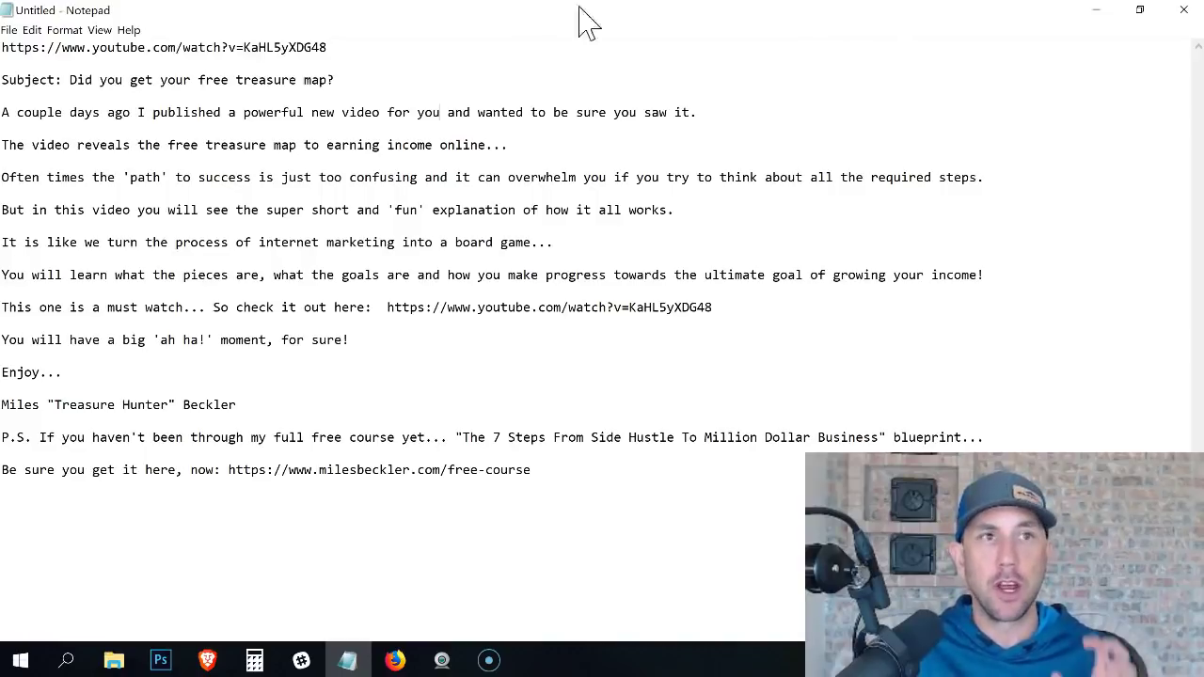
left_click_drag(331, 47, 2, 49)
key("BackSpace")
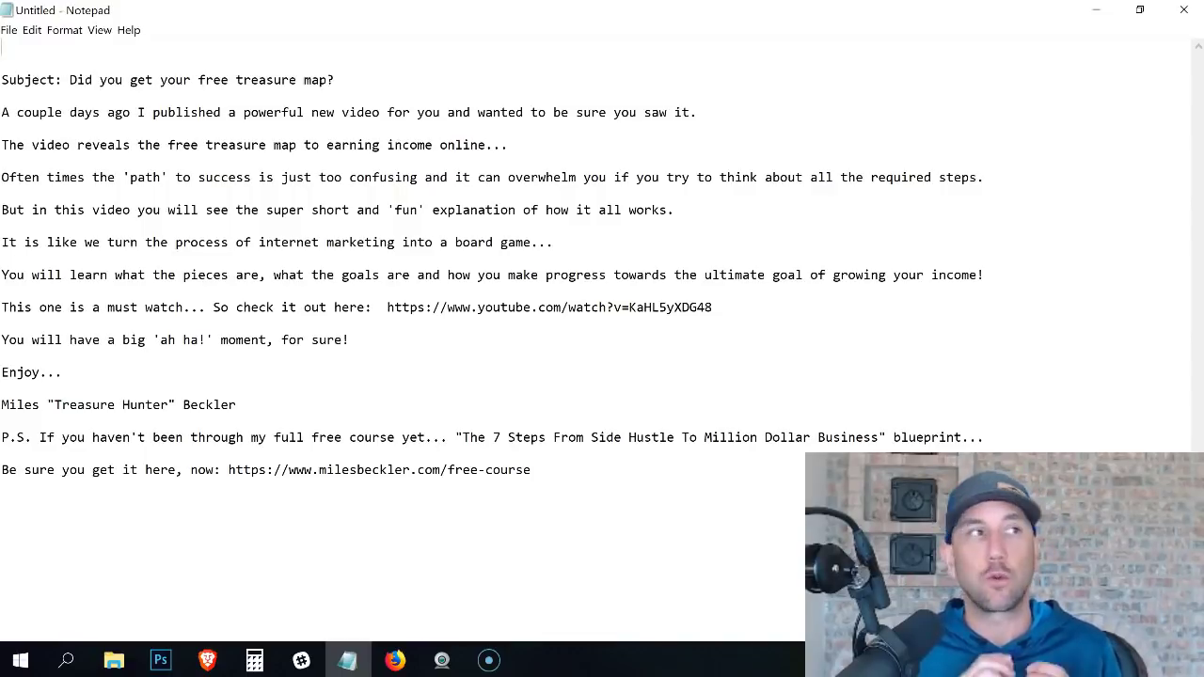
Step: Add two blank lines between the subject line and the first body sentence
left_click(463, 79)
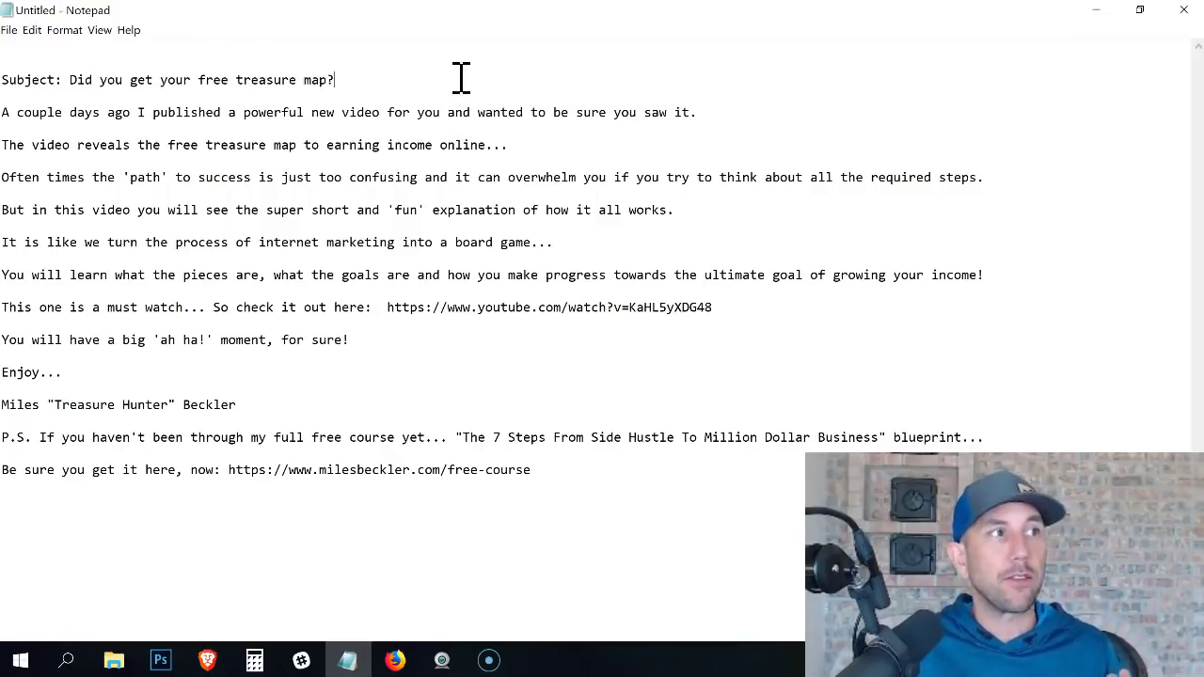
key("Return")
key("Return")
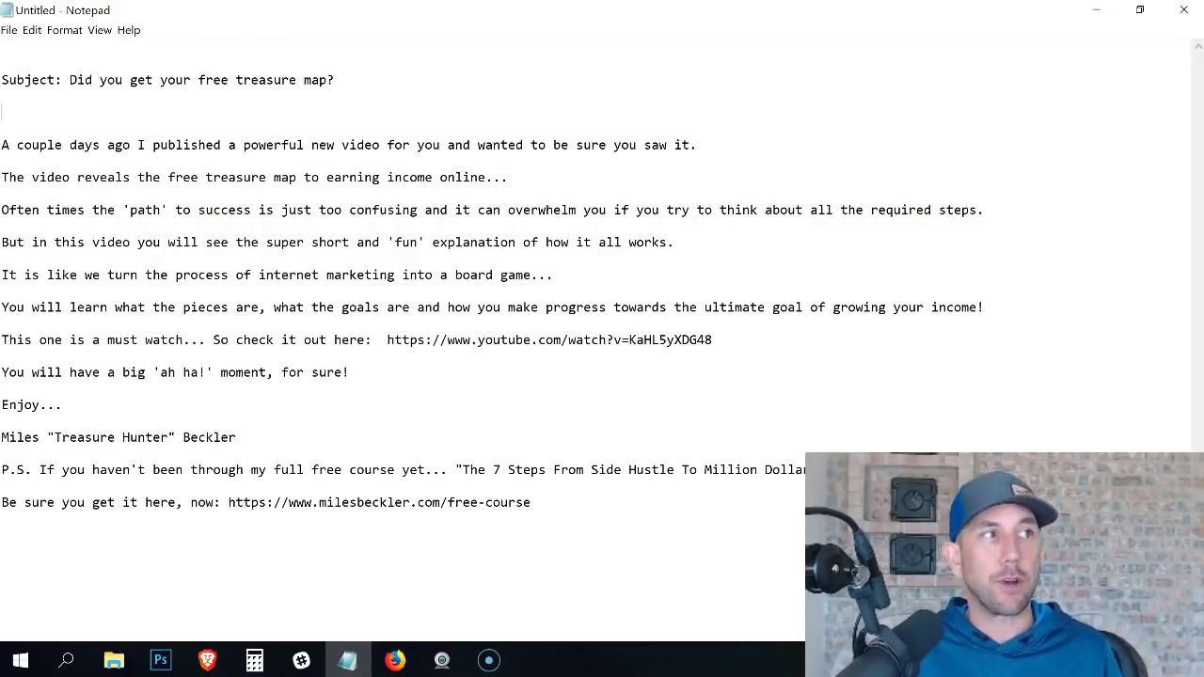
key("Up")
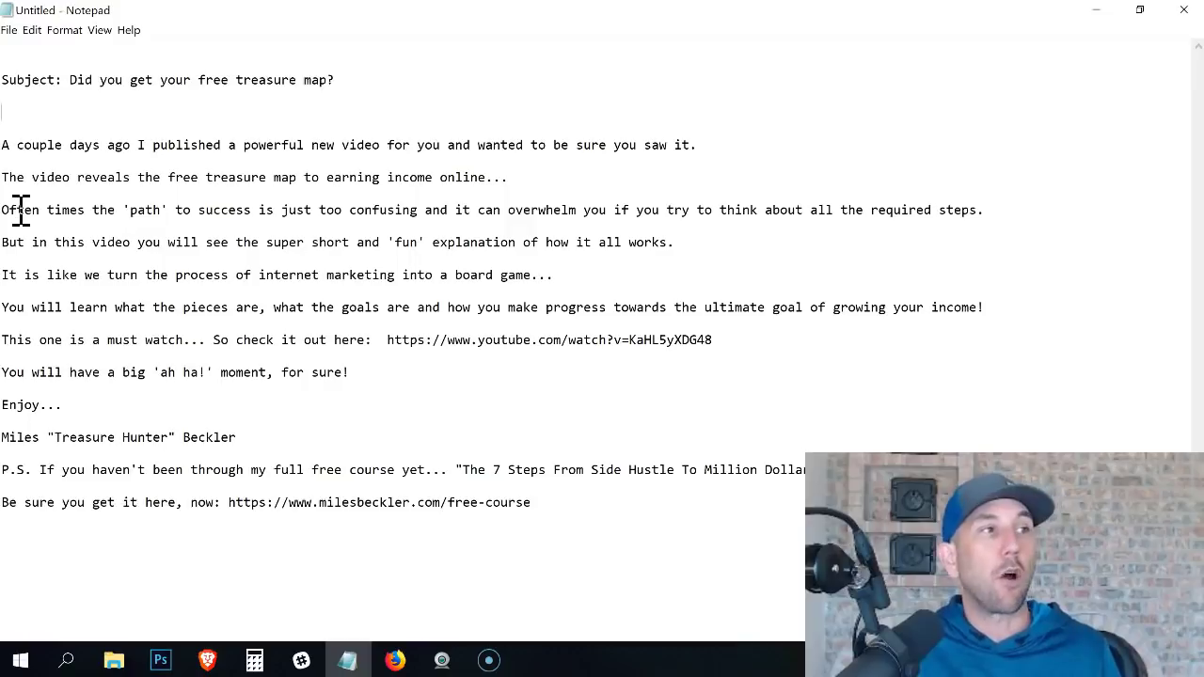
Step: Review the draft's pain point, 'fun' explanation and board game wording, the P.S. course offer, and the free-course and video links
left_click_drag(334, 210, 612, 208)
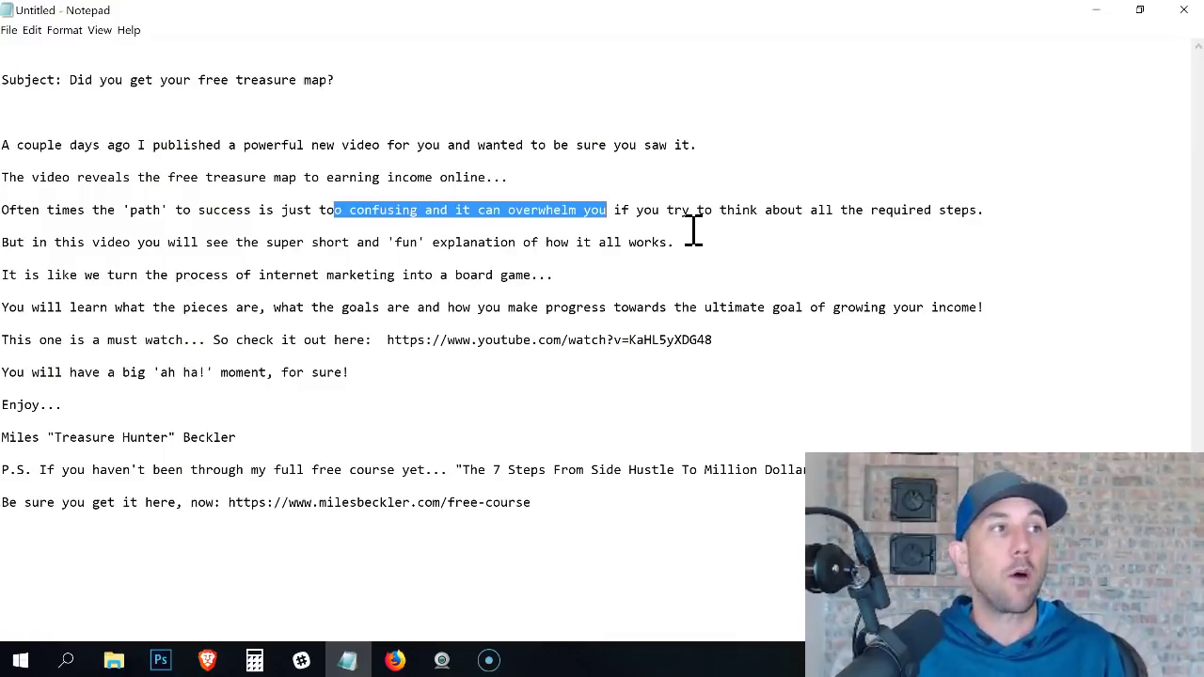
left_click_drag(267, 242, 863, 244)
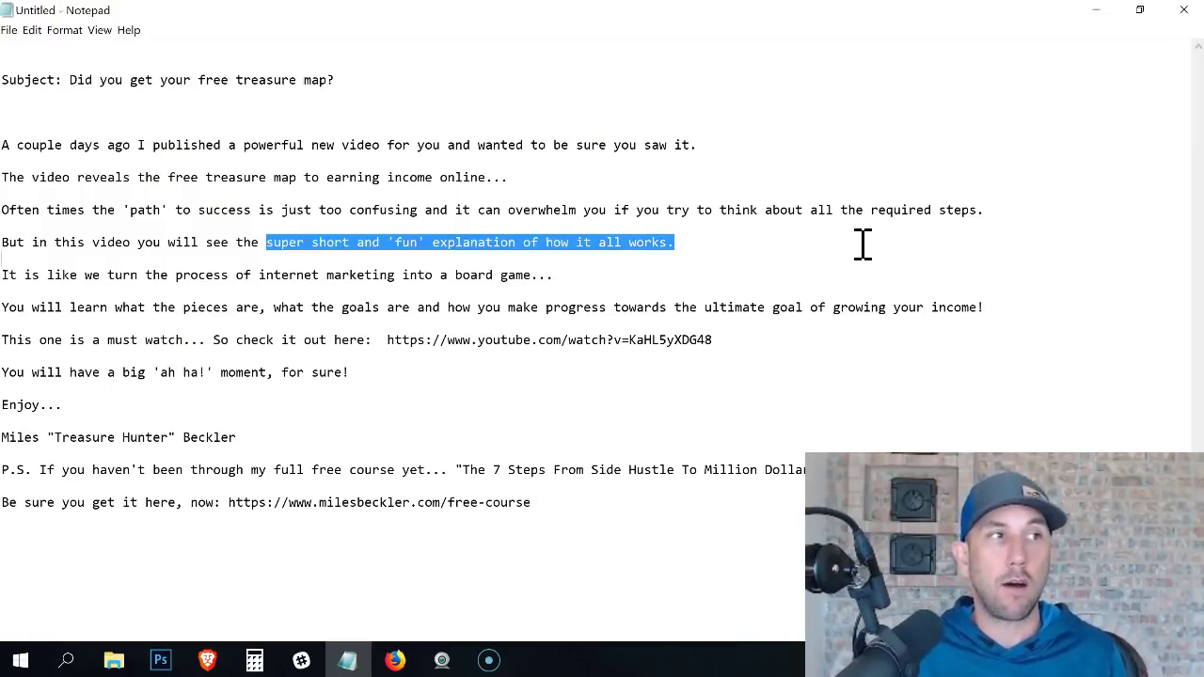
left_click_drag(104, 276, 612, 284)
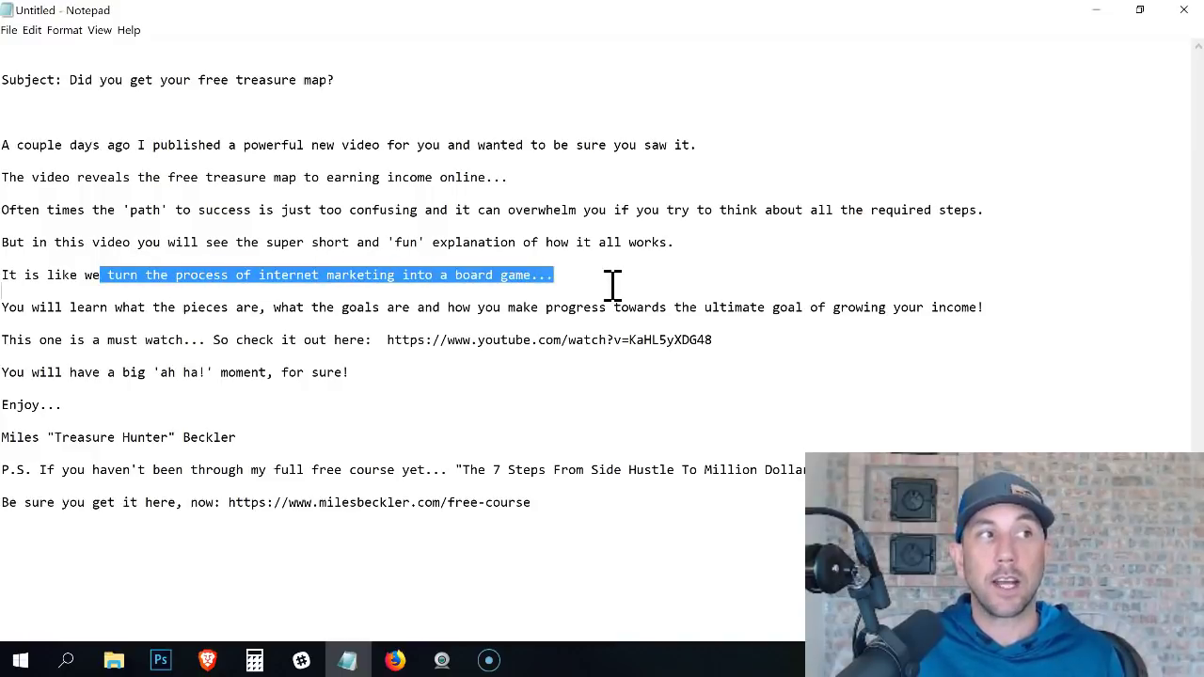
left_click(611, 272)
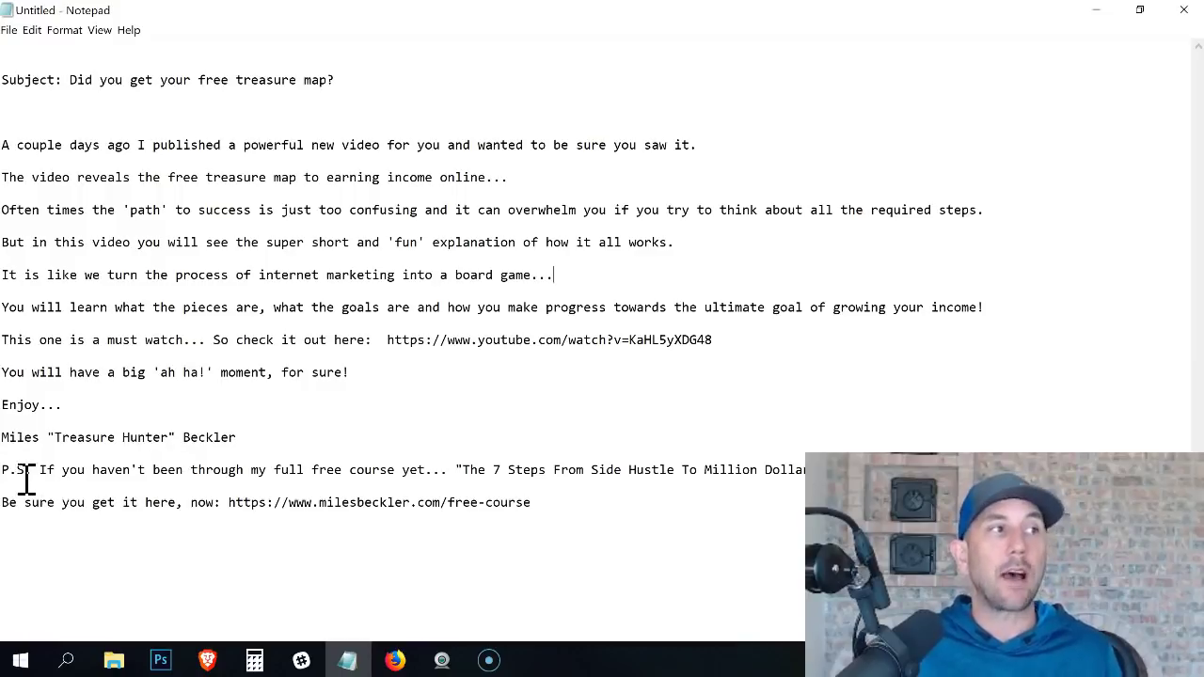
left_click_drag(40, 475, 457, 474)
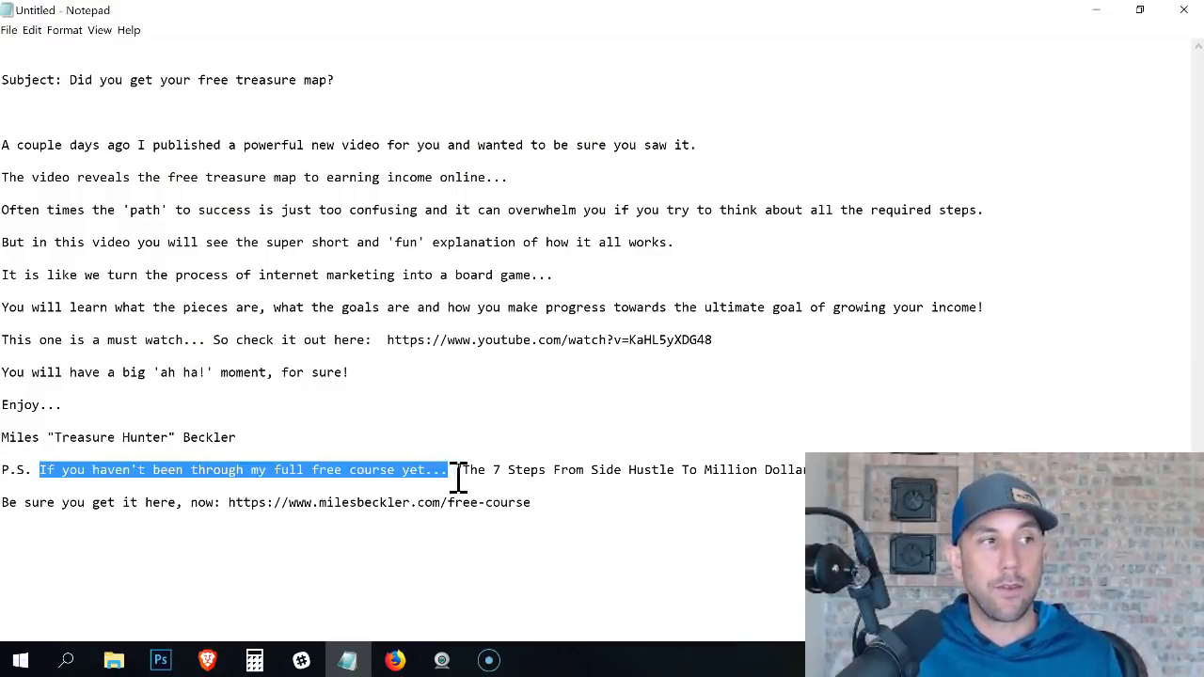
left_click(562, 477)
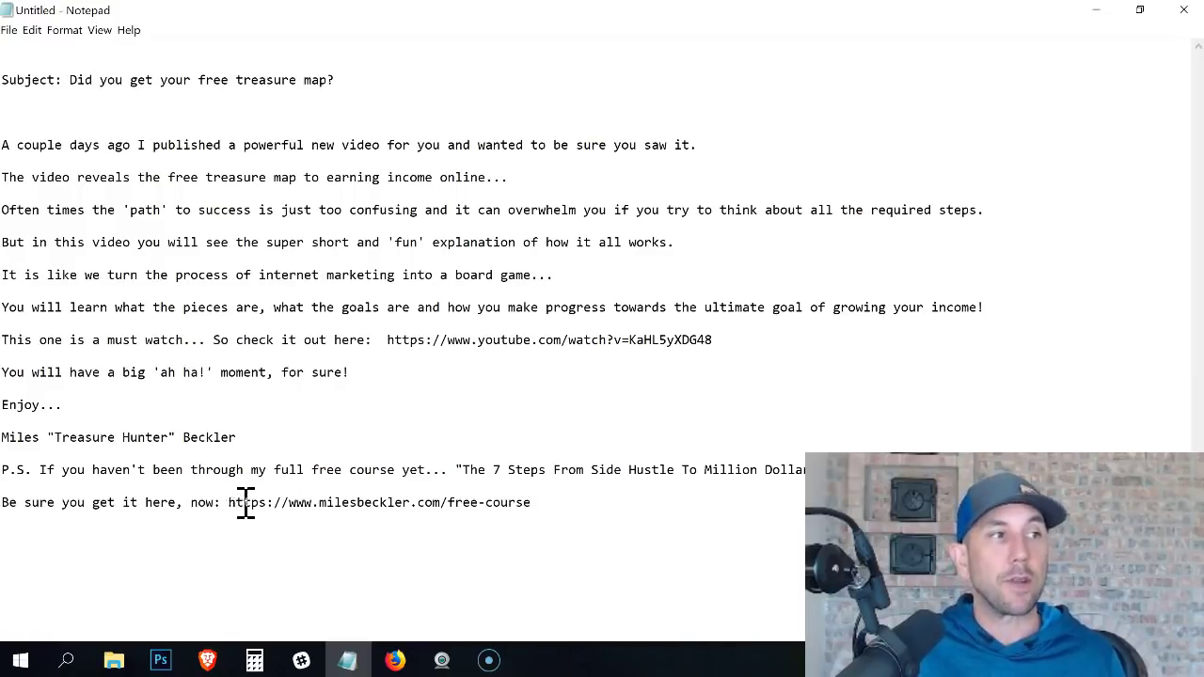
left_click_drag(229, 504, 516, 505)
left_click(570, 508)
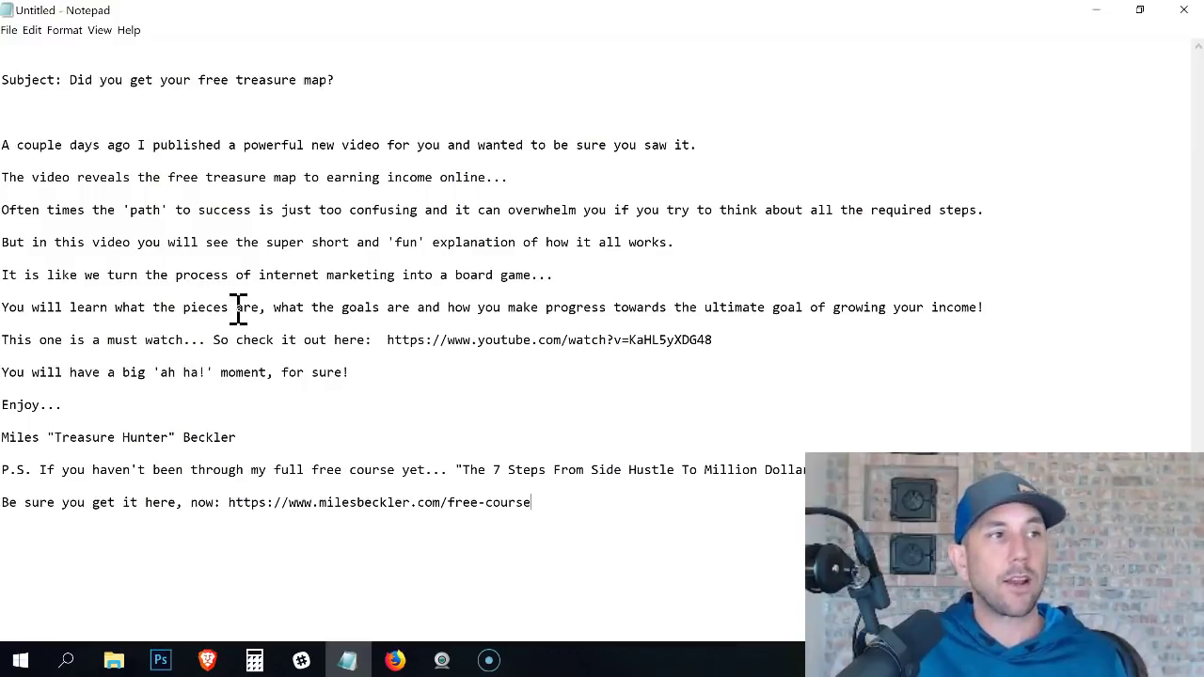
key("shift+Home")
left_click(511, 458)
left_click_drag(385, 339, 750, 346)
left_click(751, 347)
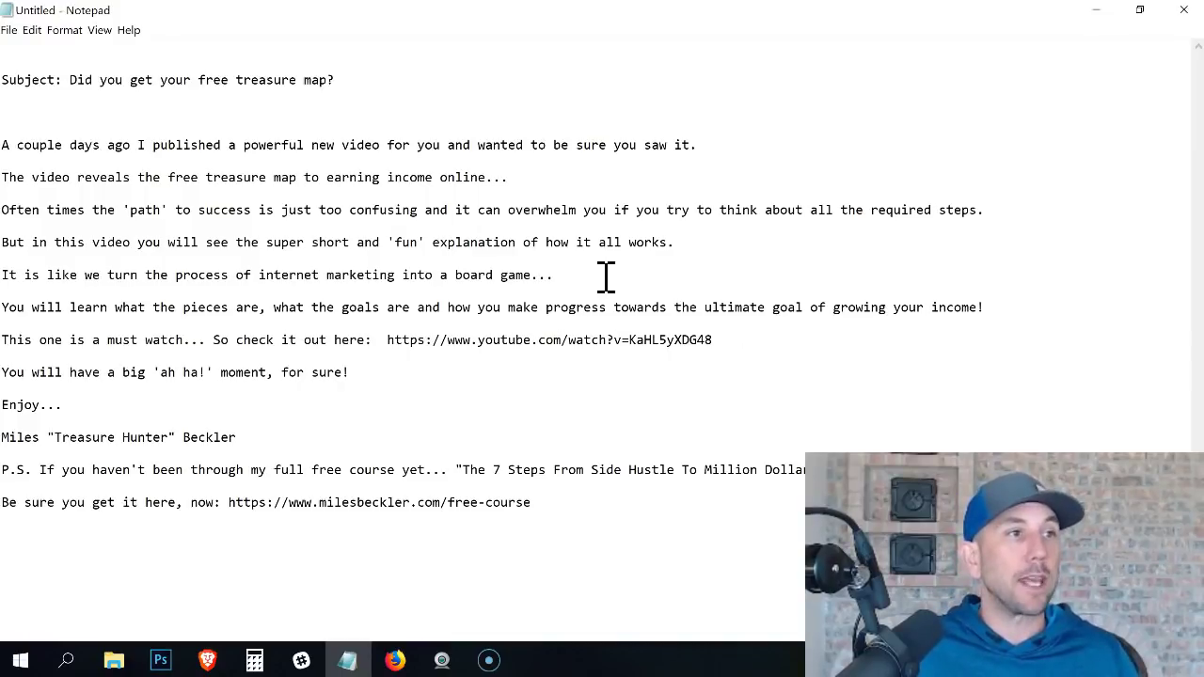
Step: Switch to the AWeber account in Firefox and create a new message for the DIY Sales Funnel list with the Drag & Drop Email Builder
key("alt+Tab")
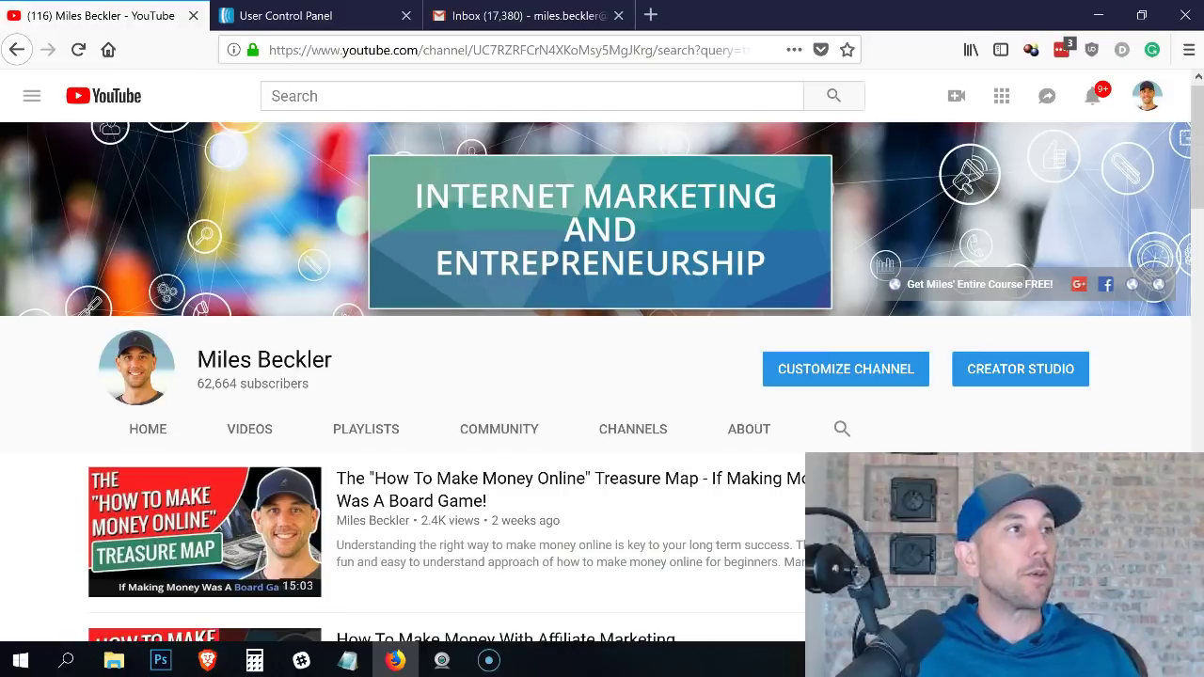
left_click(280, 23)
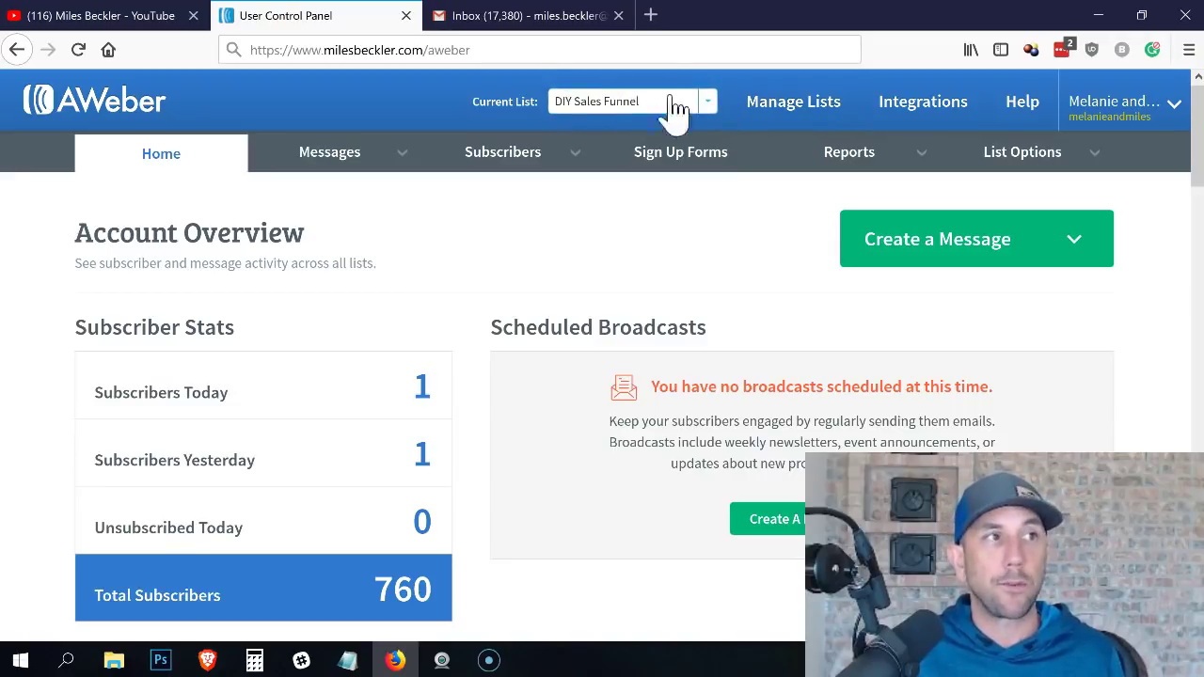
left_click(903, 240)
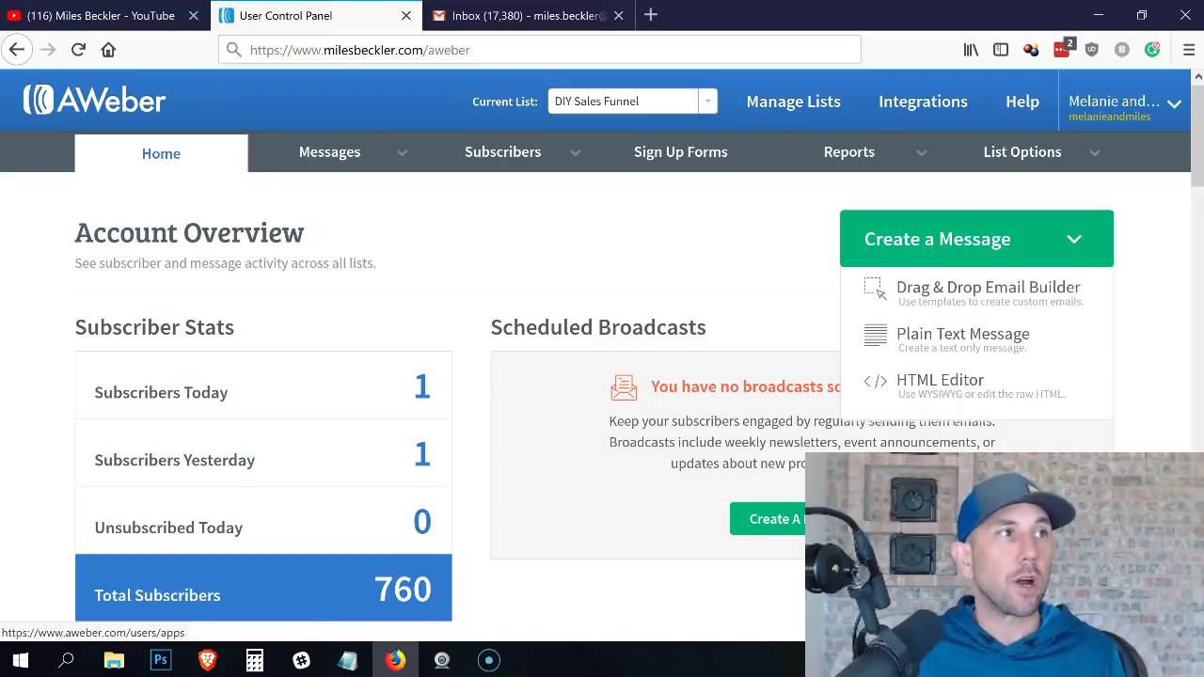
left_click(529, 50)
left_click(529, 50)
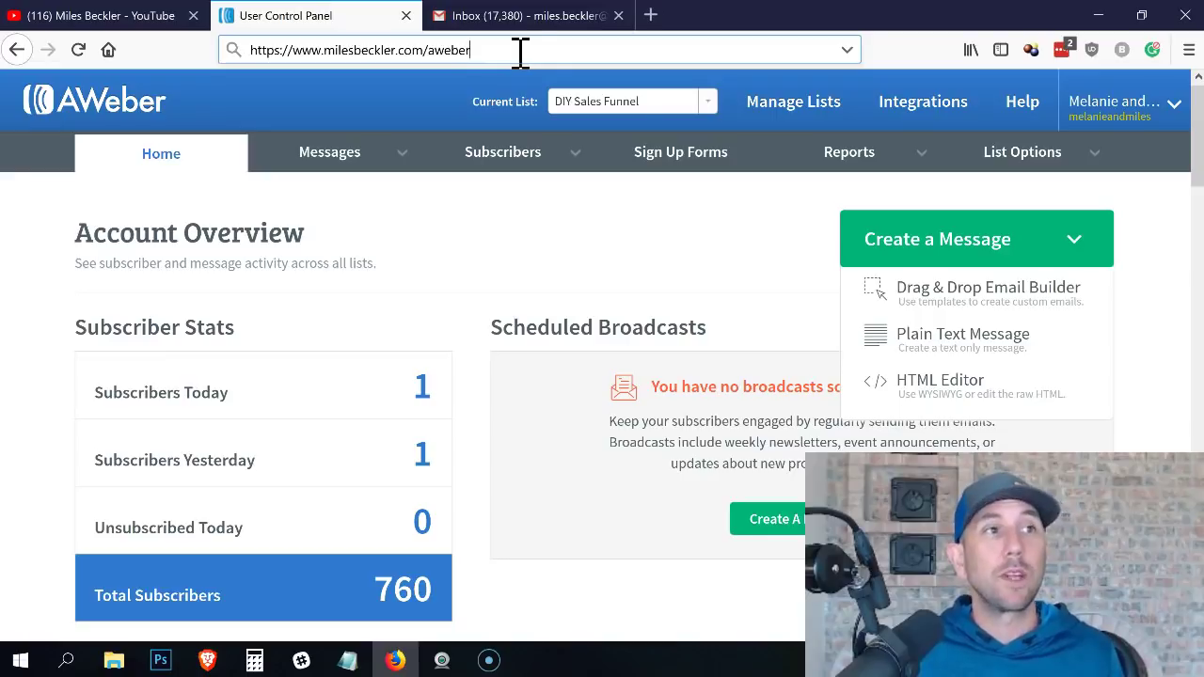
mouse_move(1016, 160)
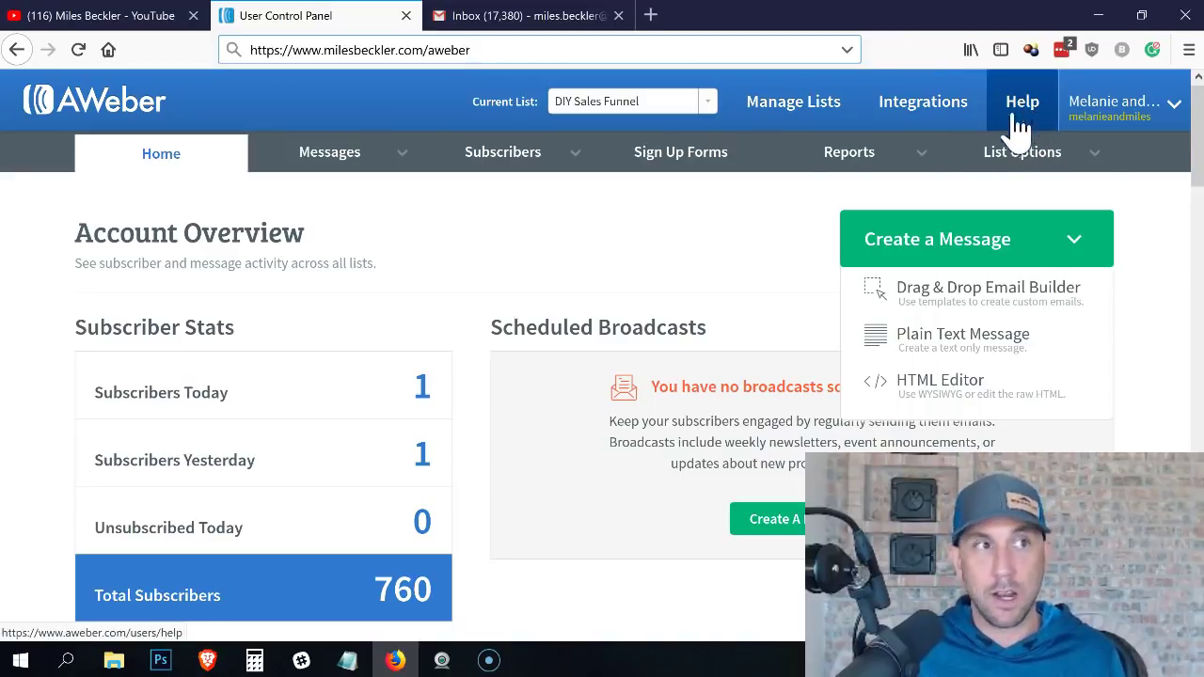
left_click(648, 234)
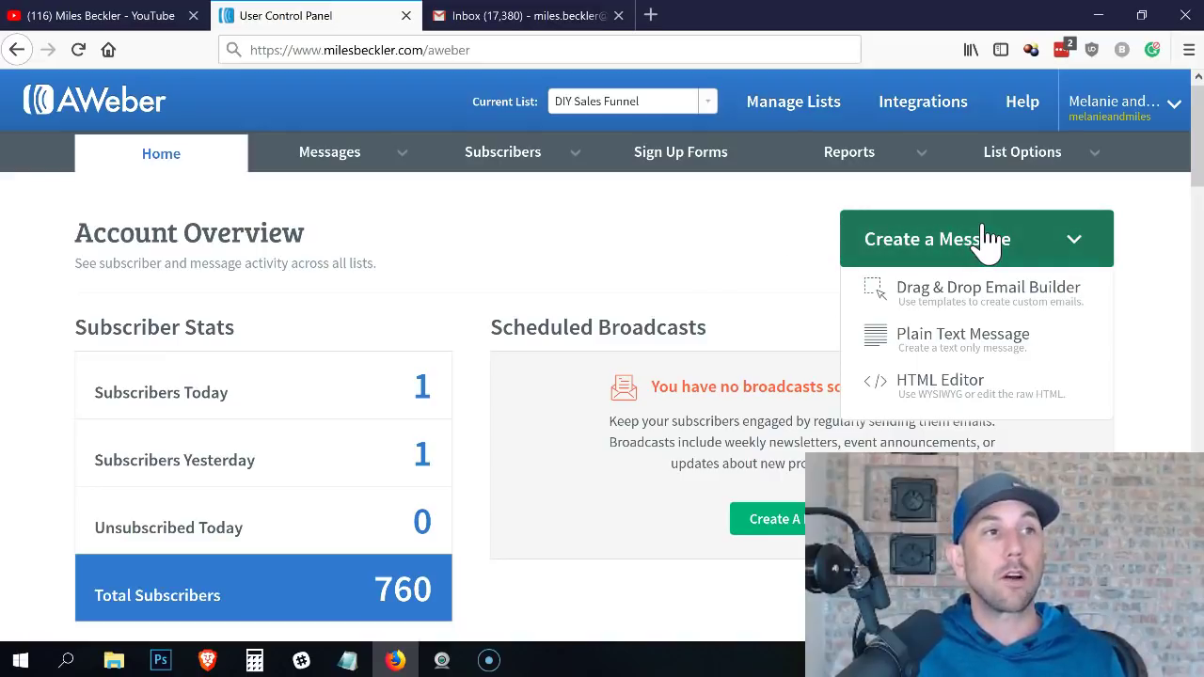
left_click(971, 288)
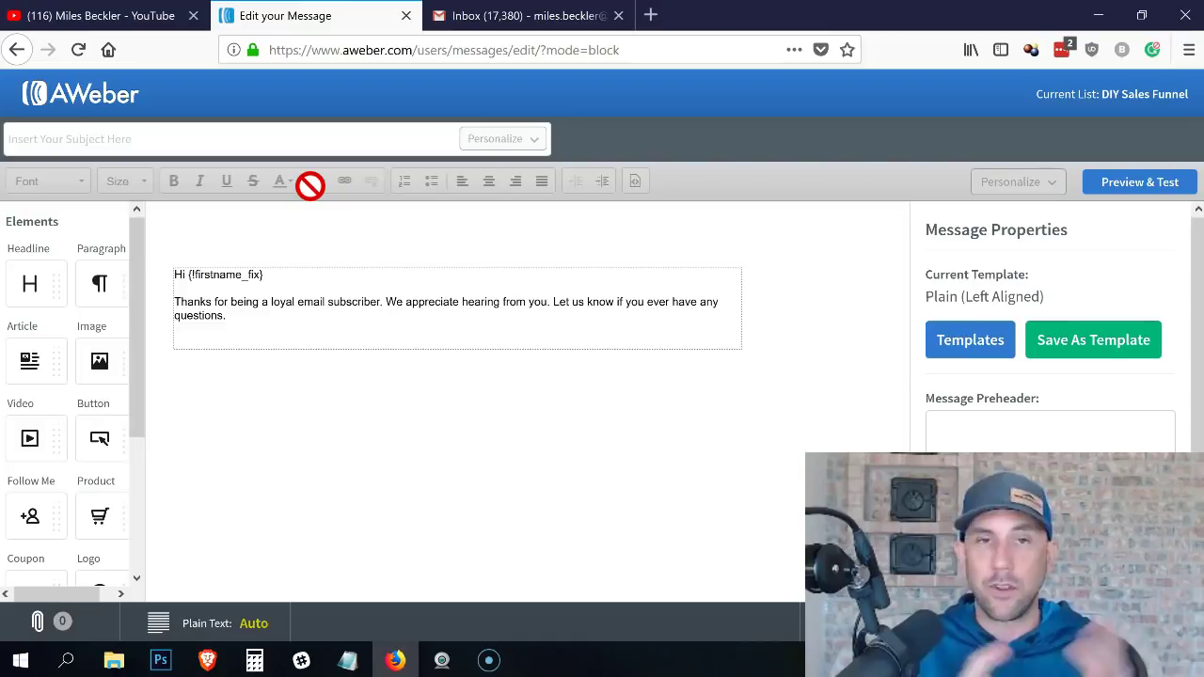
Step: Copy "Did you get your free treasure map?" from the Notepad draft into the AWeber message's subject
key("alt+Tab")
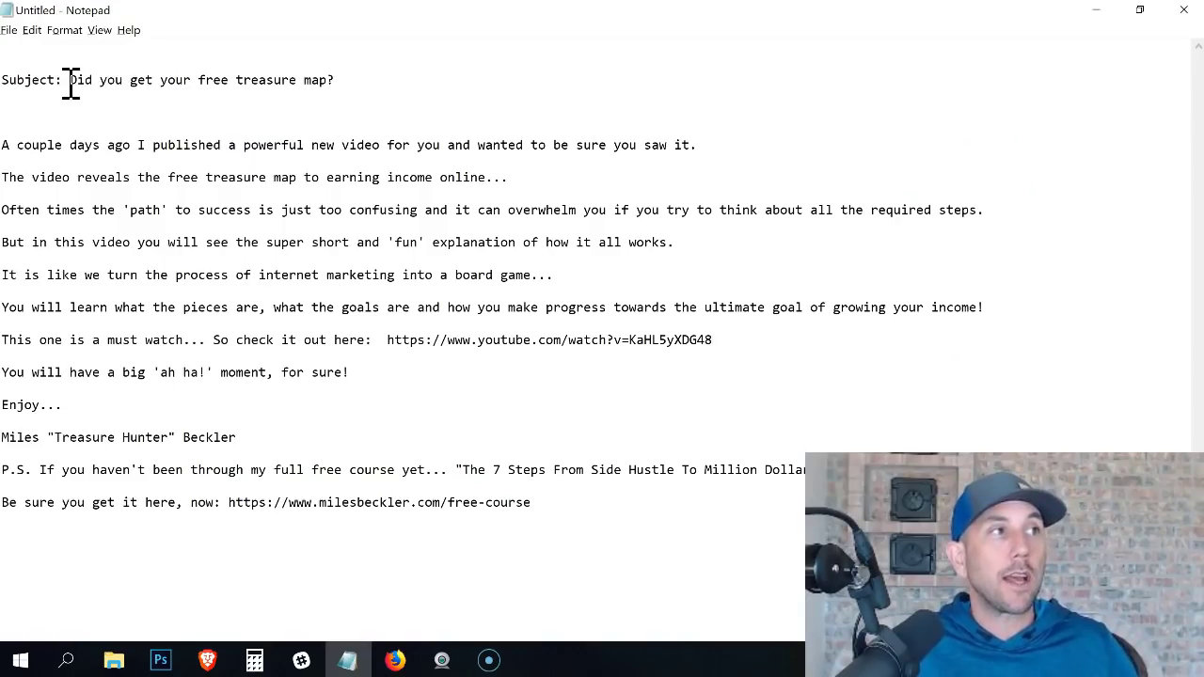
left_click_drag(70, 81, 334, 90)
key("ctrl+c")
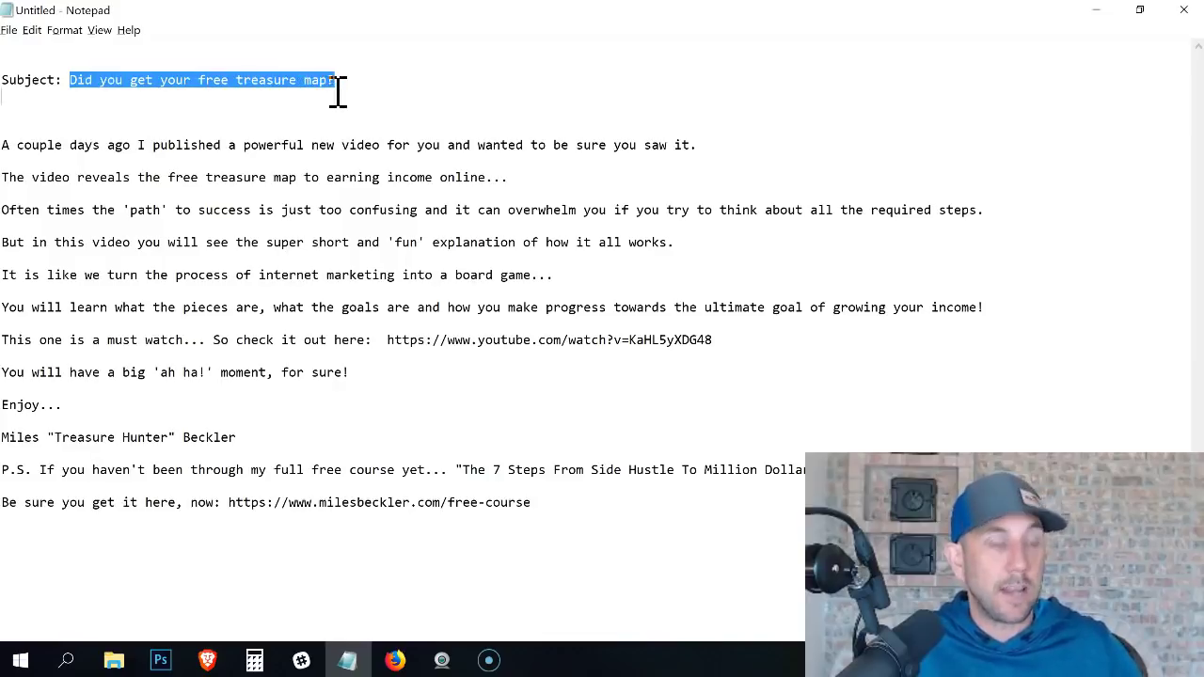
key("alt+Tab")
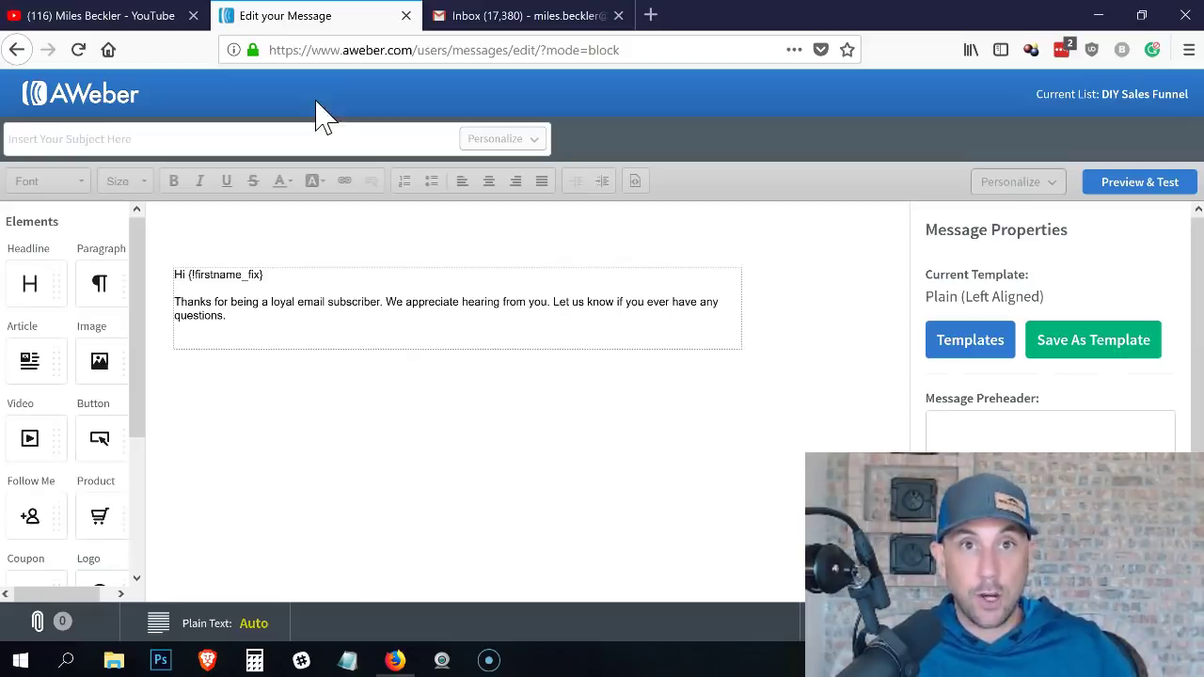
left_click(329, 141)
left_click(328, 142)
key("ctrl+v")
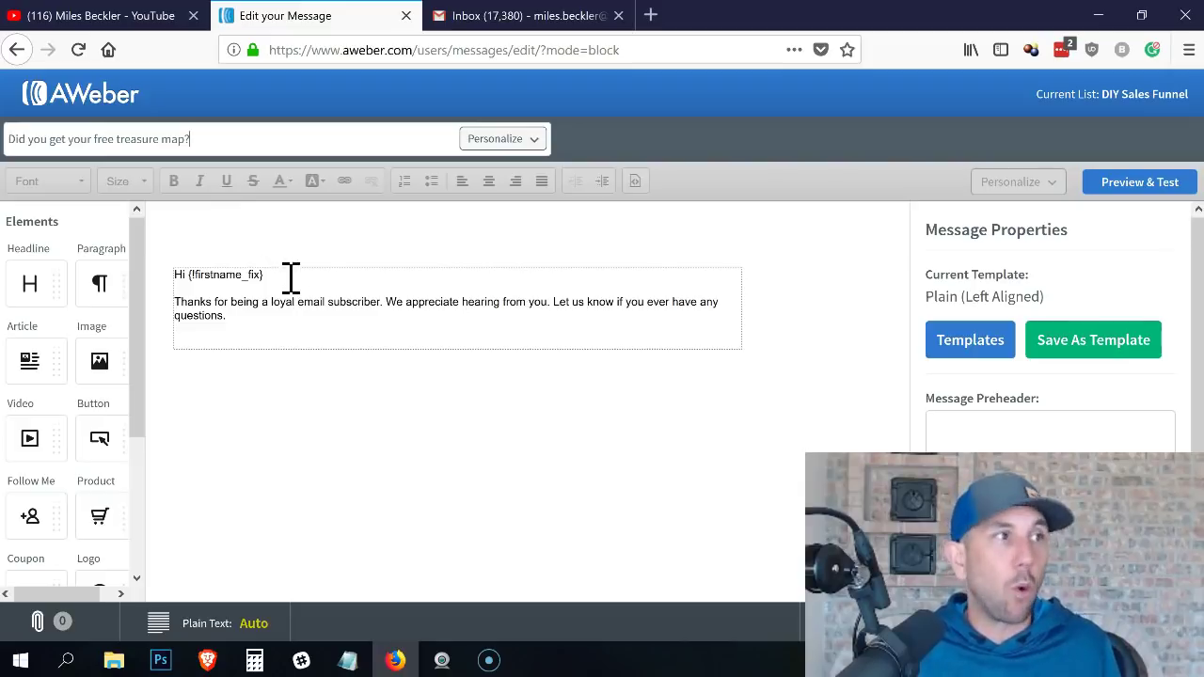
Step: Replace the message's placeholder greeting and text with the full email body from the Notepad draft, through the free-course link
key("alt+Tab")
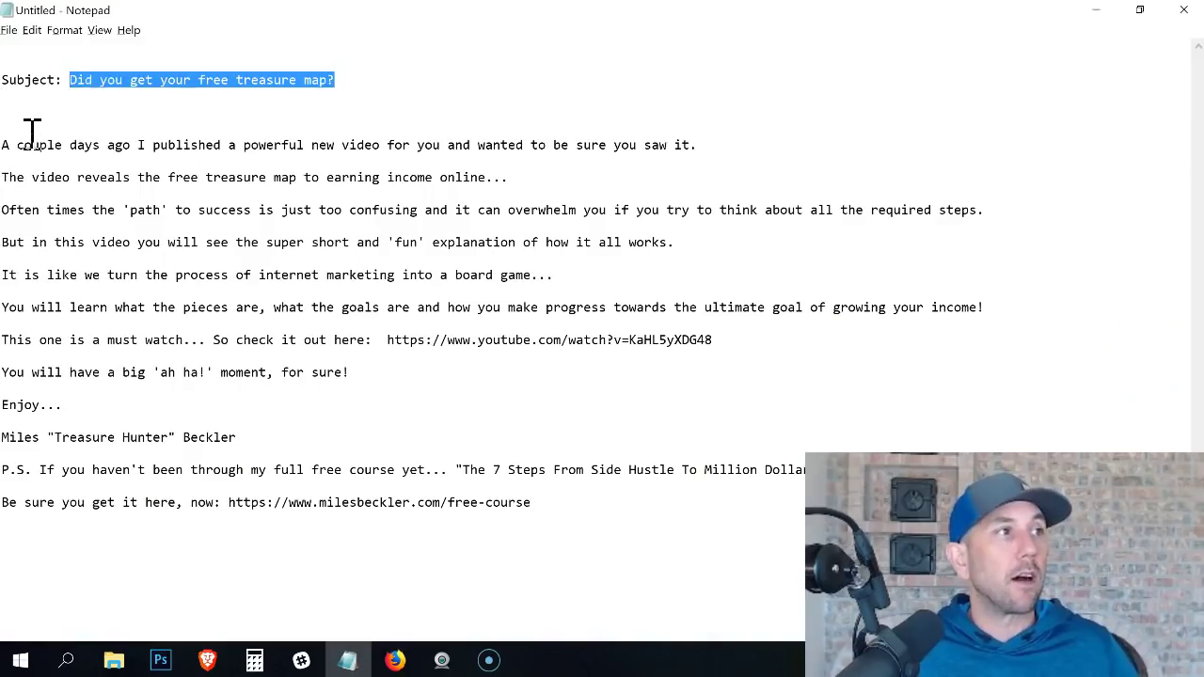
left_click_drag(2, 145, 546, 503)
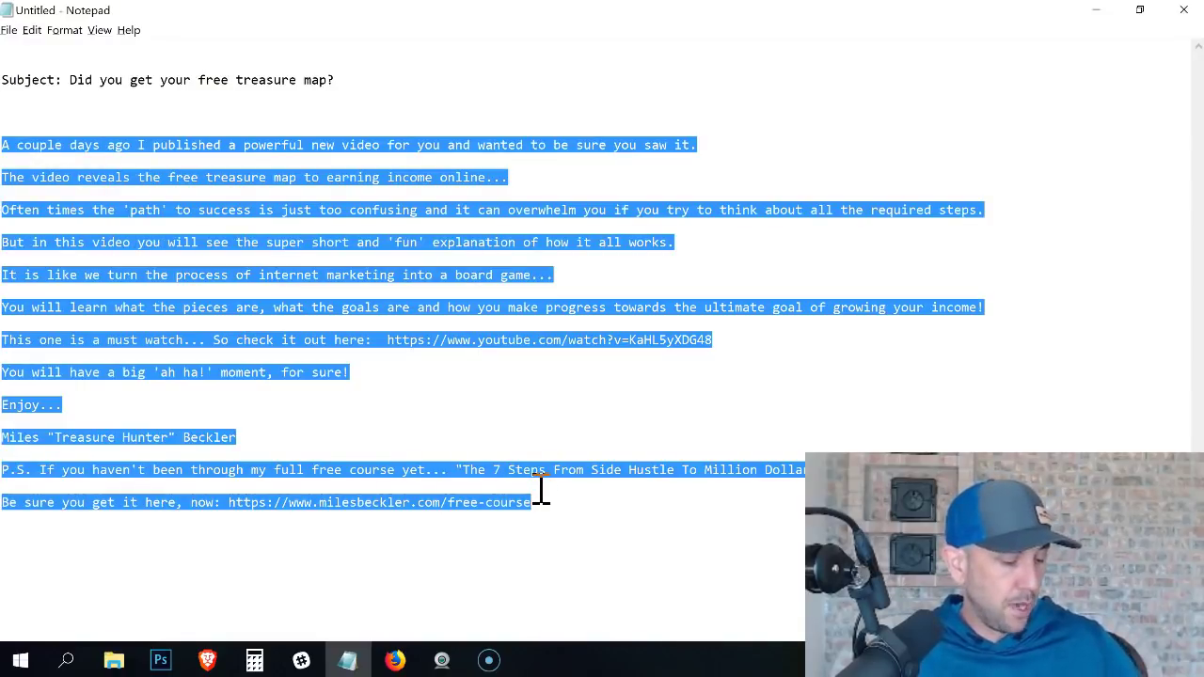
key("alt+Tab")
left_click_drag(211, 308, 183, 272)
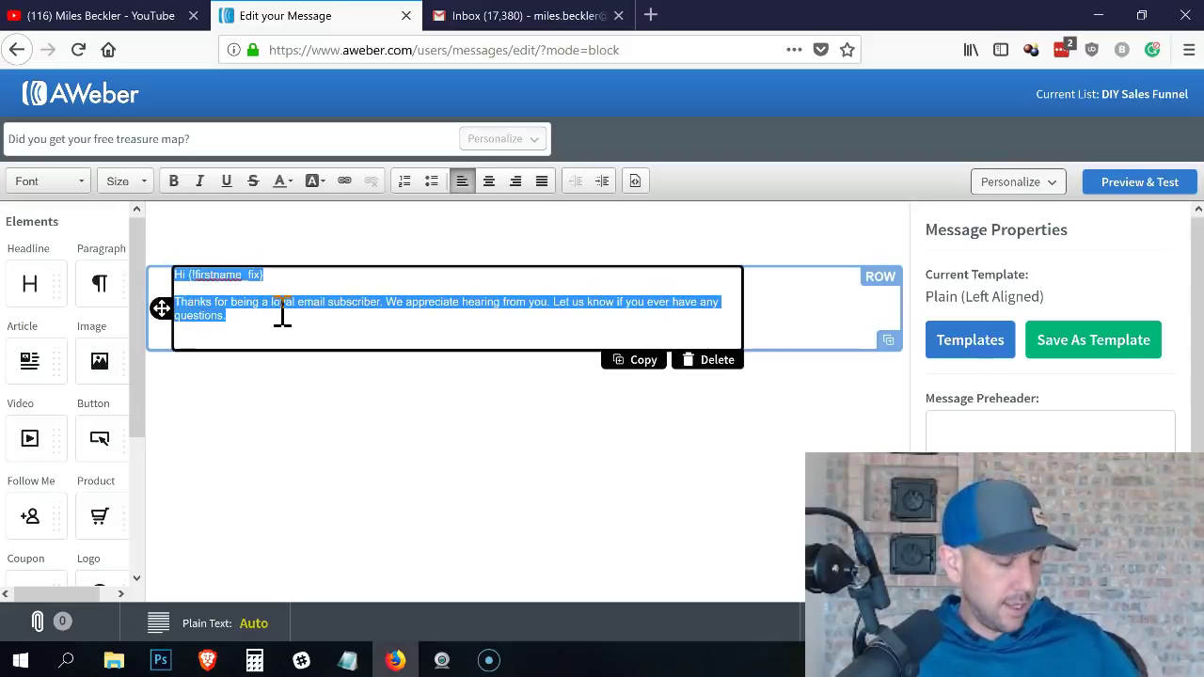
type("A couple days ago I published a powerful new video for you and wanted to be sure you saw it. The video reveals the free treasure map to earning income online... Often times the 'path' to success is just too confusing and it can overwhelm you if you try to think about all the required steps. But in this video you will see the super short and 'fun' explanation of how it all works. It is like we turn the process of internet marketing into a board game... You will learn what the pieces are, what the goals are and how you make progress towards the ultimate goal of growing your income! This one is a must watch... So check it out here:  https://www.youtube.com/watch?v=KaHL5yXDG48 You will have a big 'ah ha!' moment, for sure! Enjoy... Miles \"Treasure Hunter\" Beckler P.S. If you haven't been through my full free course yet... \"The 7 Steps From Side Hustle To Million Dollar Business\" blueprint... Be sure you get it here, now: https://www.milesbeckler.com/free-course")
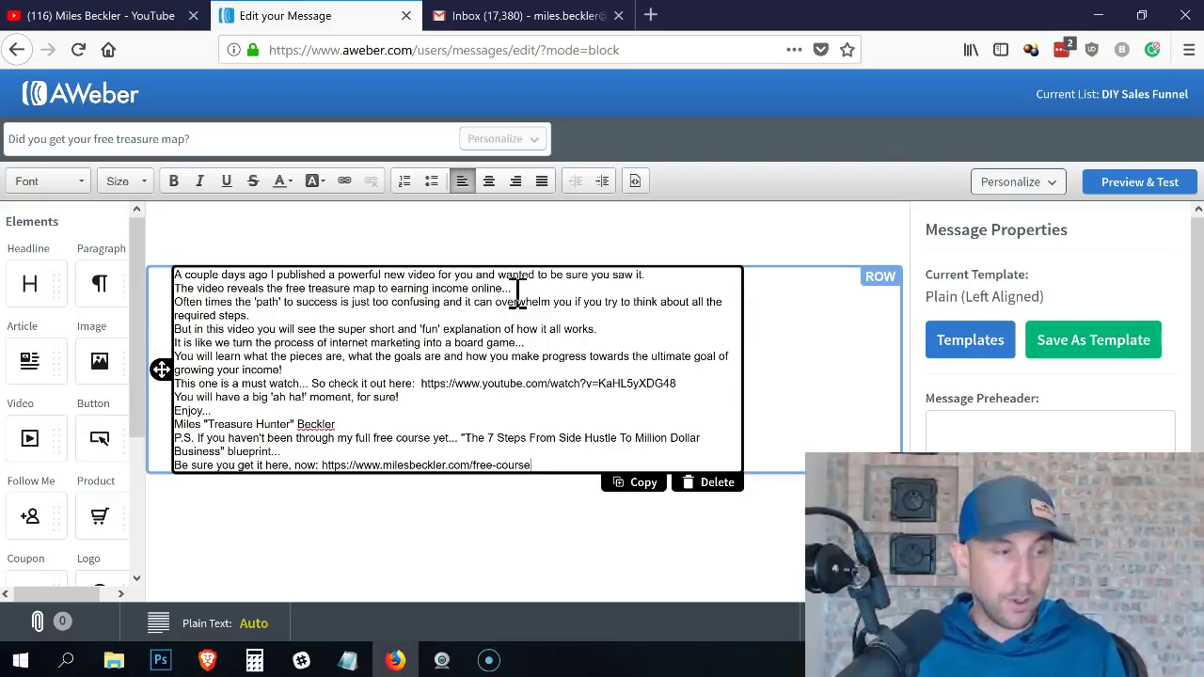
Step: Add a blank line after each of the first five body paragraphs, ending with the board game sentence
left_click(668, 274)
key("Return")
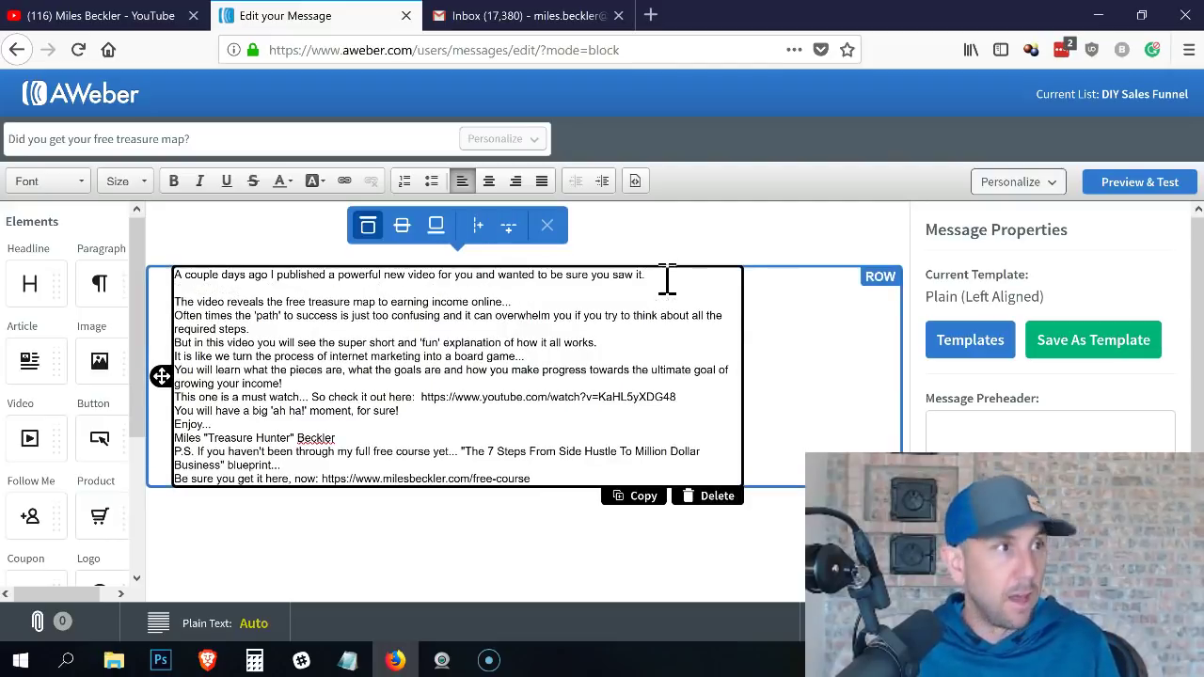
key("Return")
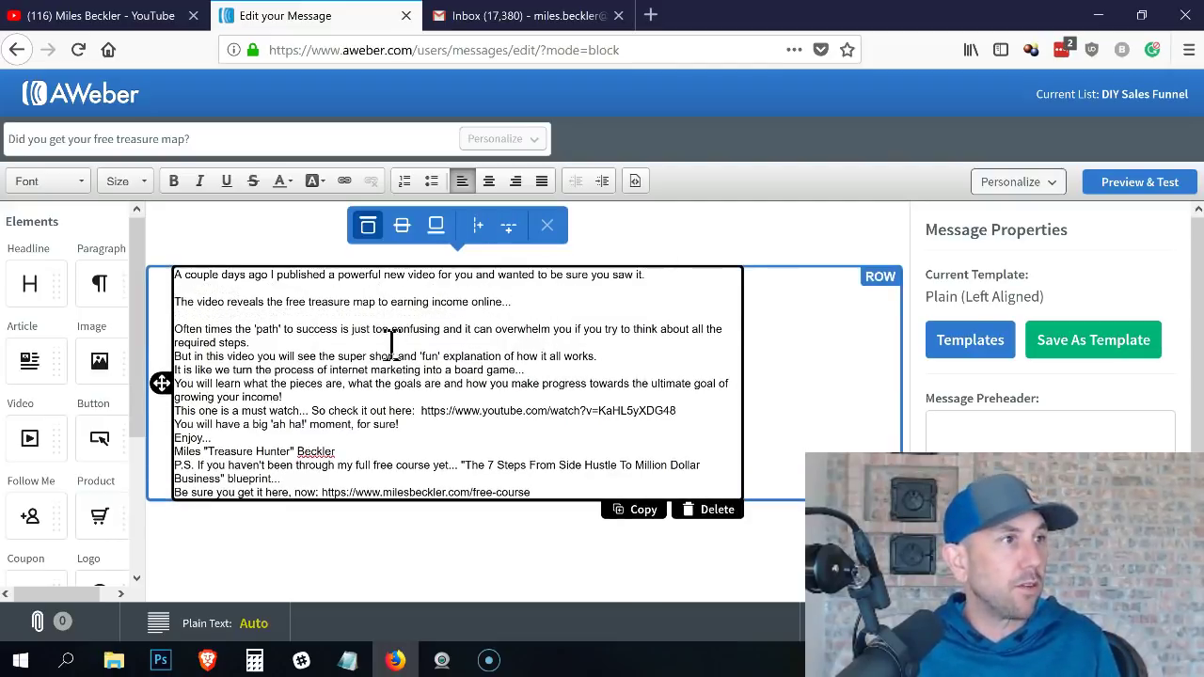
left_click(410, 344)
key("Return")
left_click(613, 372)
key("Return")
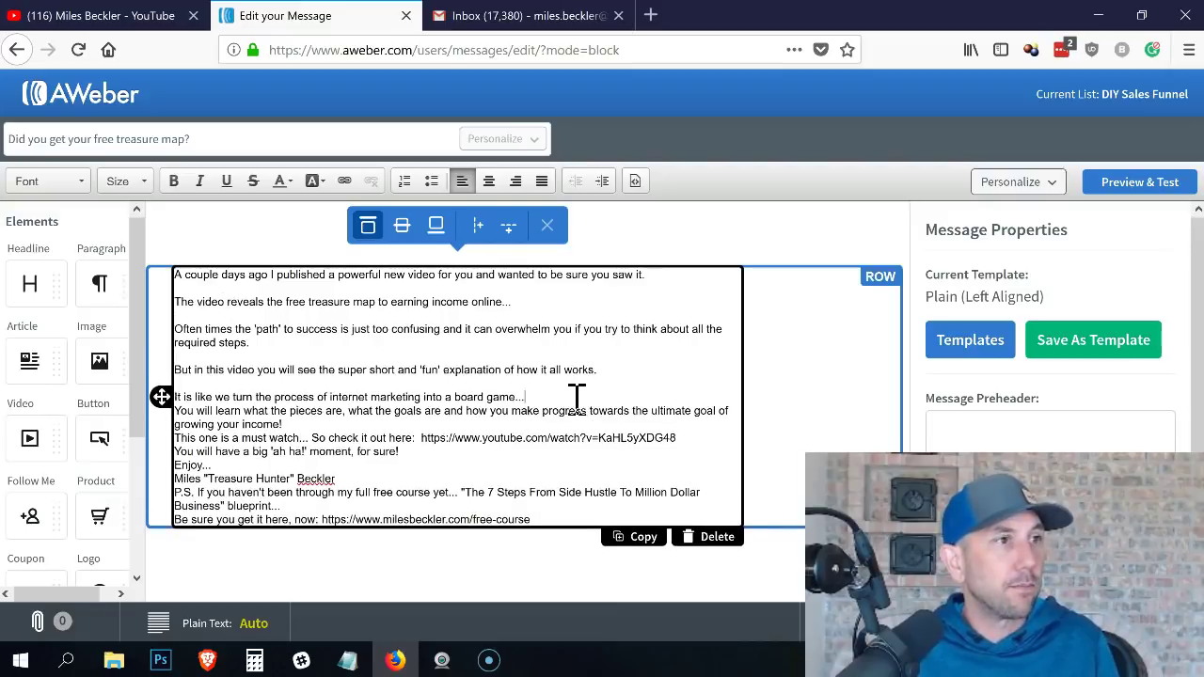
left_click(583, 397)
key("Return")
Step: Add blank lines between the remaining paragraphs, from the 'growing your income' sentence through the sign-off, signature and P.S
key("Down")
key("Down")
key("End")
key("Return")
key("Down")
key("End")
key("Return")
left_click(440, 492)
key("Return")
left_click(392, 534)
key("Return")
key("Up")
key("Up")
key("End")
key("Return")
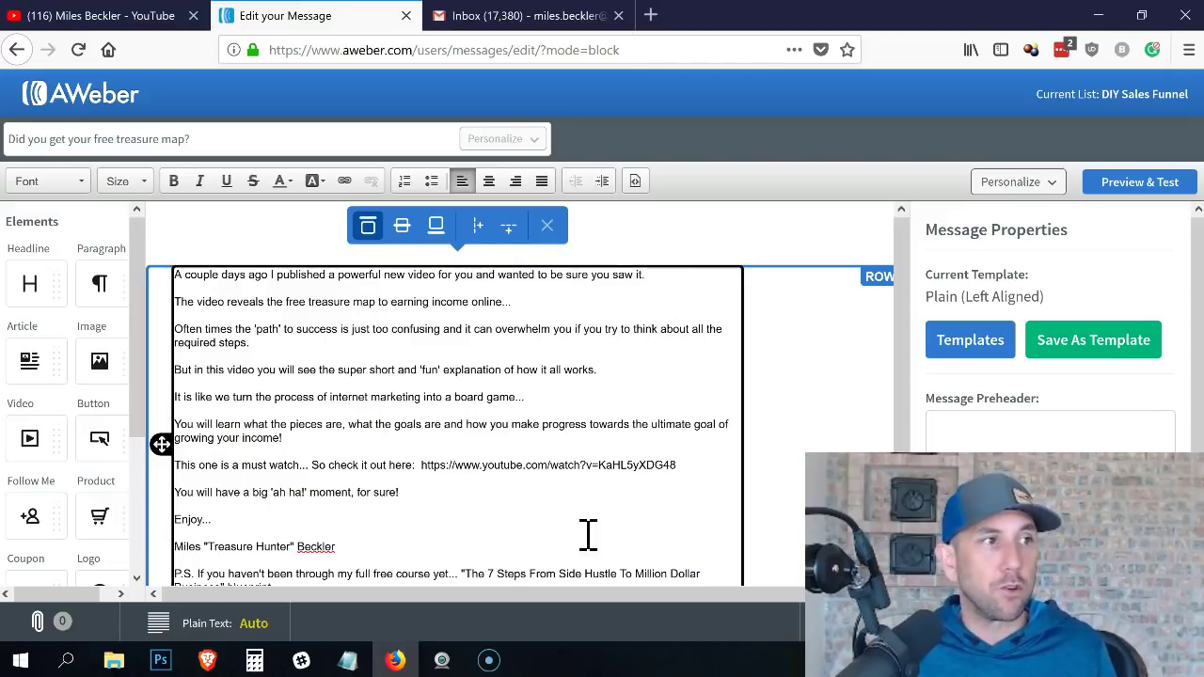
scroll(583, 531, "down", 1)
scroll(414, 508, "up", 1)
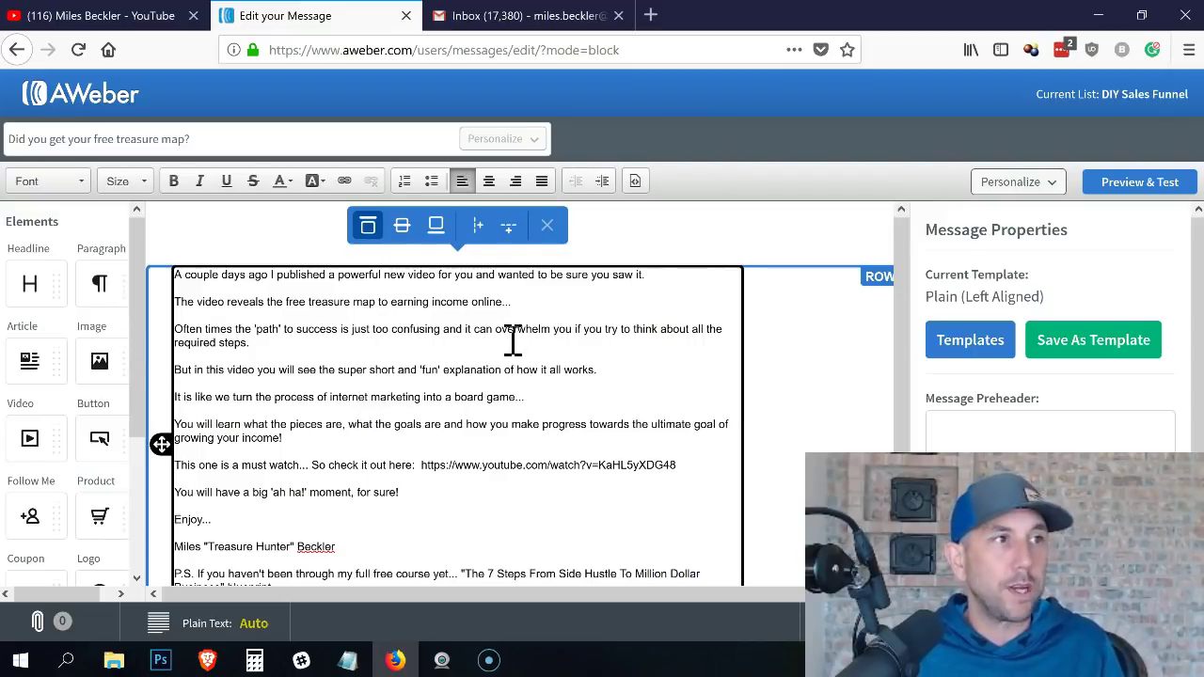
Step: Set the font size of the entire message body to 16
left_click_drag(443, 331, 448, 331)
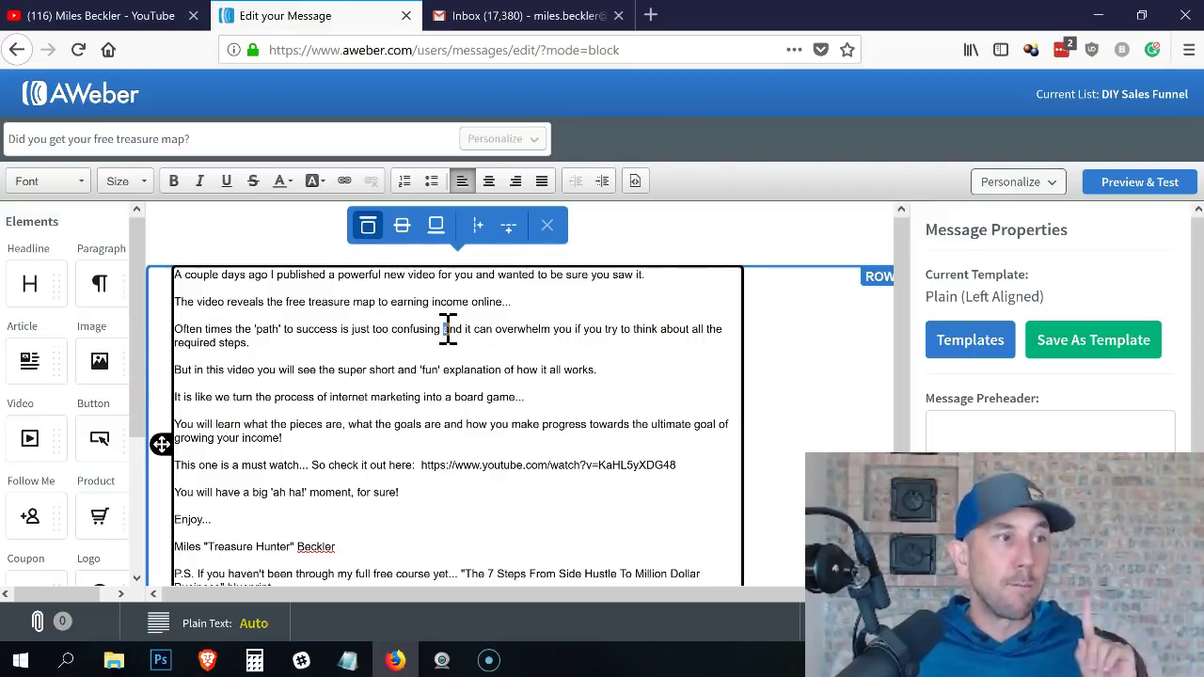
key("ctrl+a")
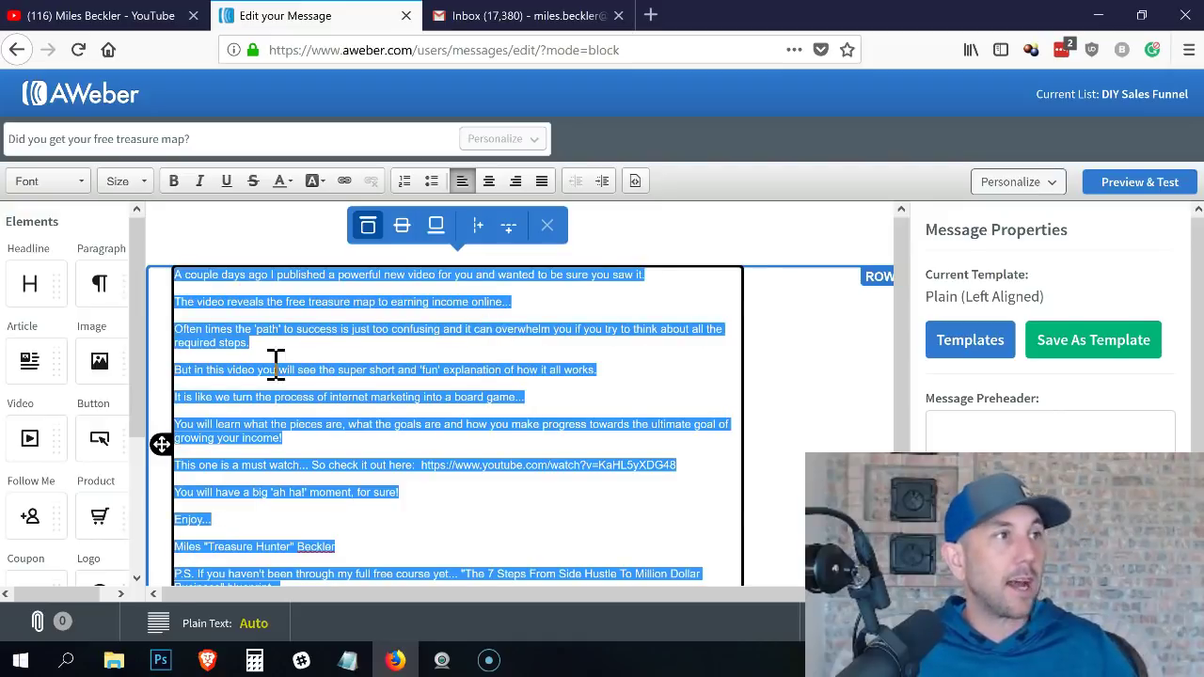
left_click(143, 184)
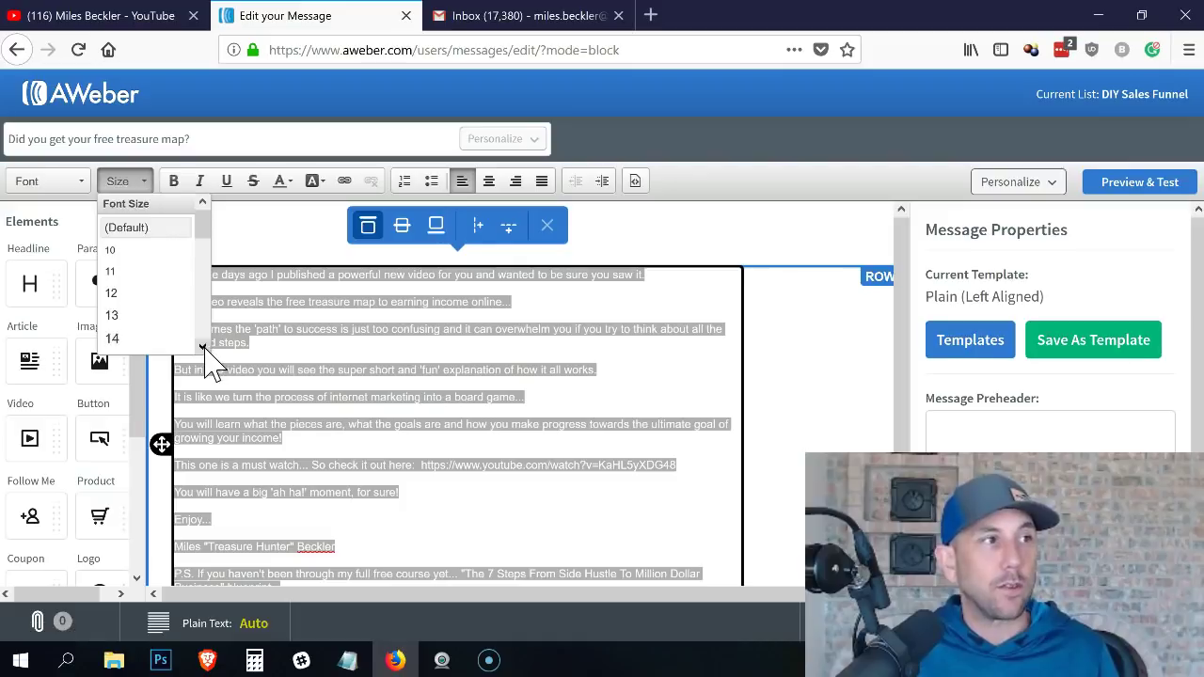
scroll(202, 348, "down", 2)
left_click(154, 296)
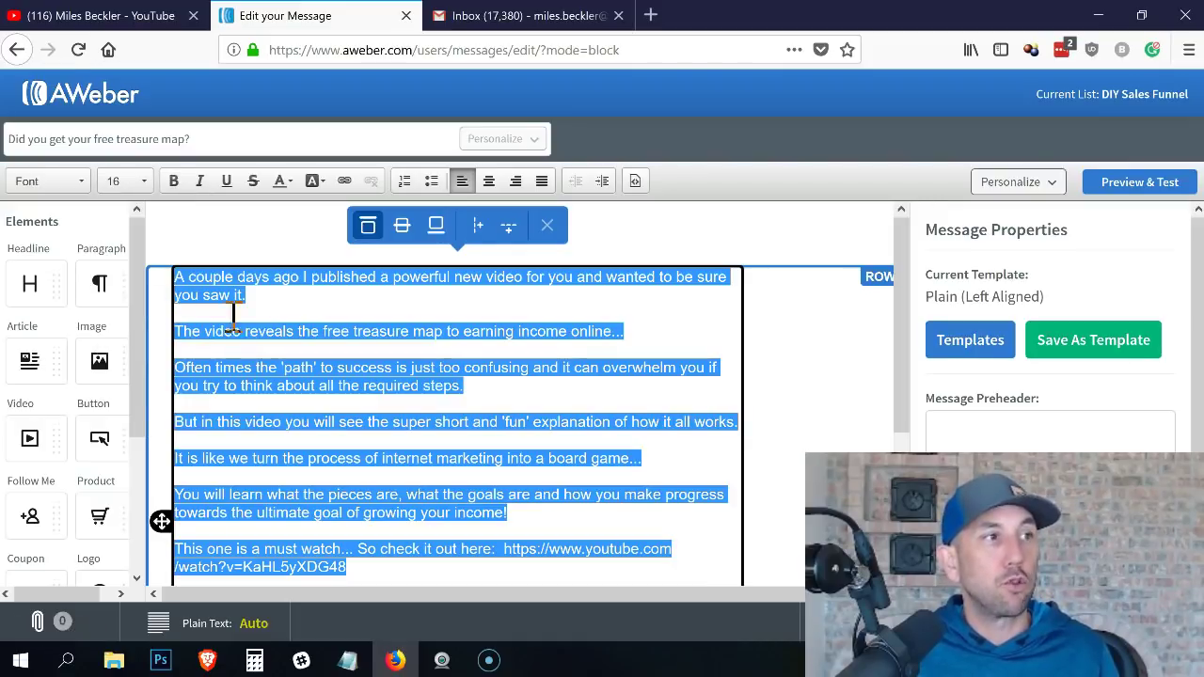
left_click(673, 313)
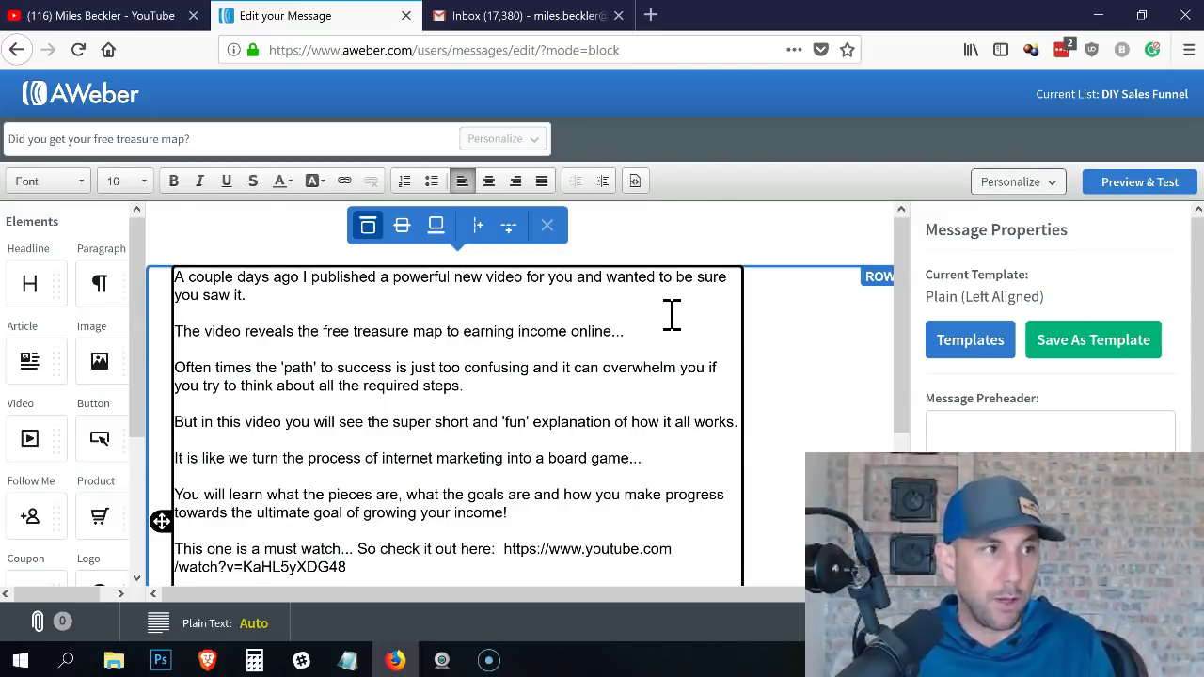
Step: Turn the YouTube address after "So check it out here:" into a hyperlink to that same video URL
scroll(659, 329, "down", 3)
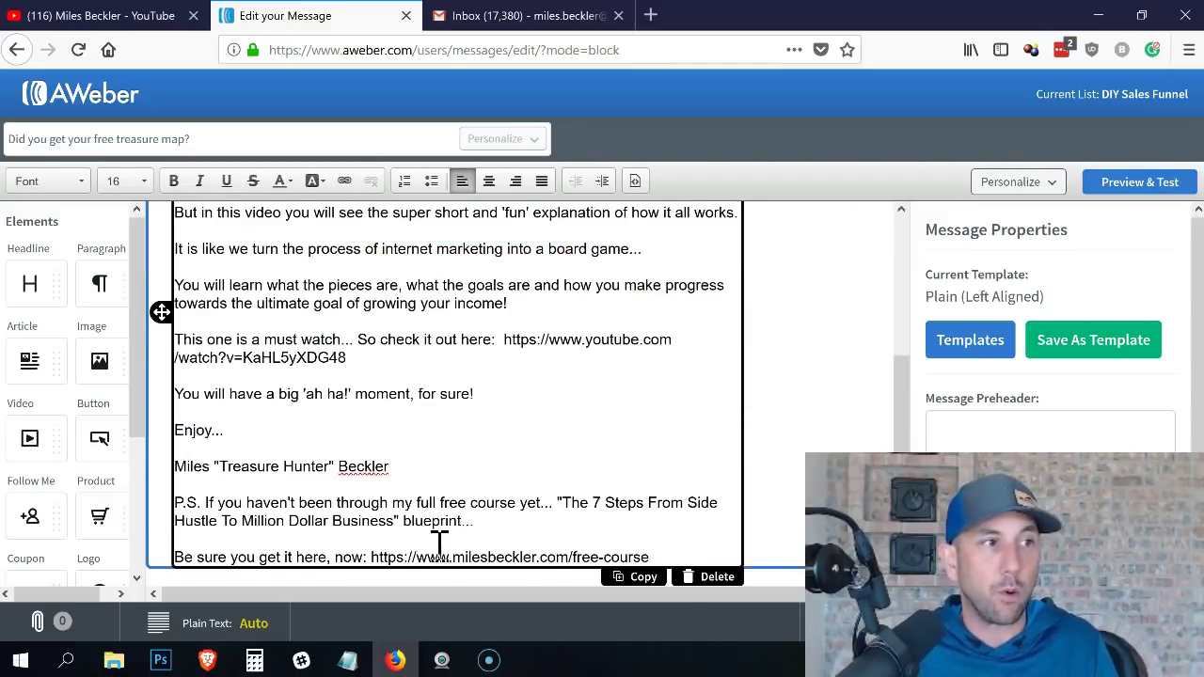
scroll(573, 487, "up", 3)
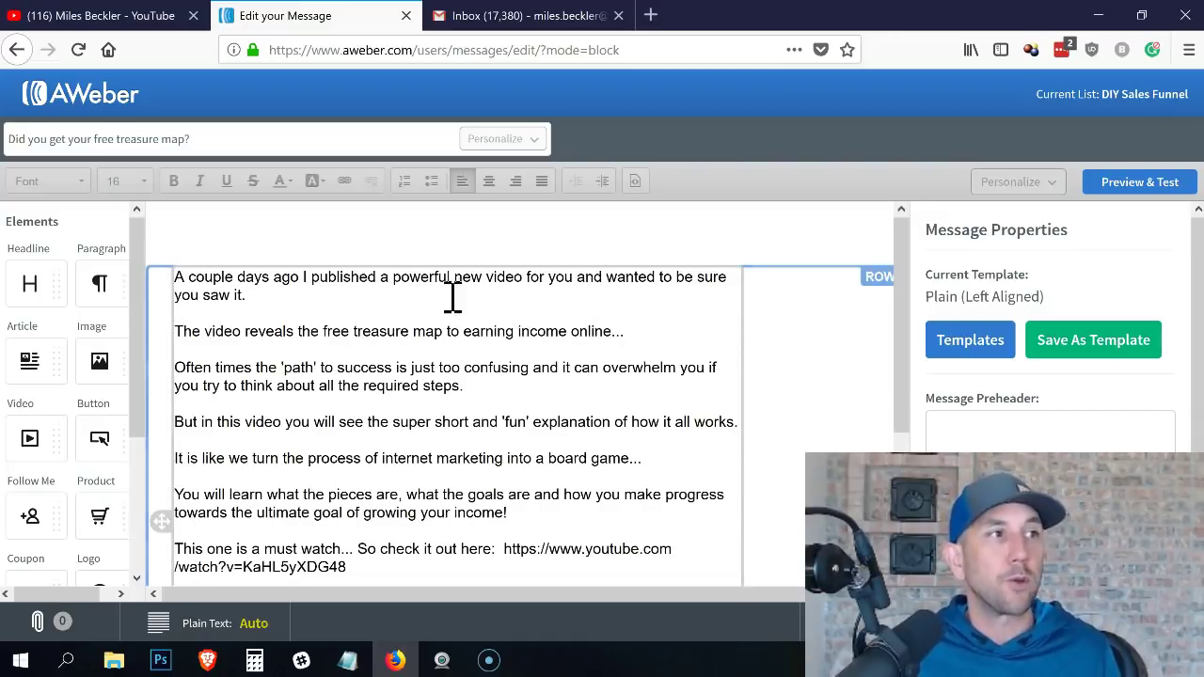
scroll(462, 350, "down", 2)
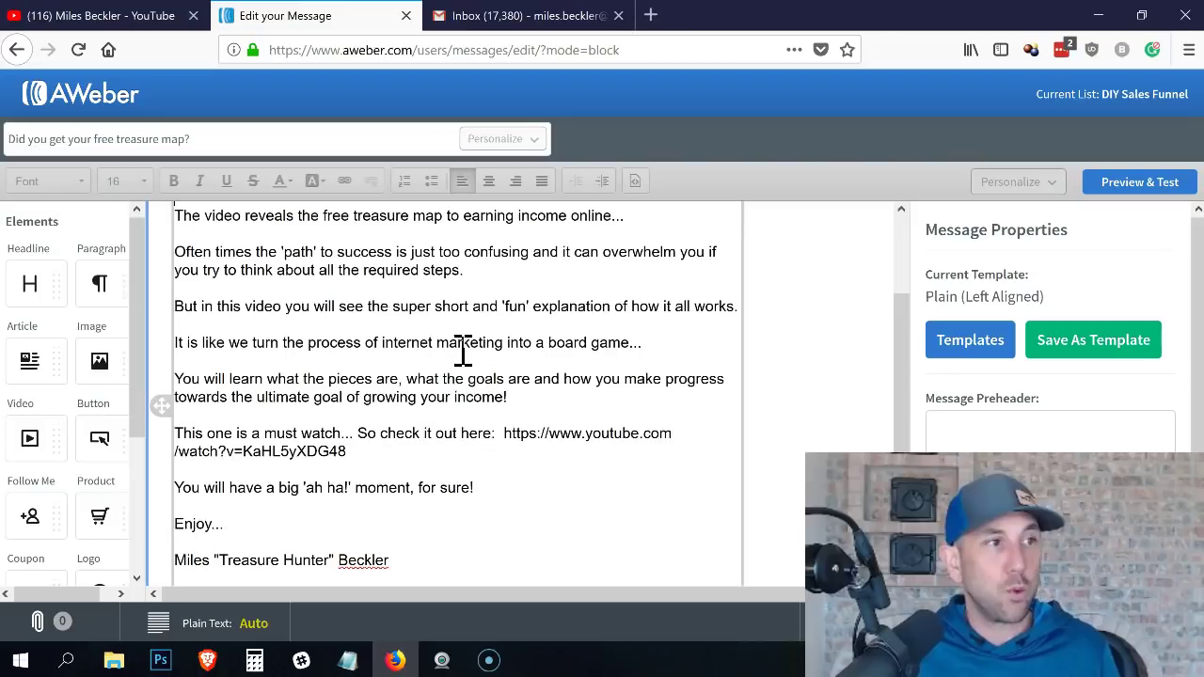
left_click(505, 434)
key("ctrl+c")
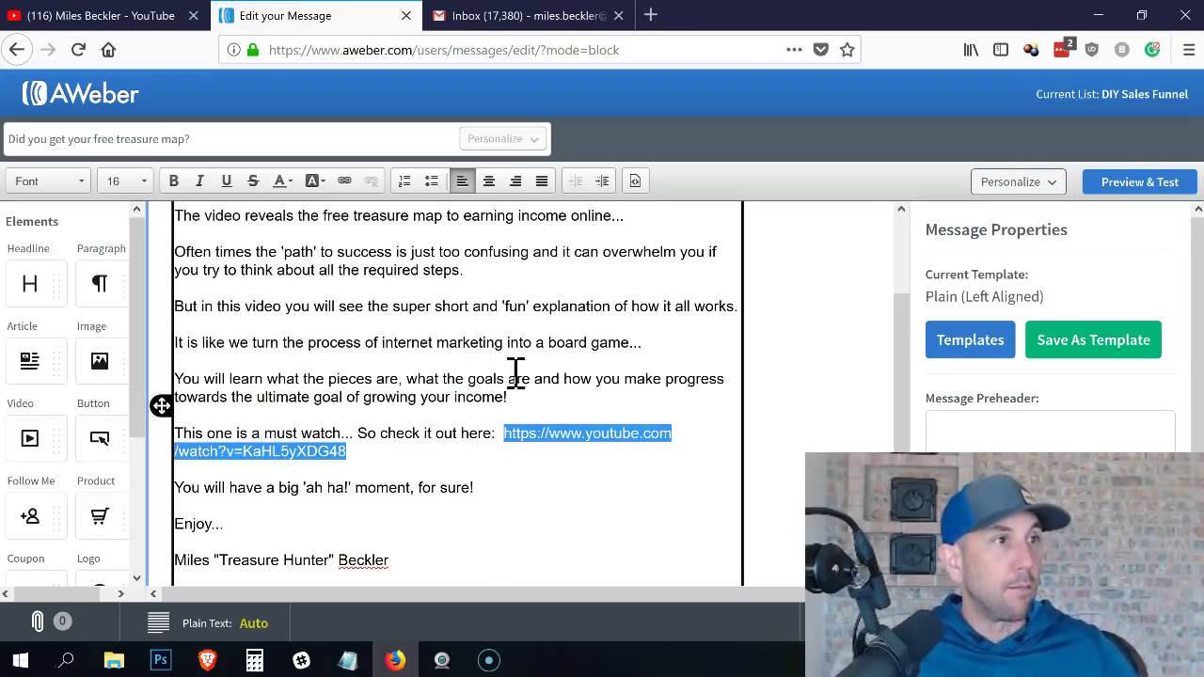
left_click(344, 181)
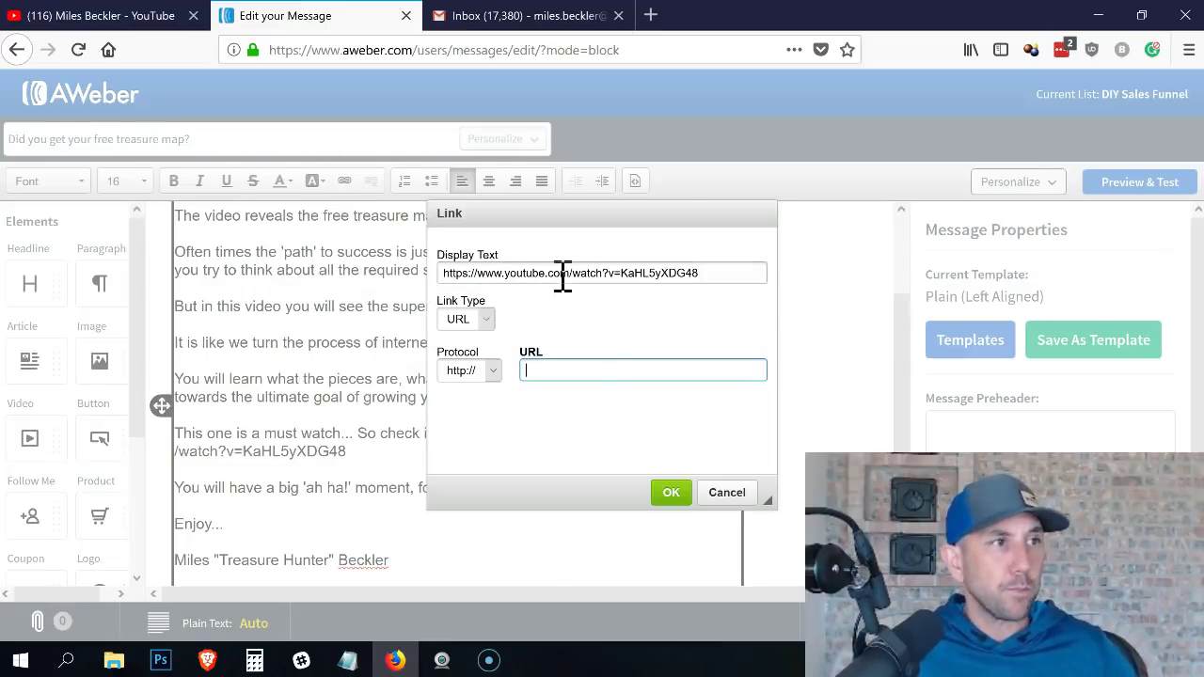
key("ctrl+v")
left_click(671, 492)
left_click(572, 476)
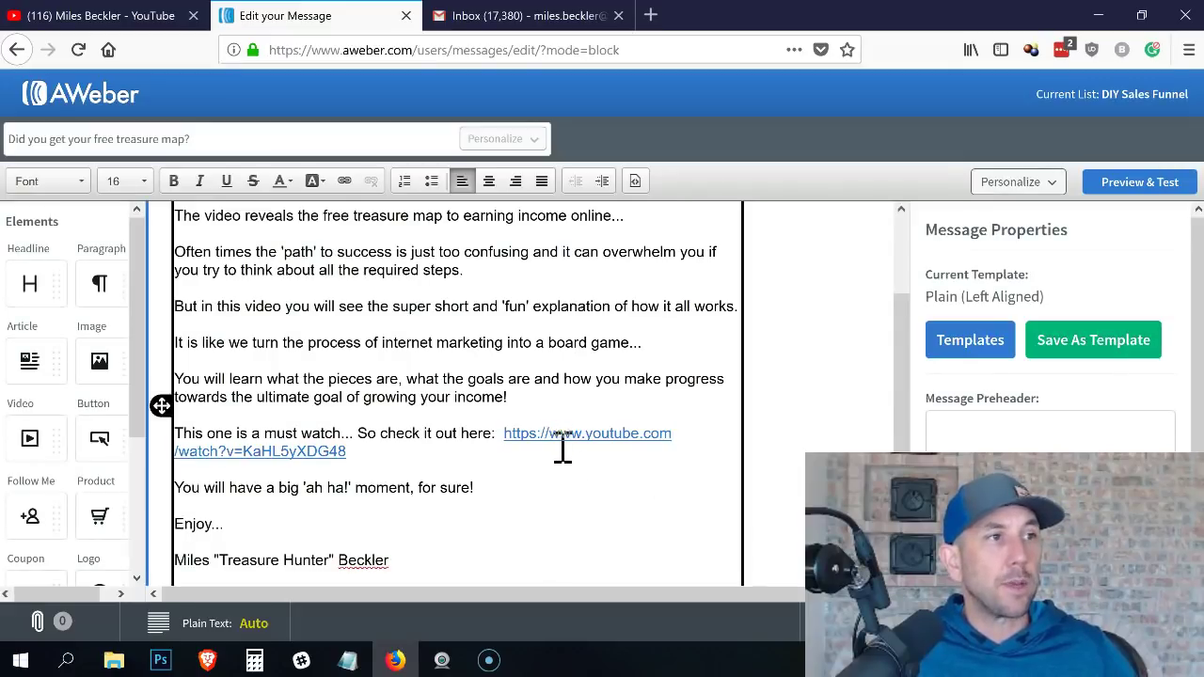
scroll(559, 470, "down", 2)
left_click_drag(653, 556, 375, 557)
key("ctrl+c")
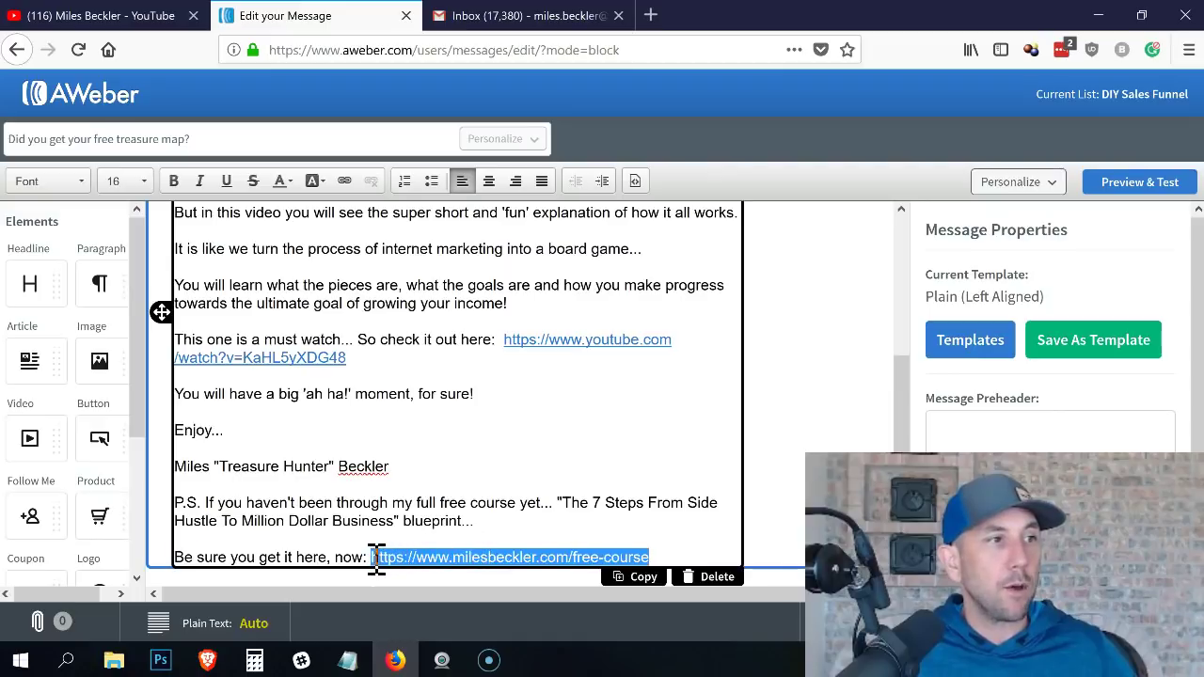
left_click(344, 181)
key("ctrl+v")
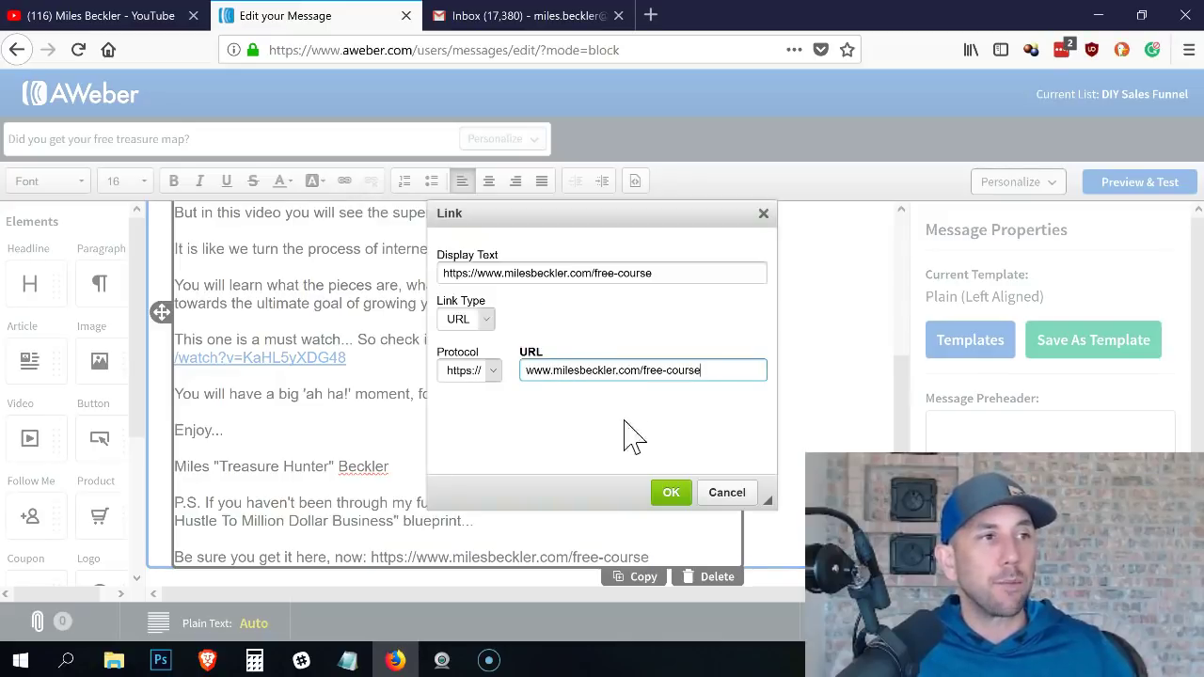
left_click(674, 496)
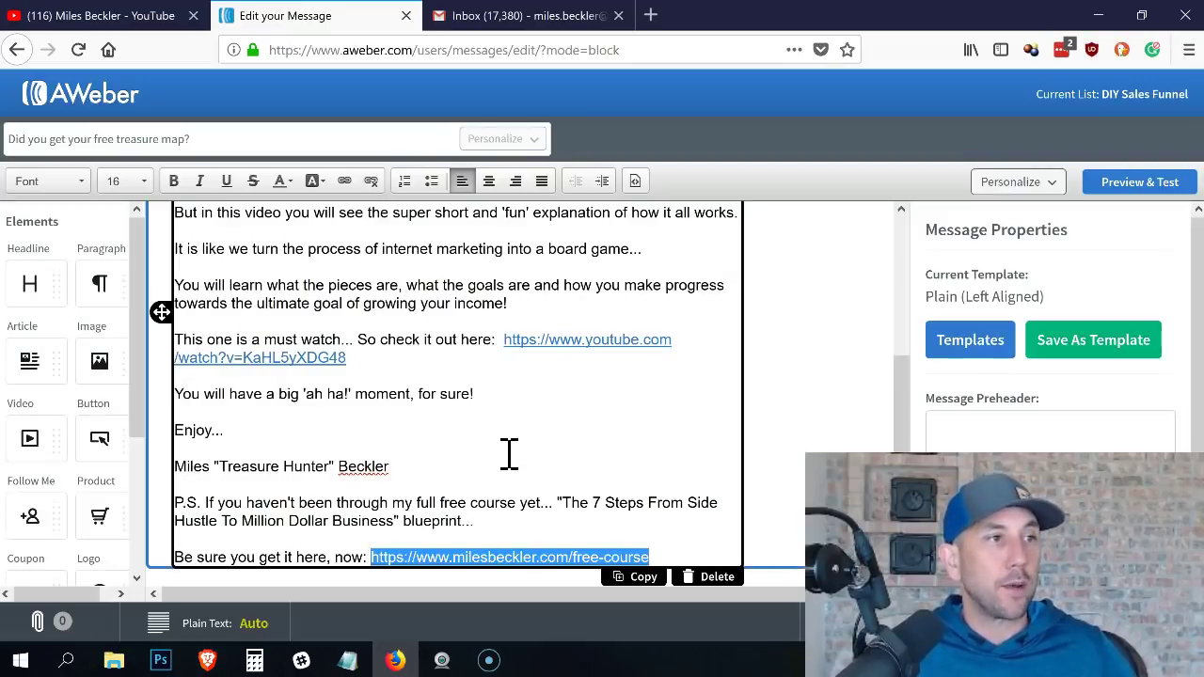
left_click(509, 455)
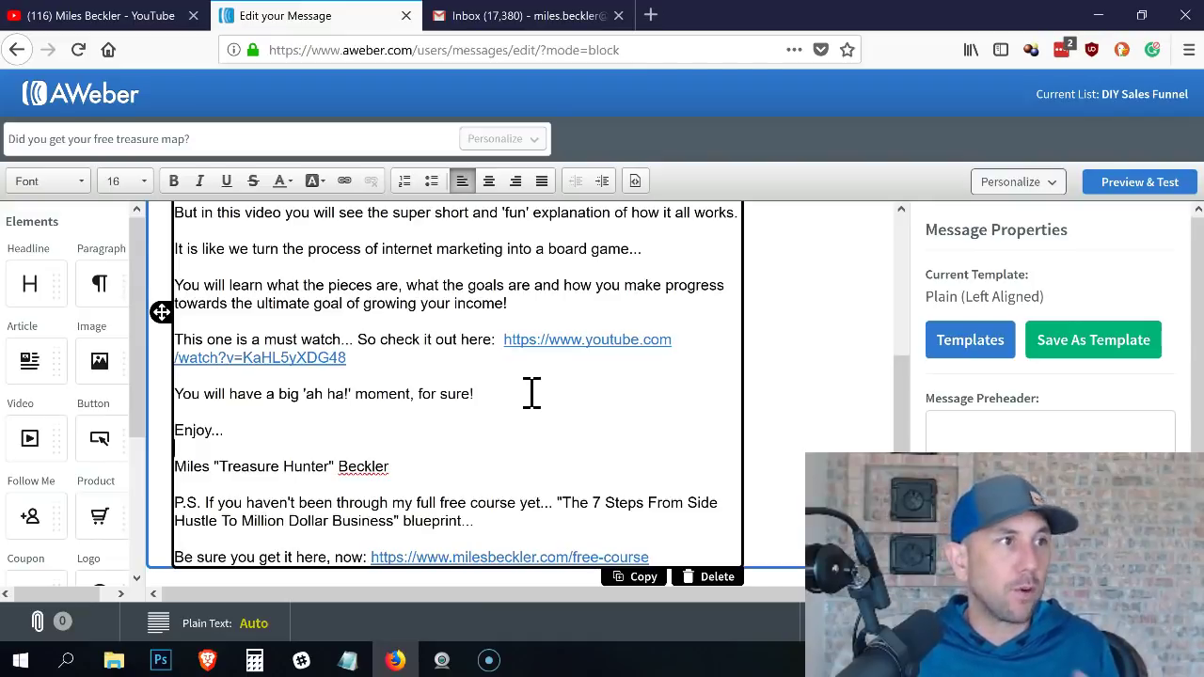
Step: Review the full message body, from the opening paragraph to the P.S., checking the treasure map and board game wording and both links
scroll(532, 394, "up", 4)
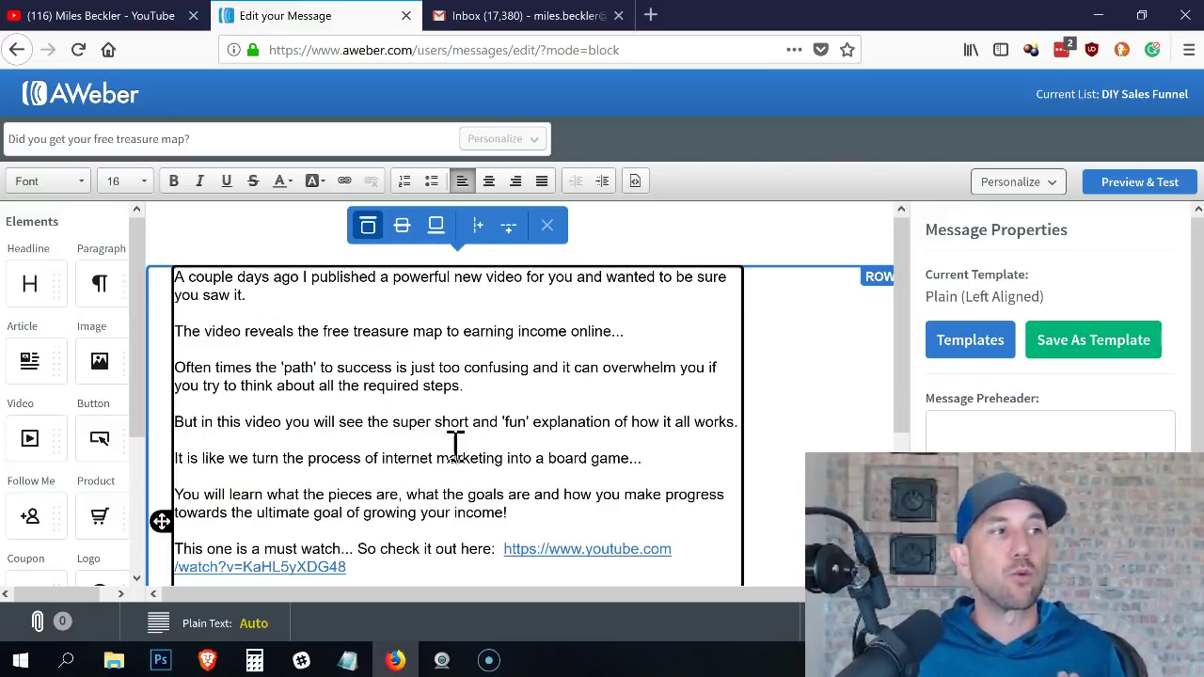
scroll(456, 432, "down", 3)
scroll(439, 424, "down", 3)
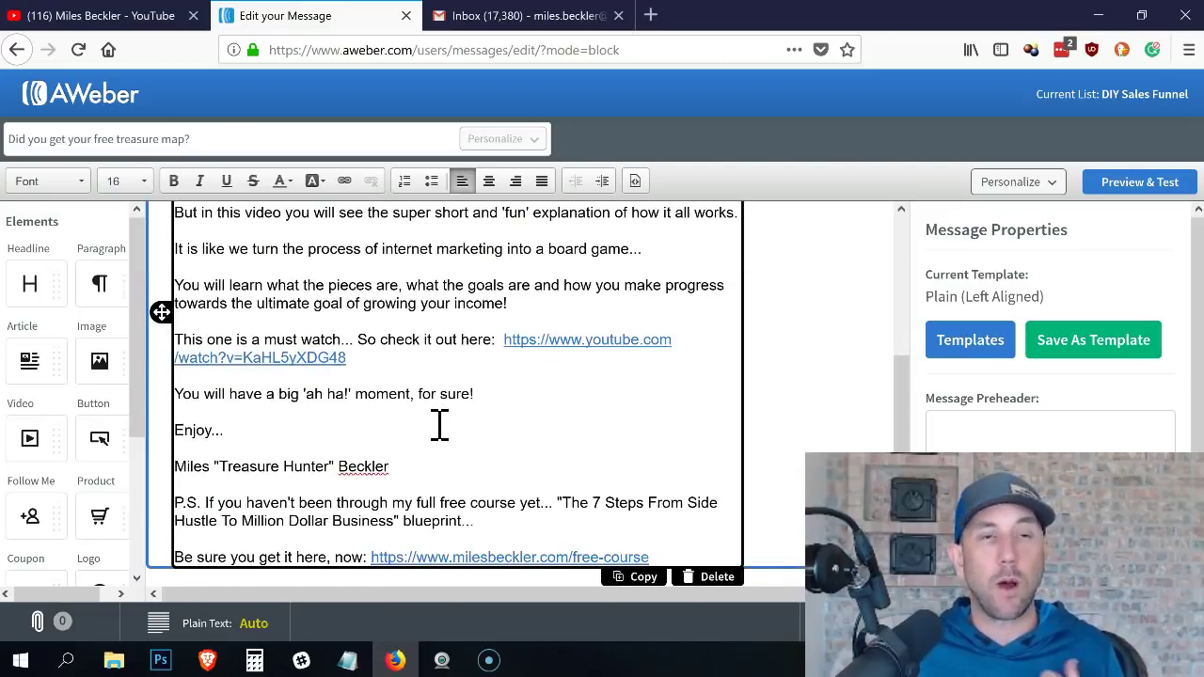
scroll(440, 424, "up", 5)
scroll(439, 423, "up", 1)
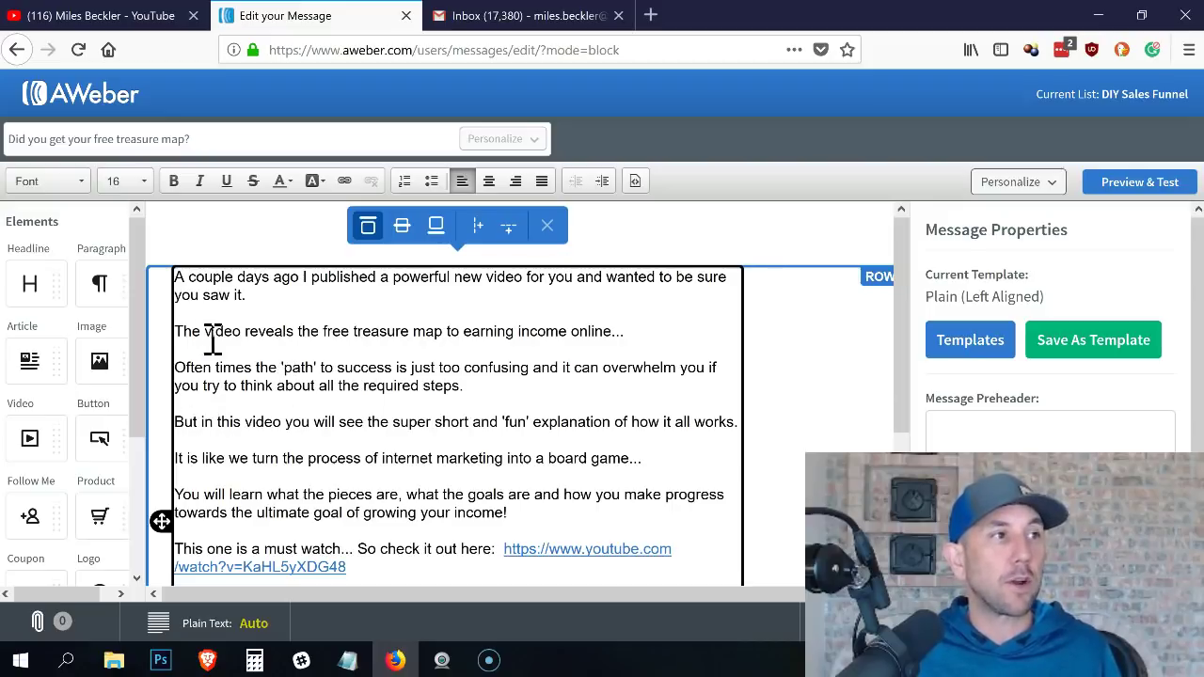
left_click_drag(179, 331, 634, 333)
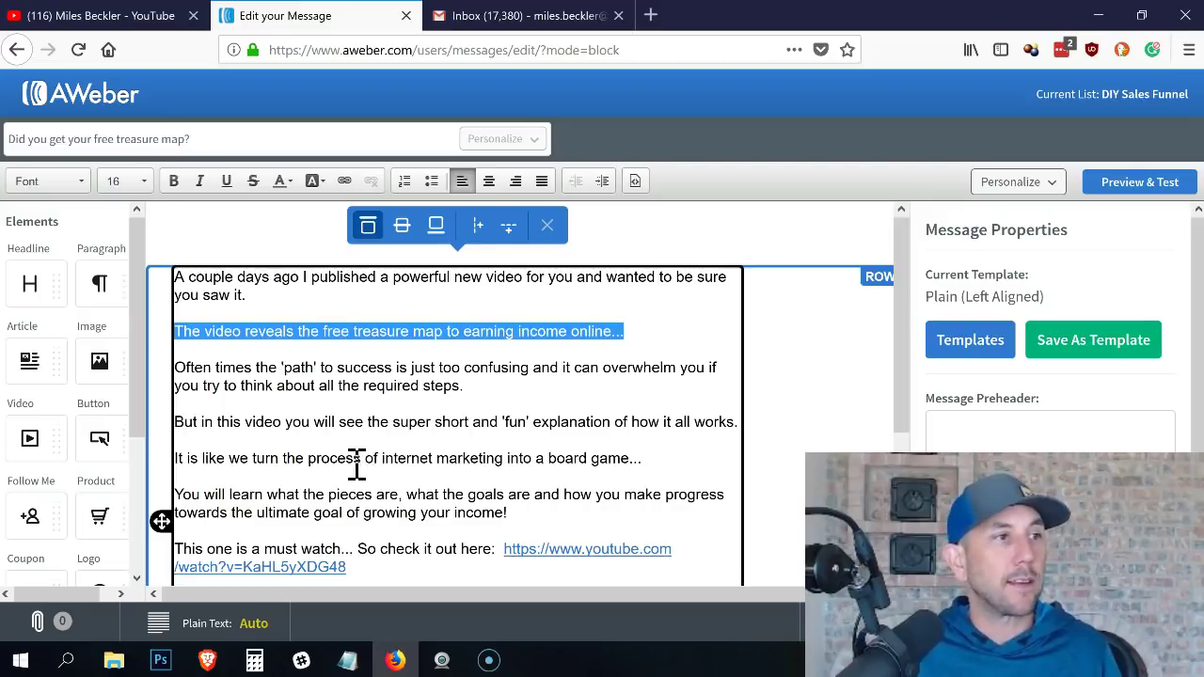
left_click_drag(505, 461, 639, 462)
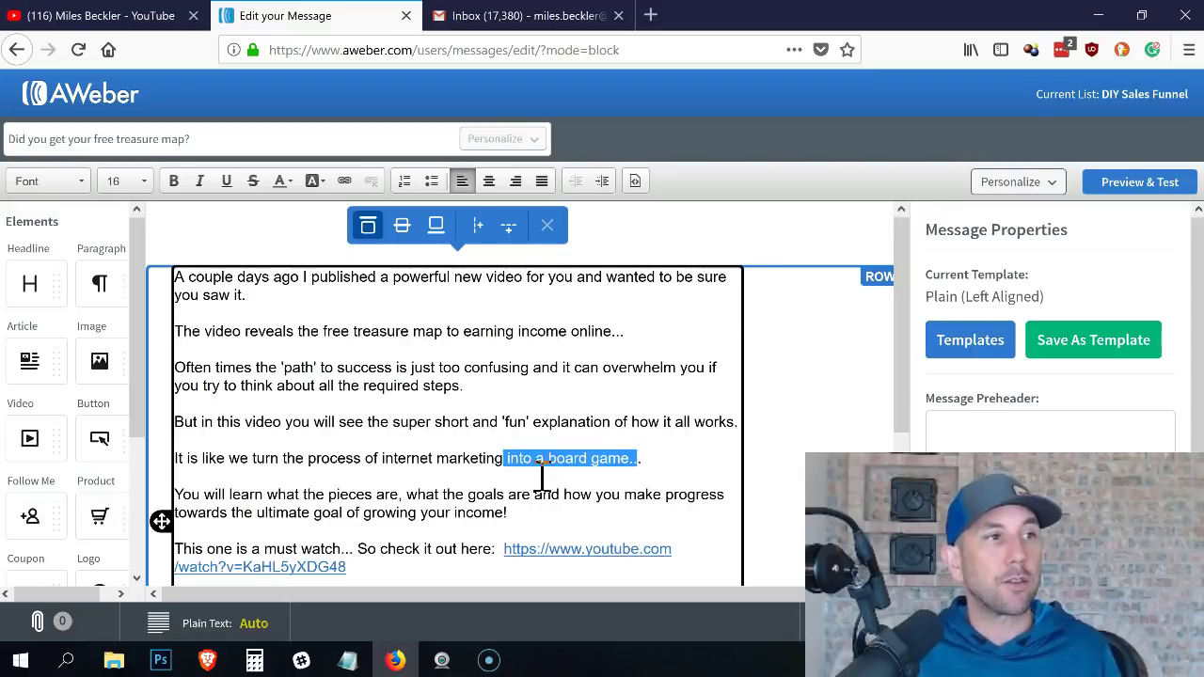
left_click(466, 405)
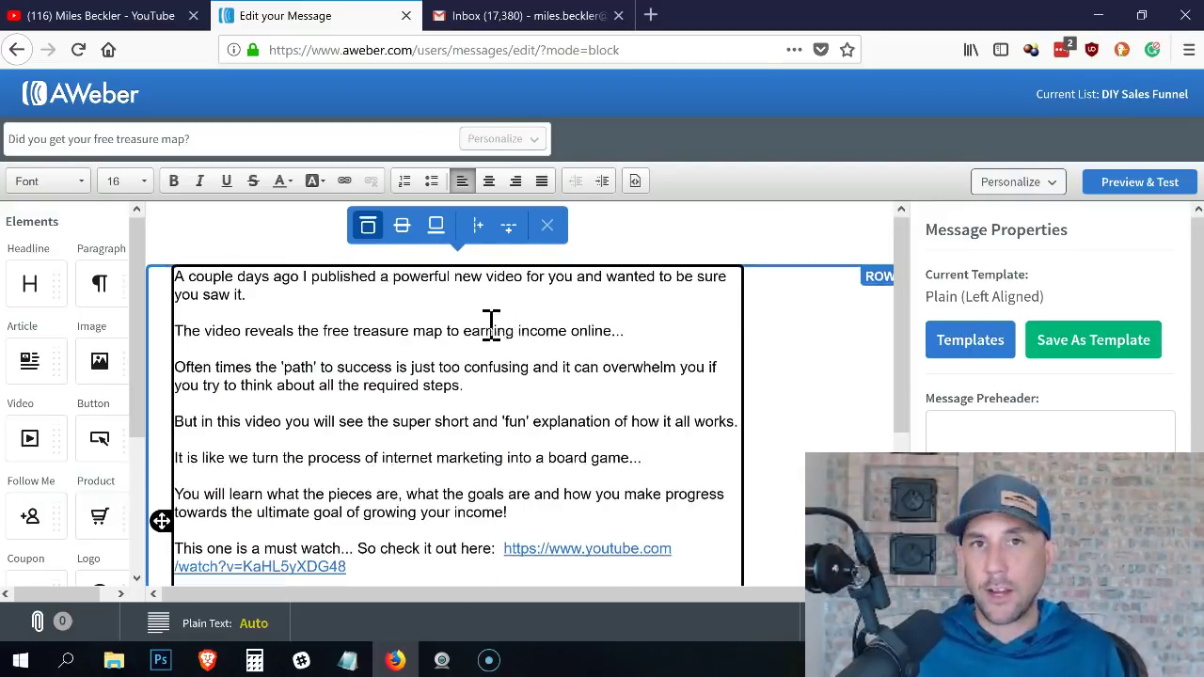
scroll(491, 329, "down", 2)
scroll(496, 324, "up", 2)
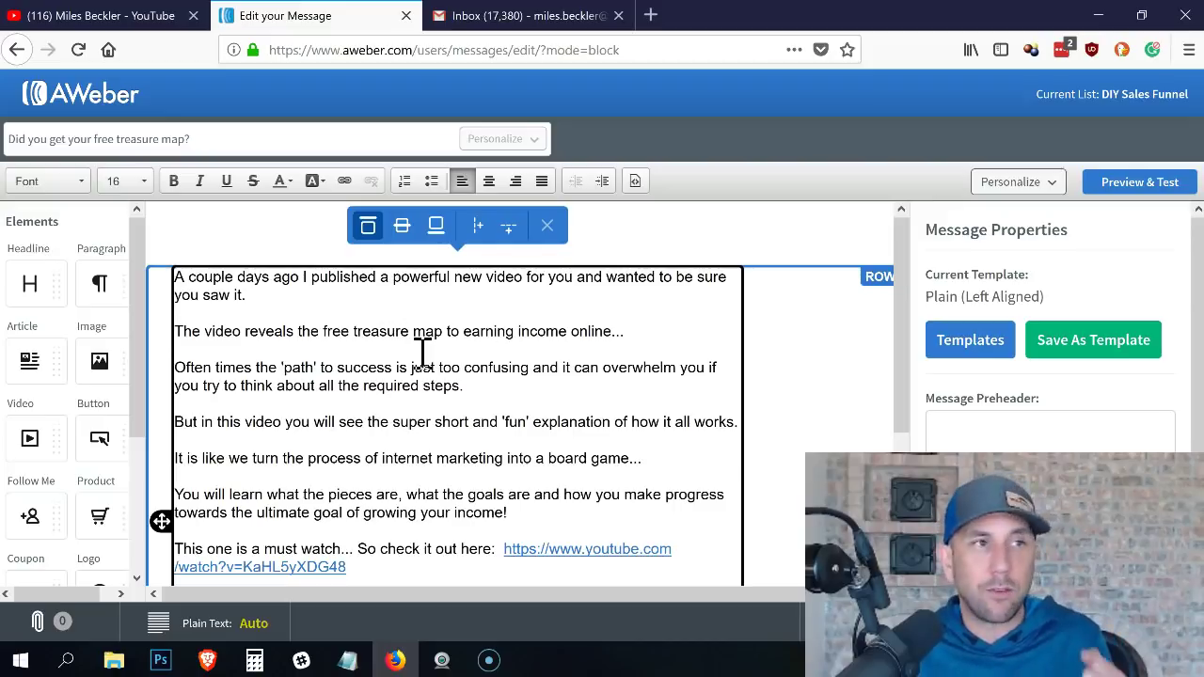
scroll(472, 367, "down", 4)
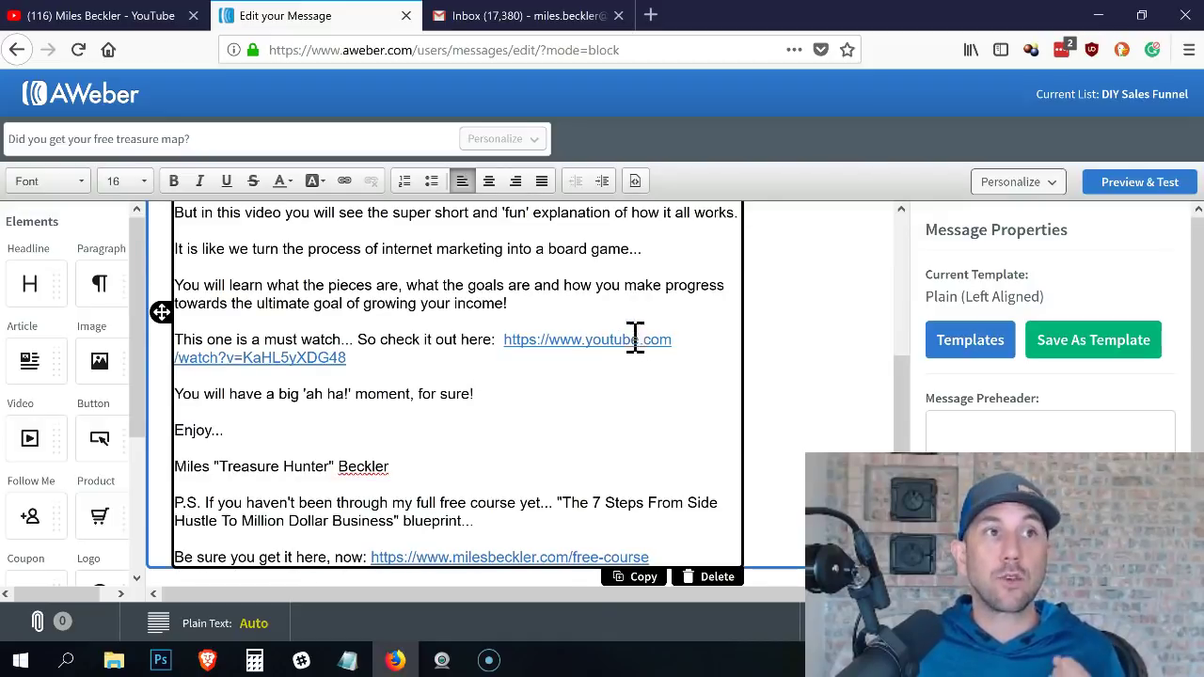
Step: Send a test of the message to the prefilled email address, and switch to Gmail to refresh the inbox
left_click(1138, 185)
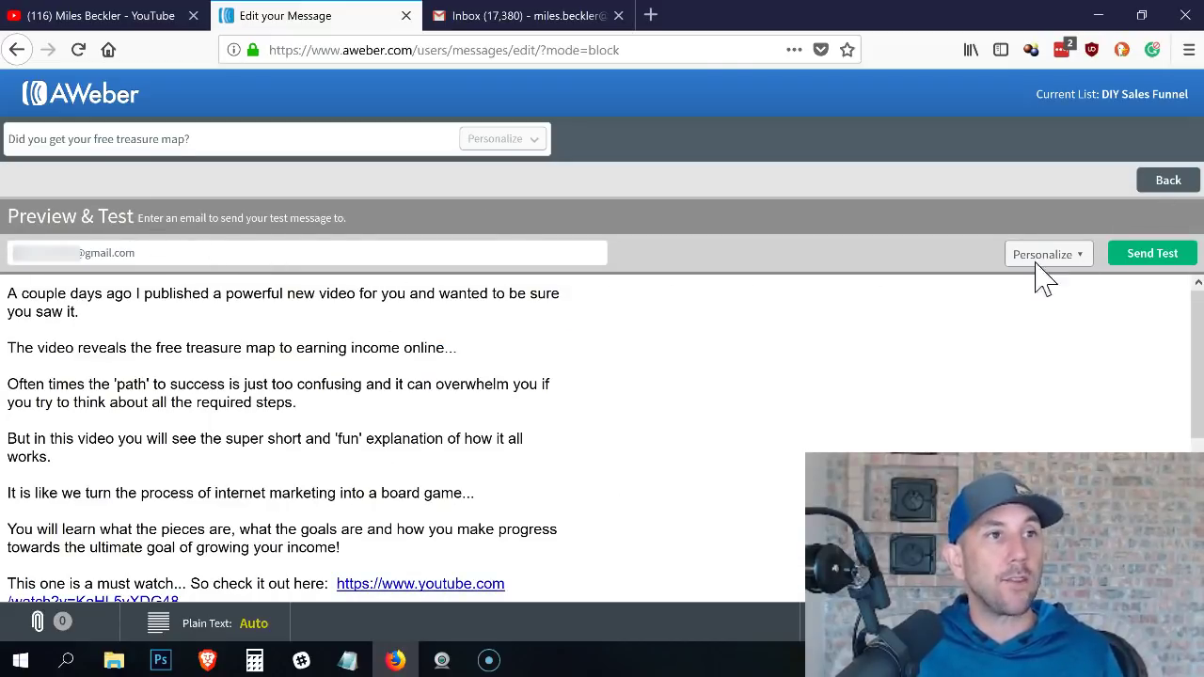
left_click(1167, 263)
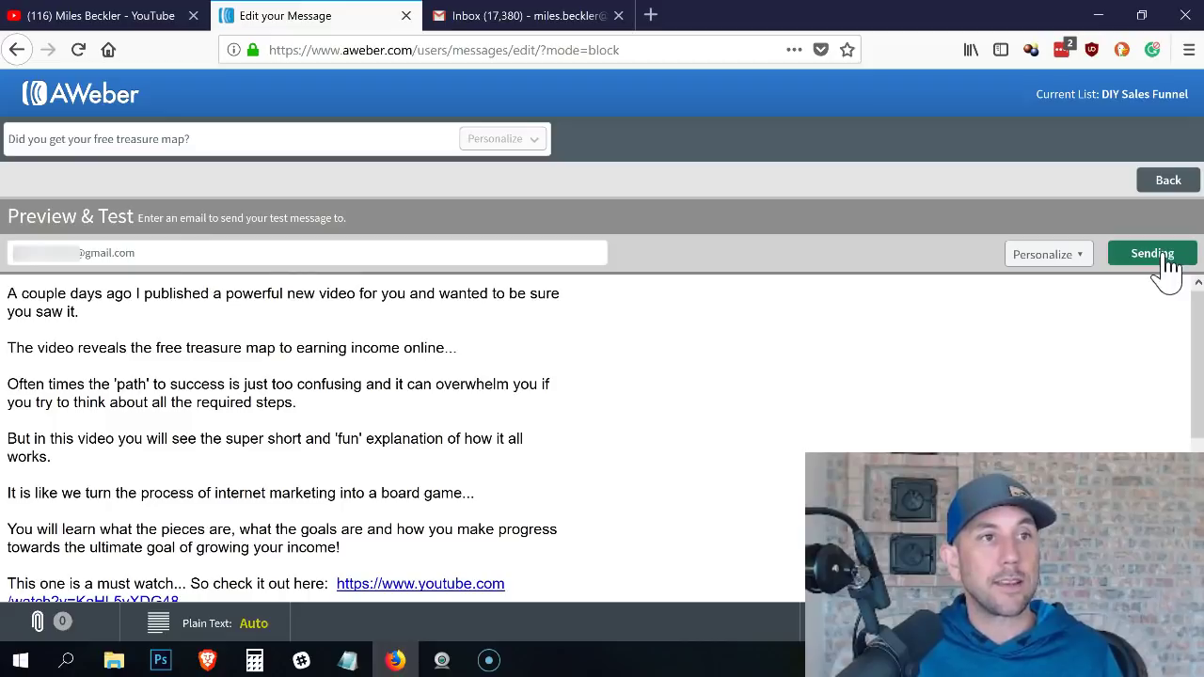
left_click(496, 28)
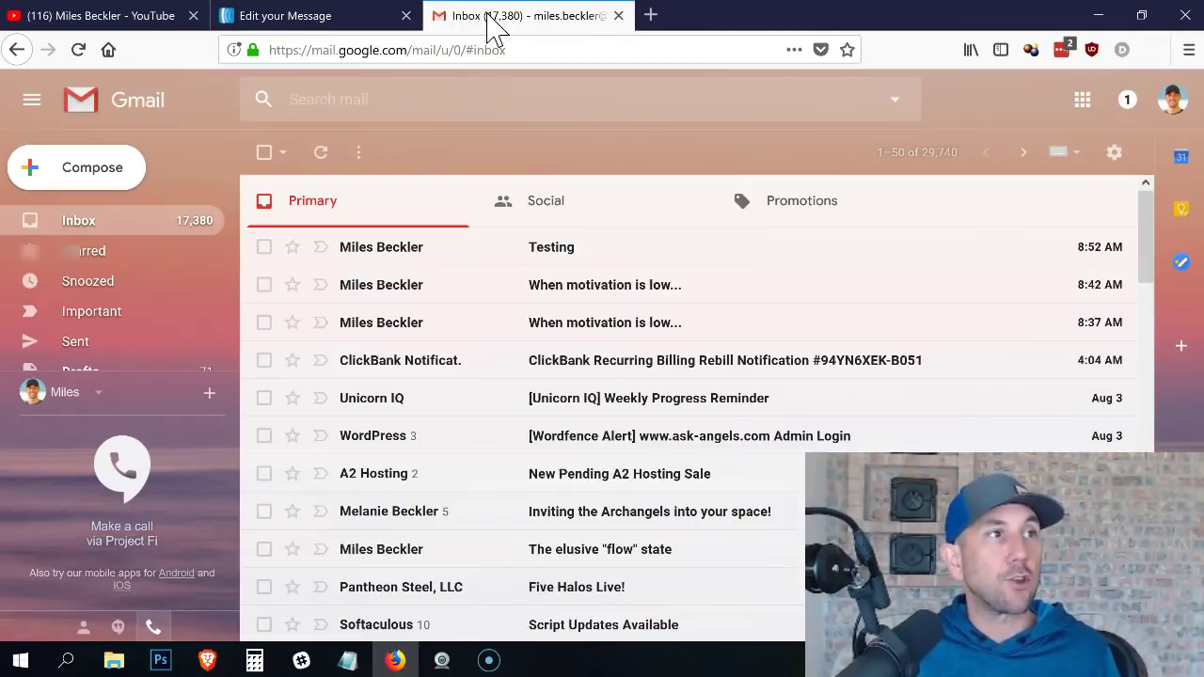
left_click(310, 49)
left_click(311, 49)
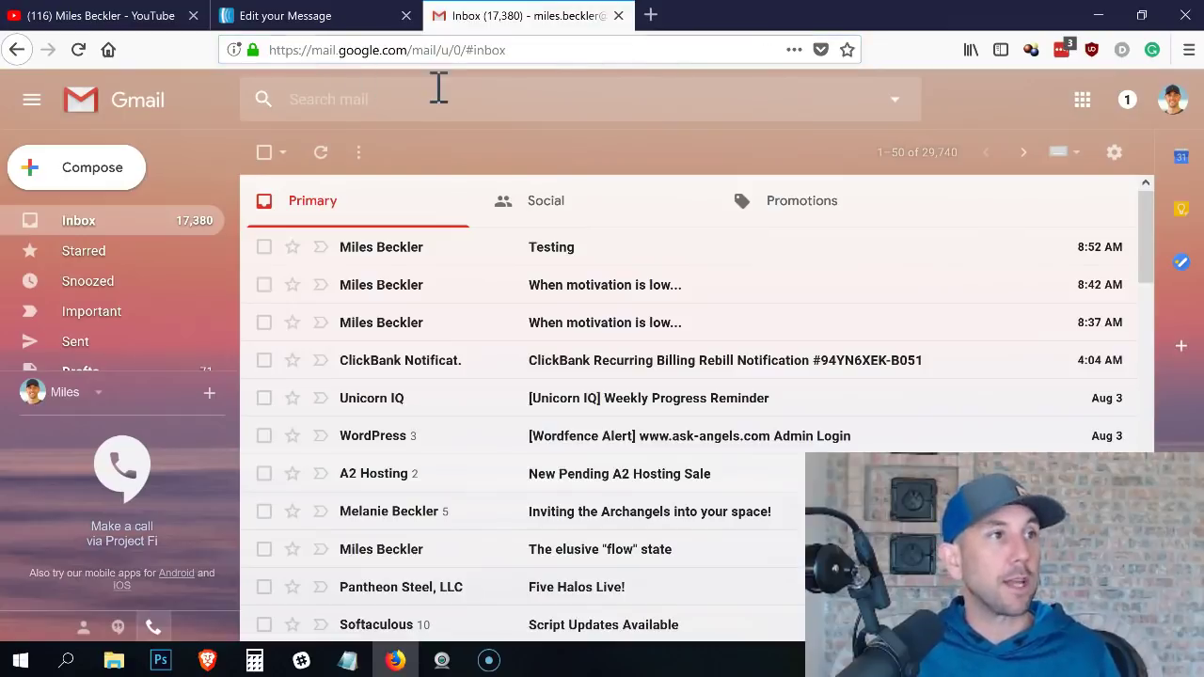
left_click(472, 53)
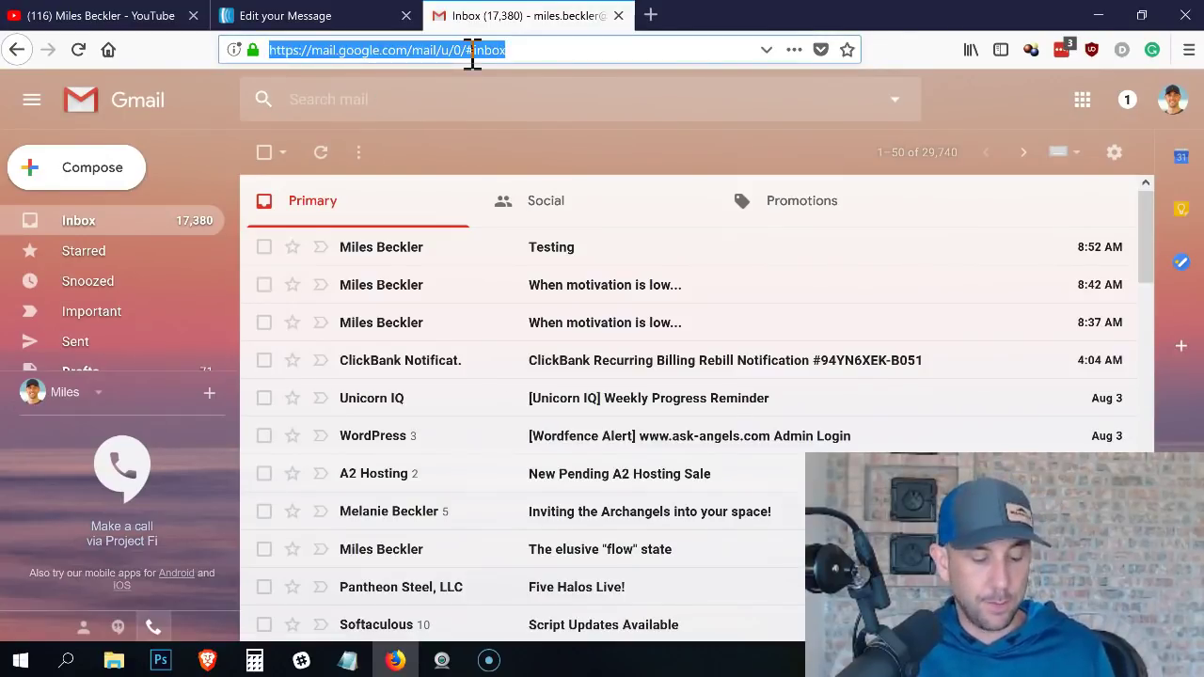
left_click(472, 53)
left_click(83, 224)
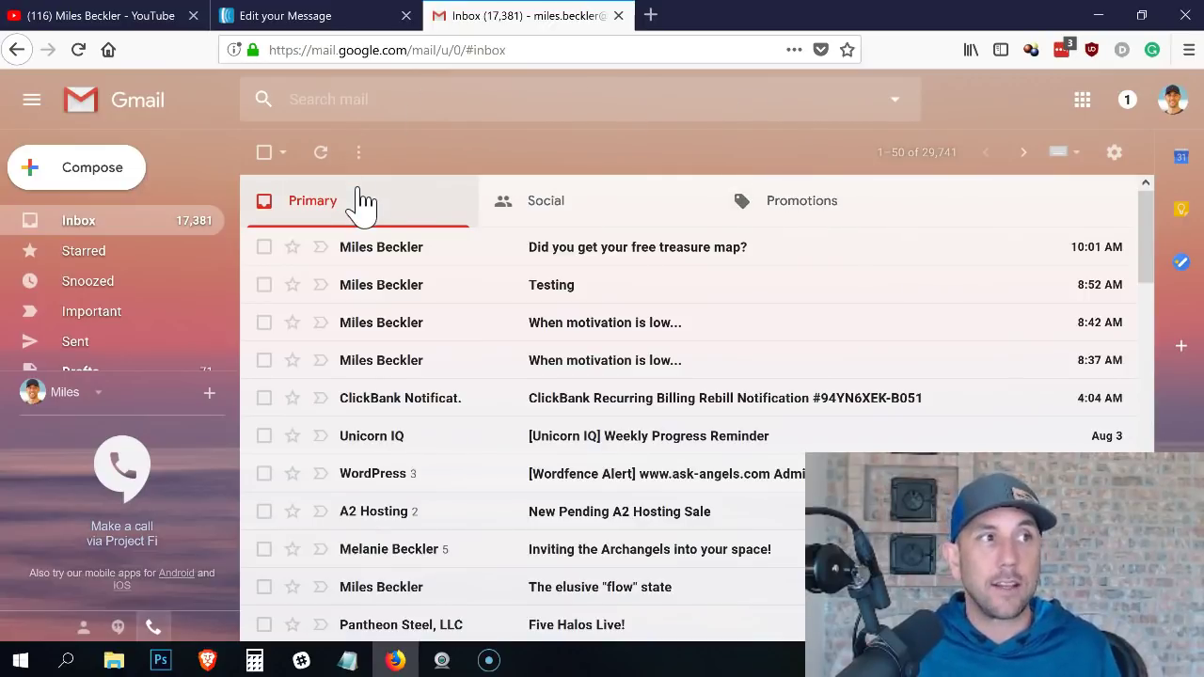
Step: Open the received "Did you get your free treasure map?" test email and check its formatting down to the unsubscribe footer
left_click(583, 252)
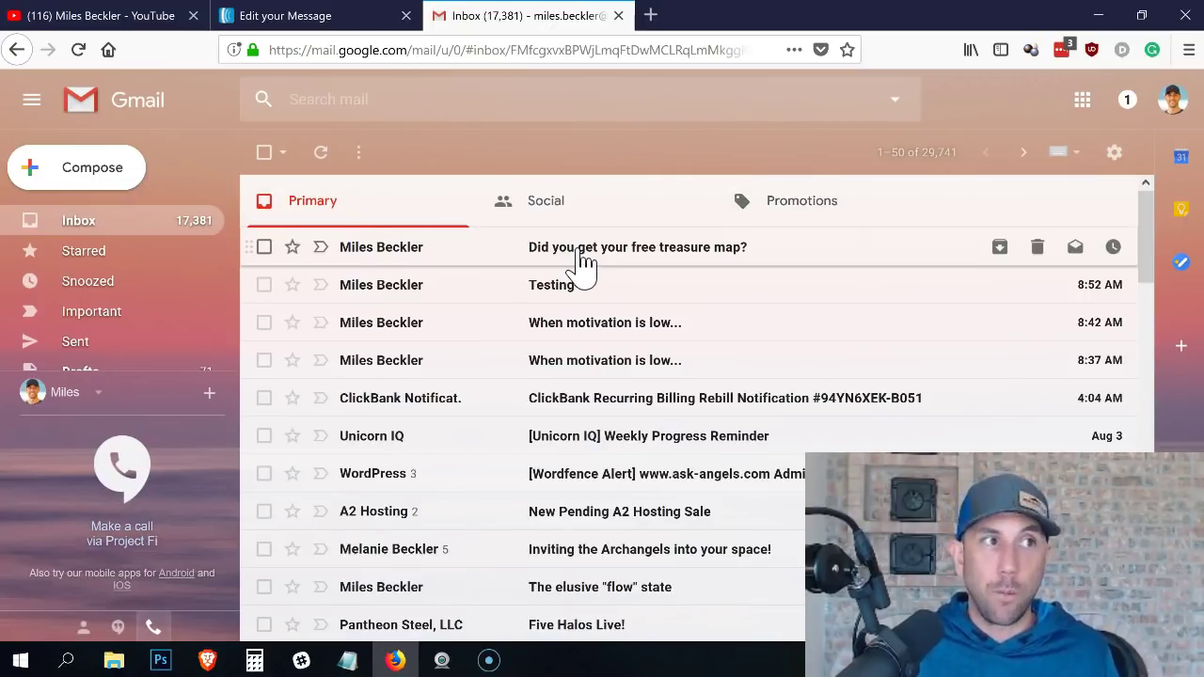
scroll(564, 236, "down", 2)
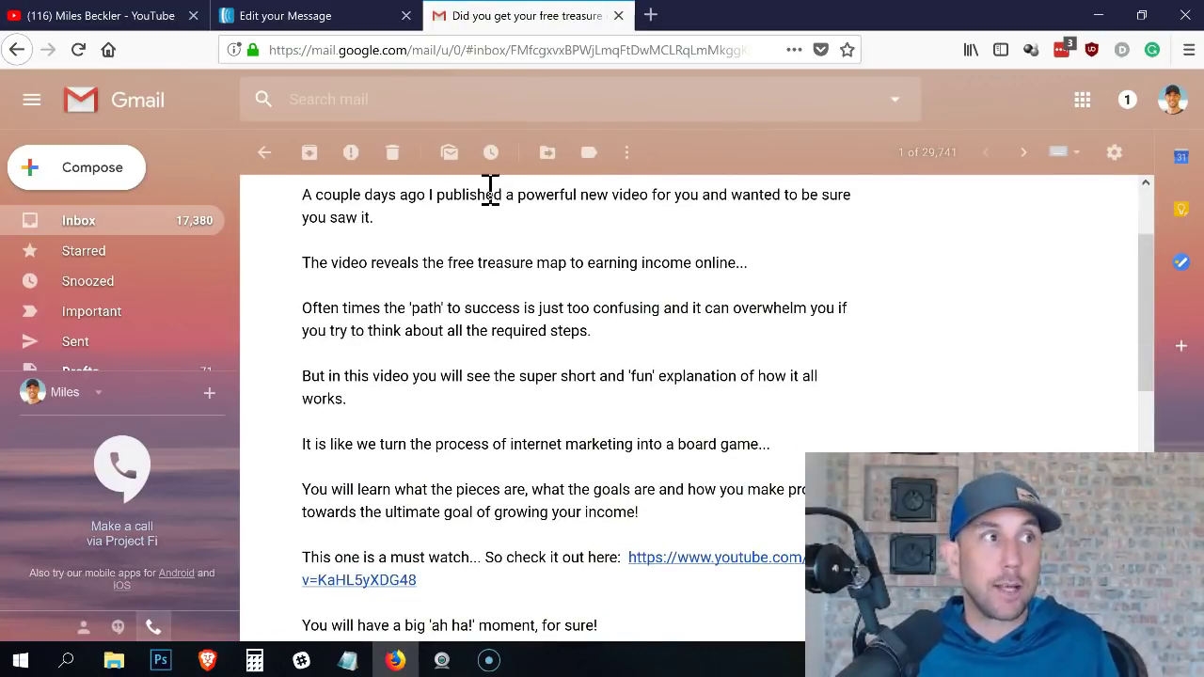
scroll(379, 269, "down", 4)
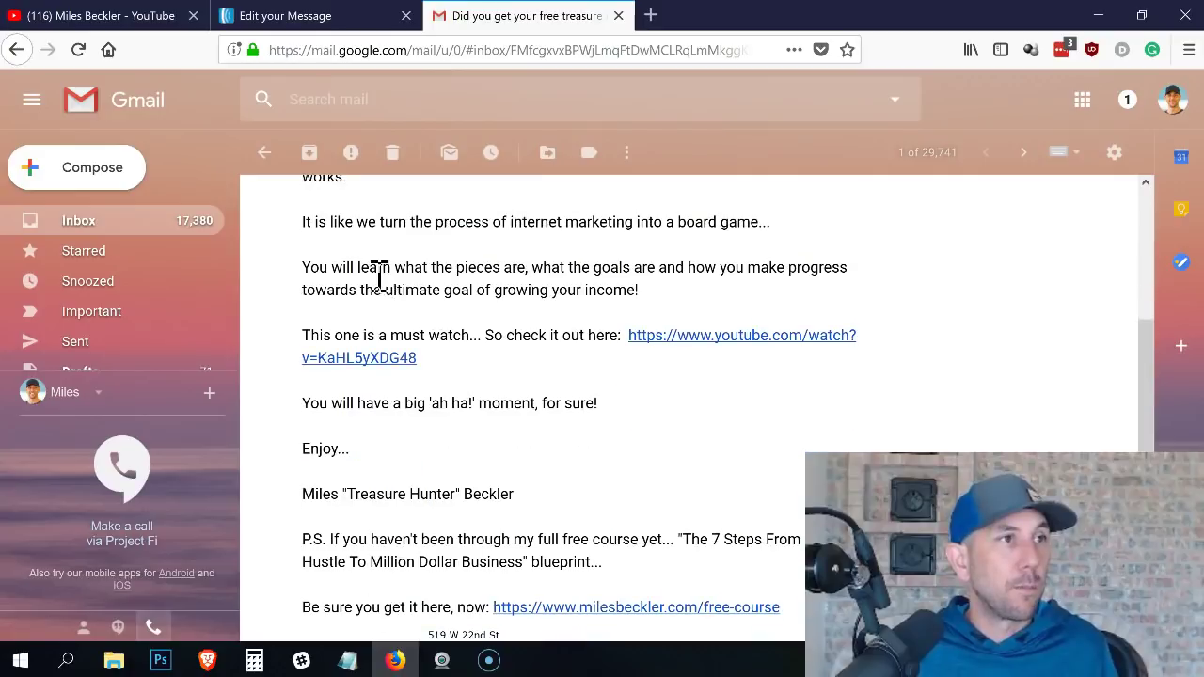
scroll(548, 279, "down", 2)
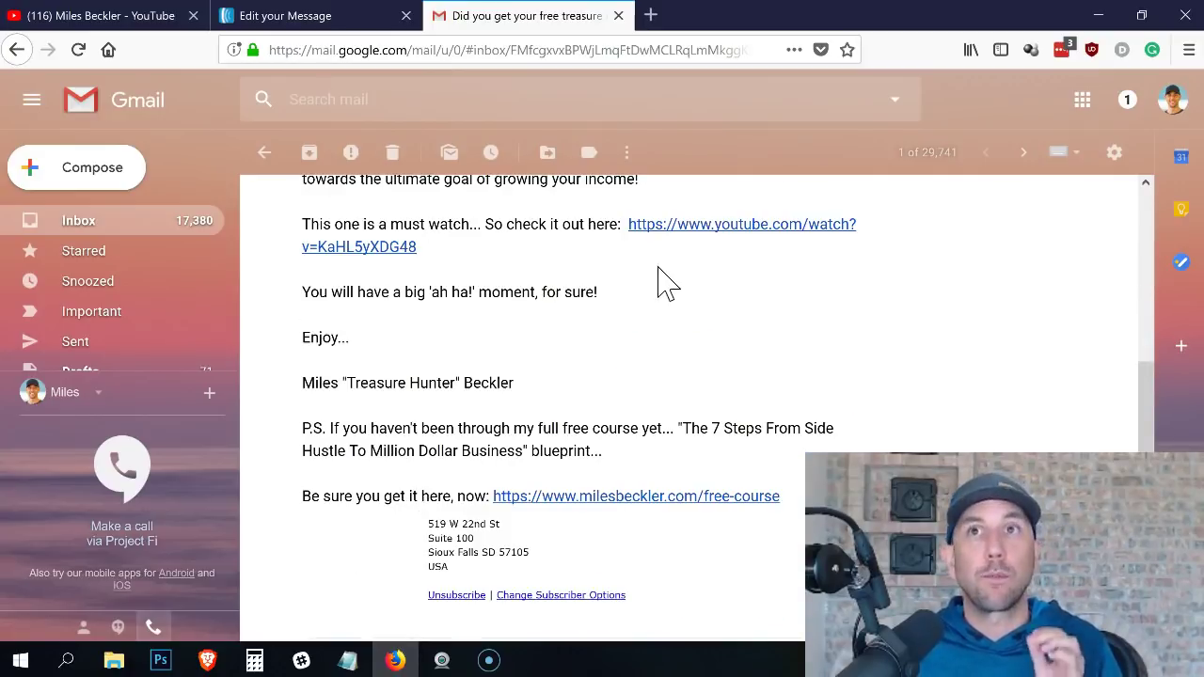
Step: Test the YouTube link in the received email in a new tab, pause the video and return to the email
middle_click(733, 242)
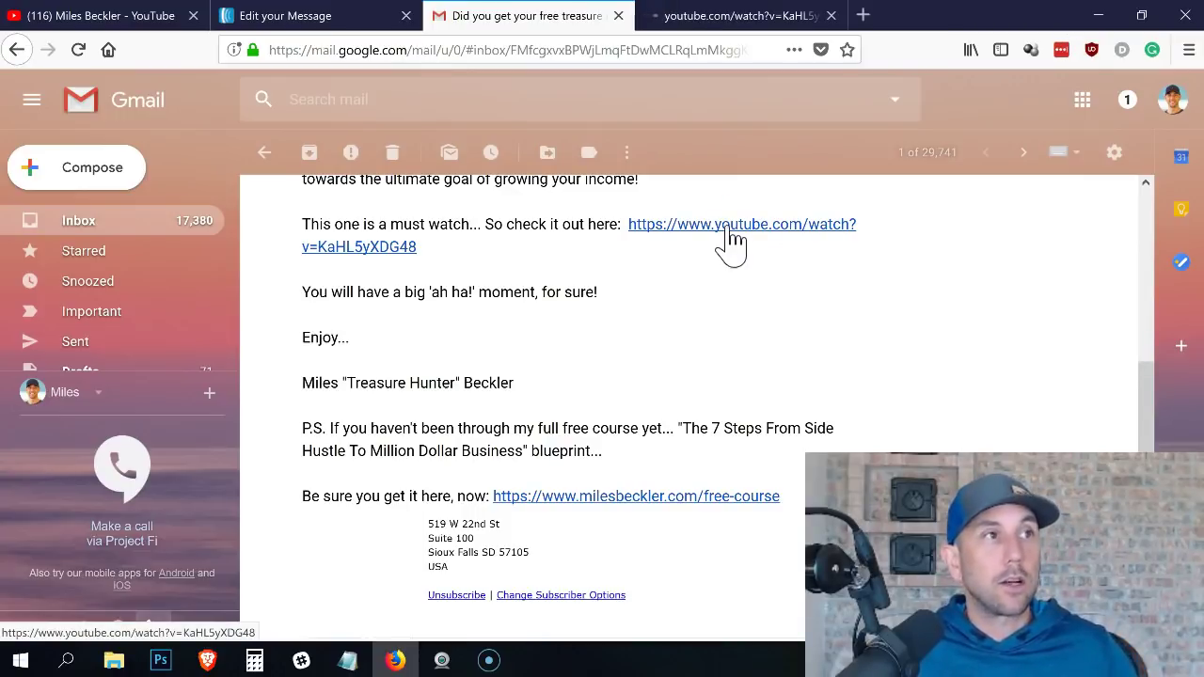
left_click(726, 23)
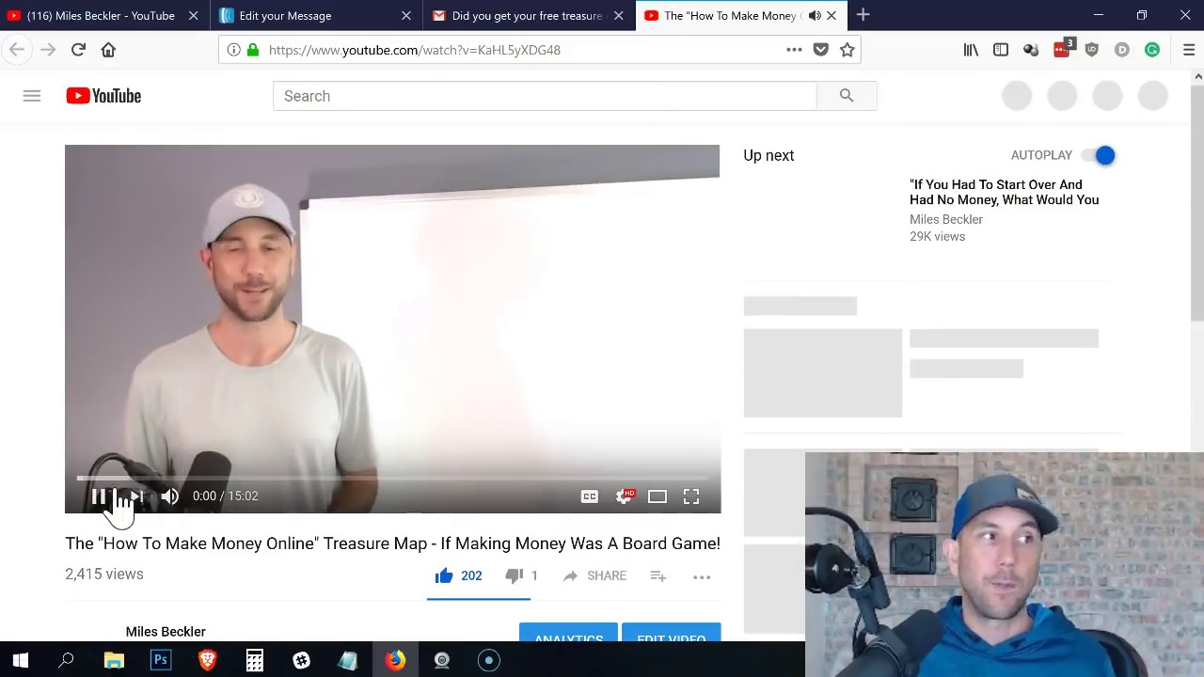
left_click(99, 497)
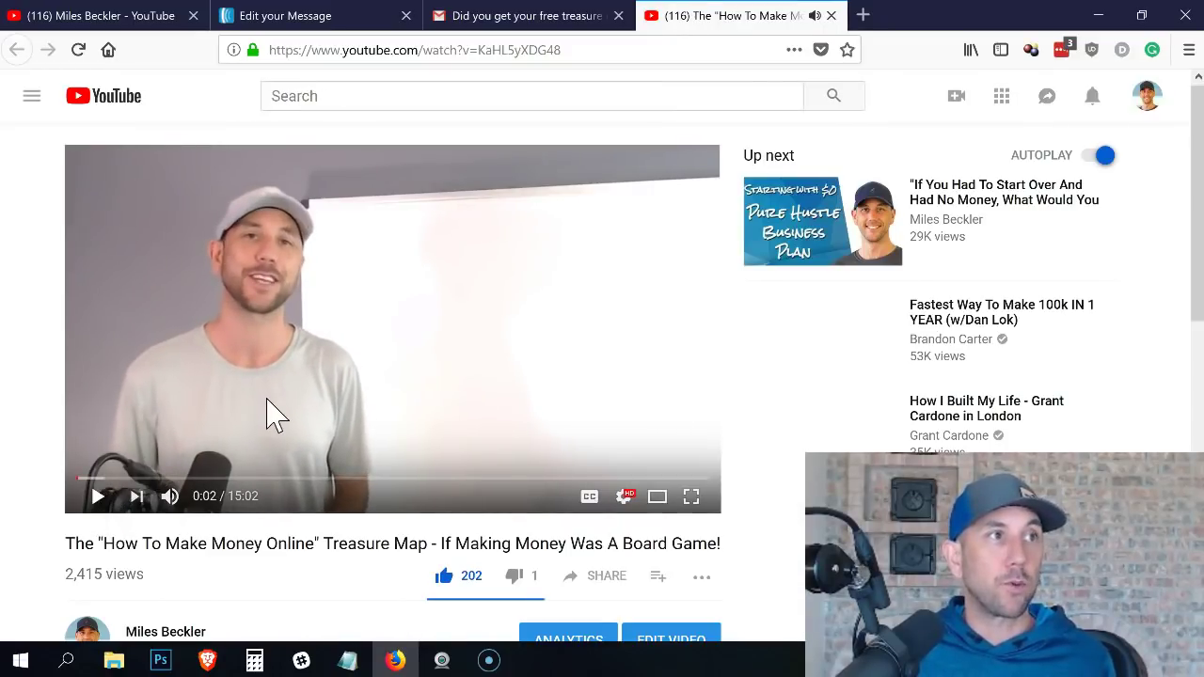
left_click(567, 19)
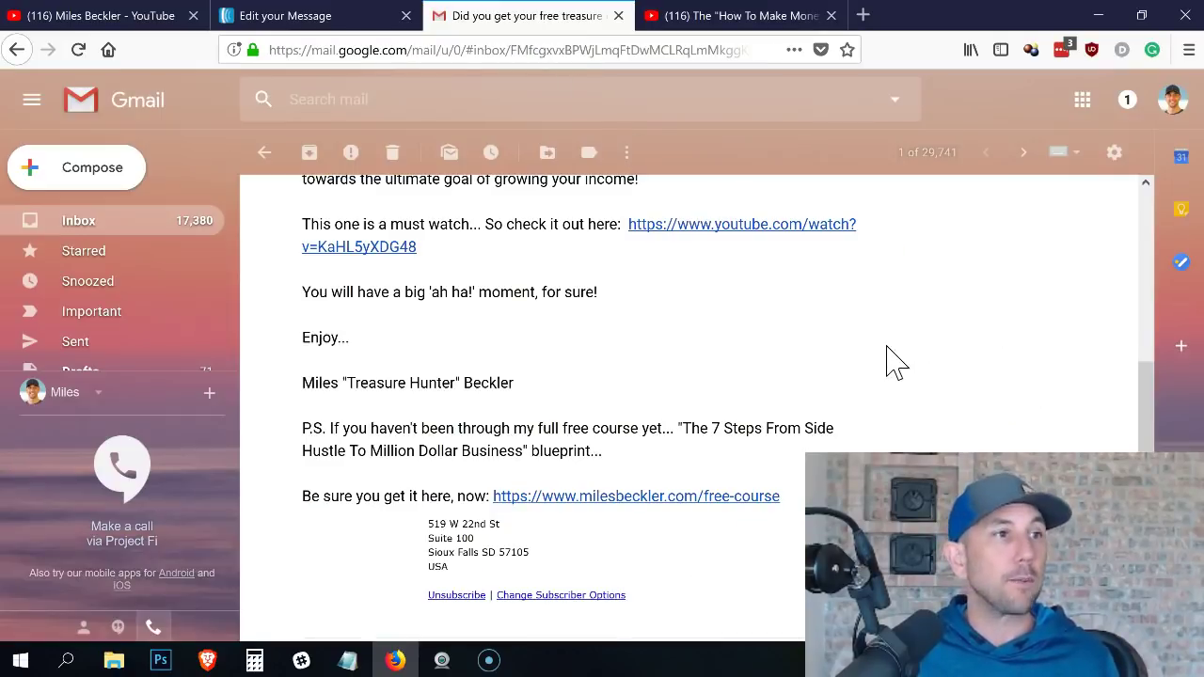
Step: Test the P.S. free-course link in a new tab, and close both link test tabs
middle_click(612, 499)
left_click(774, 20)
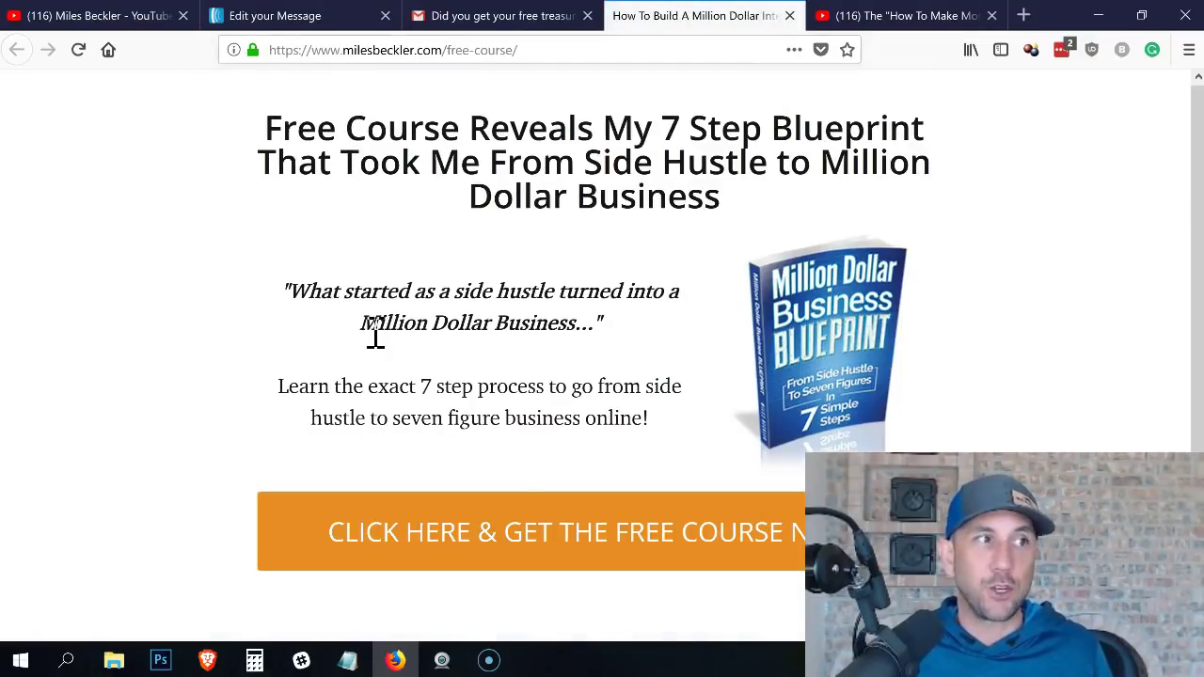
left_click(790, 16)
left_click(792, 16)
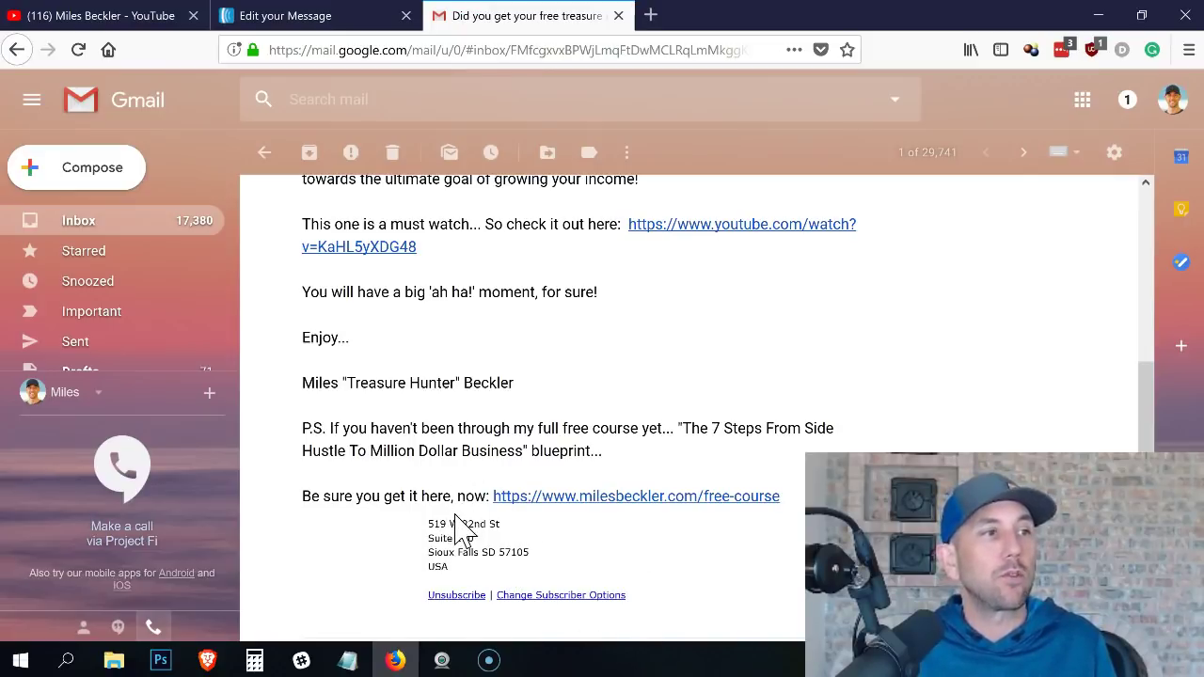
Step: Switch back to AWeber, look through the message preview and return to the message editor
left_click(325, 28)
scroll(462, 452, "down", 3)
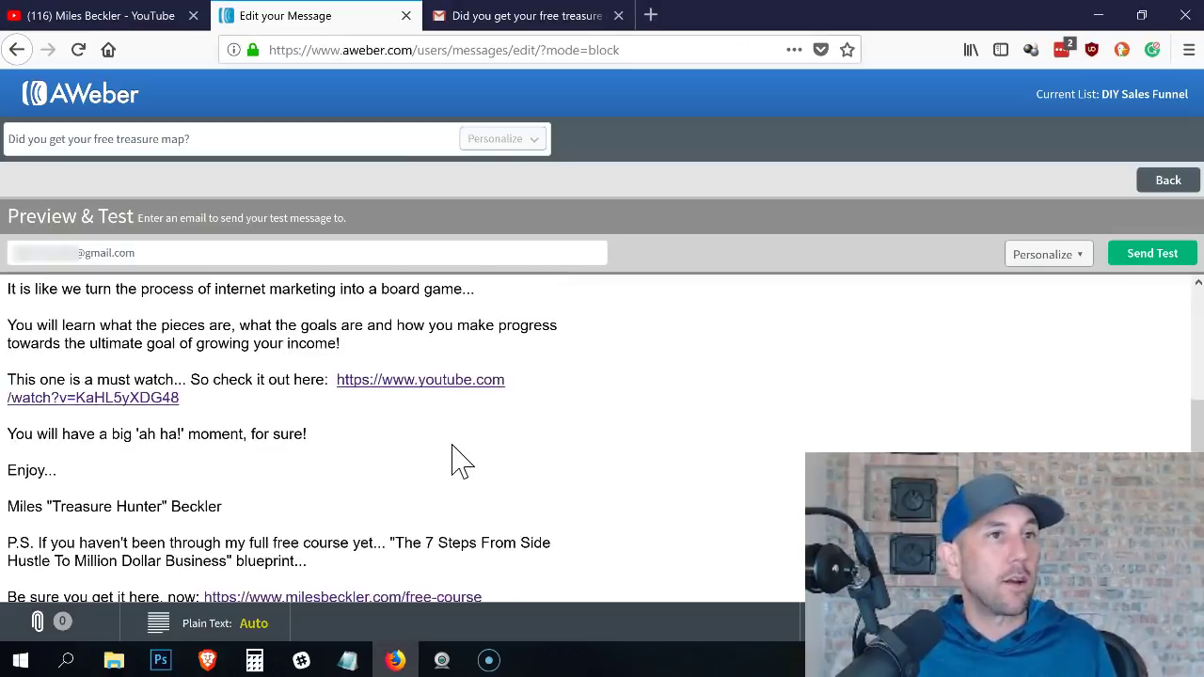
scroll(458, 459, "up", 3)
left_click(1168, 184)
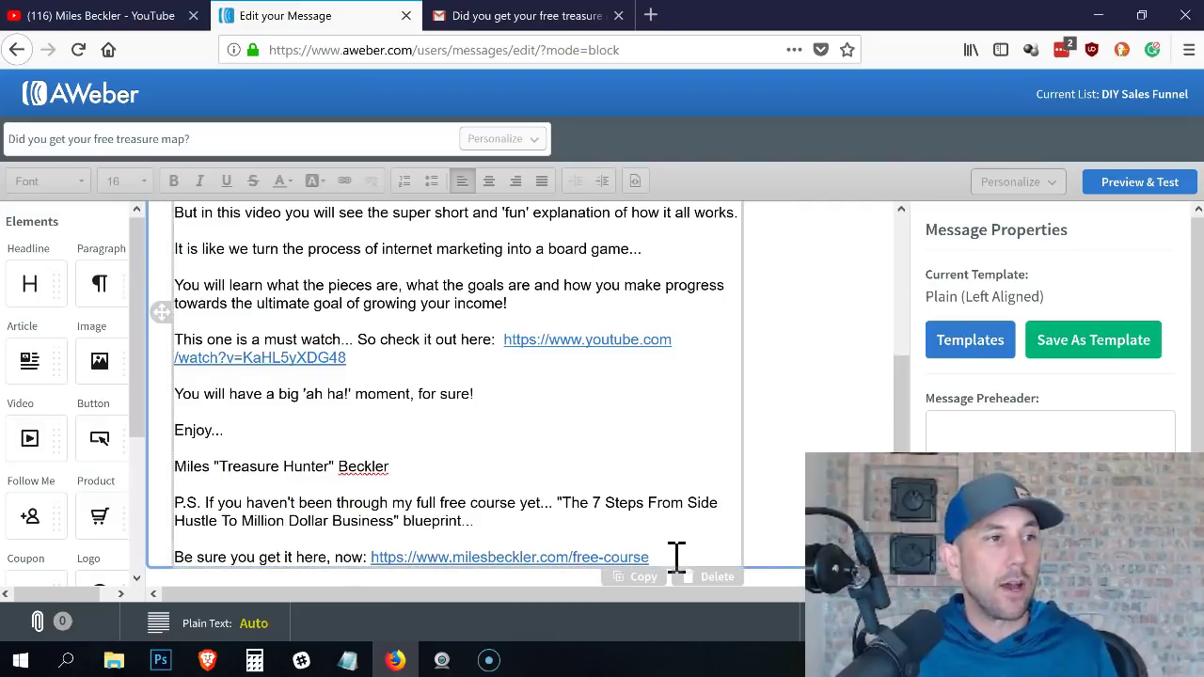
Step: Add the line "Check it out now!" below the free-course link at the end of the message
left_click(720, 553)
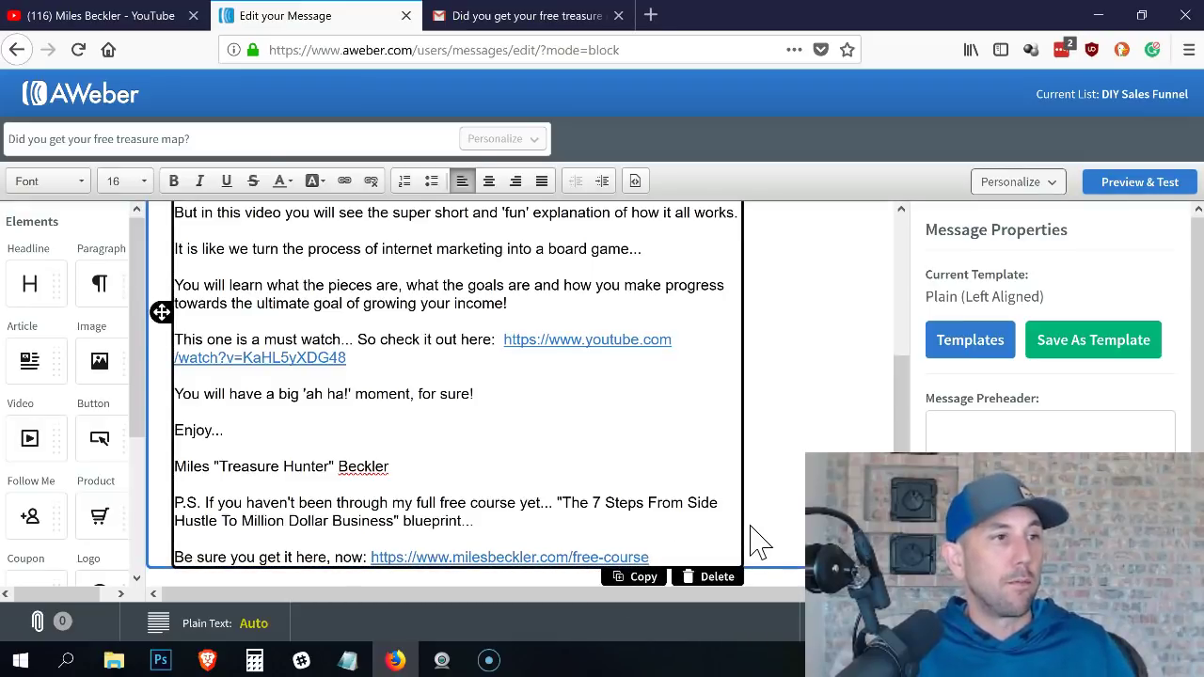
key("Return")
type("Check it out now!")
key("Return")
key("shift+Up")
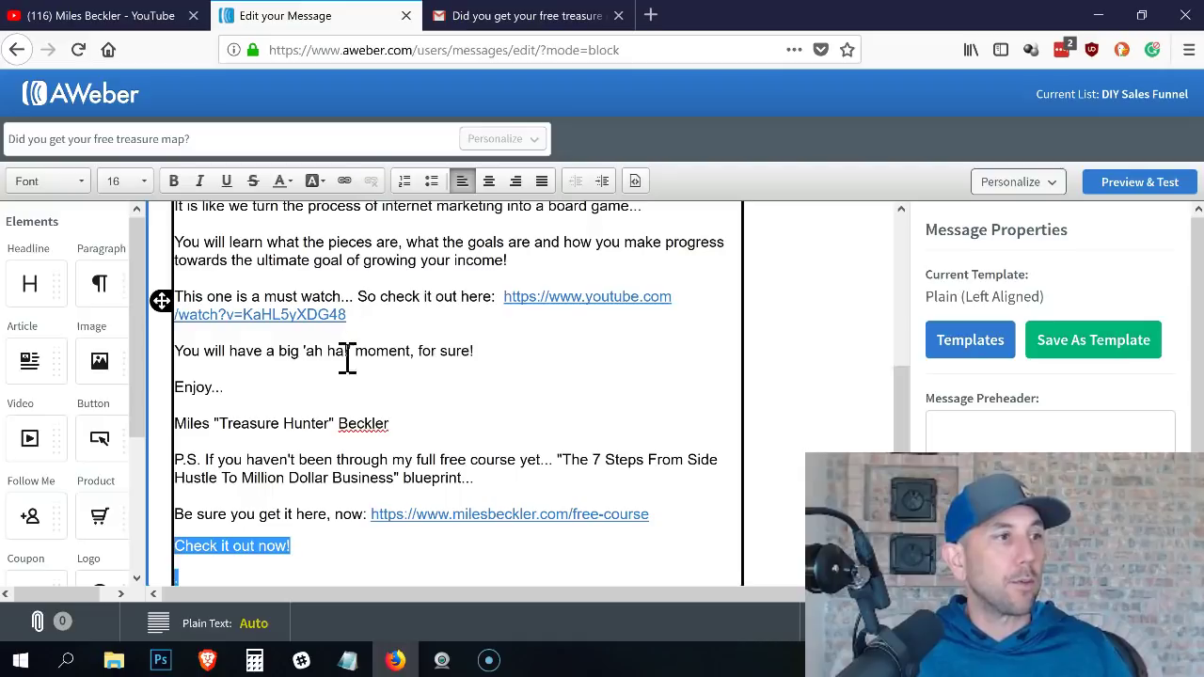
left_click(318, 569)
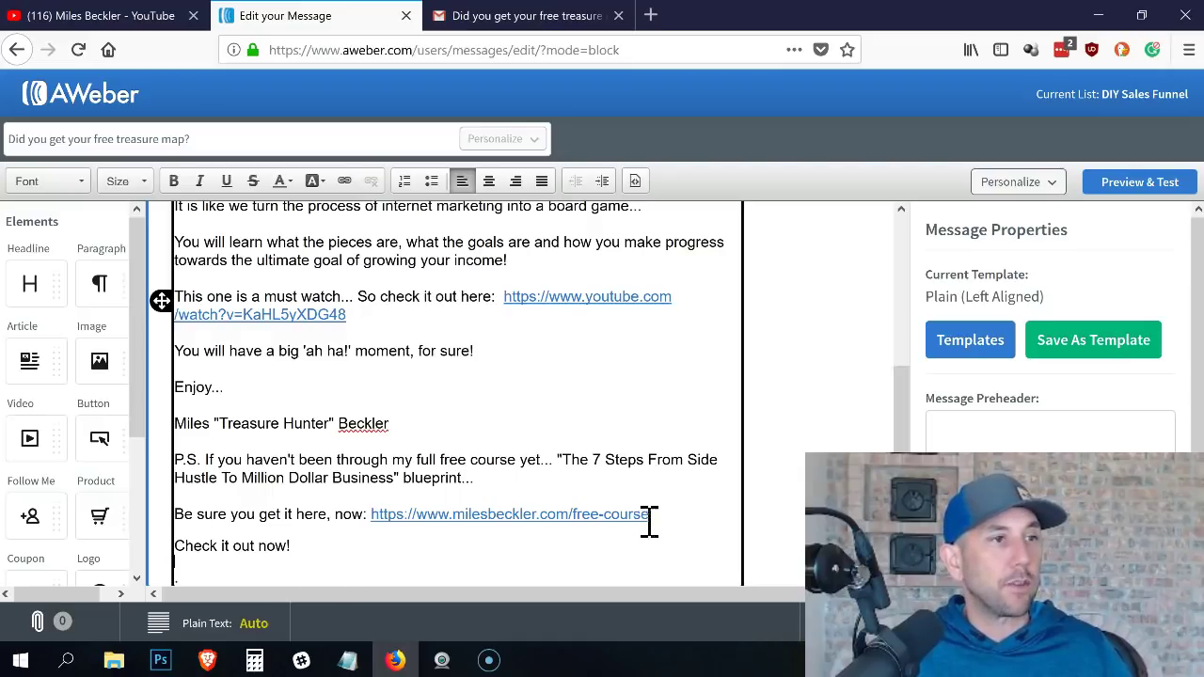
scroll(414, 508, "down", 1)
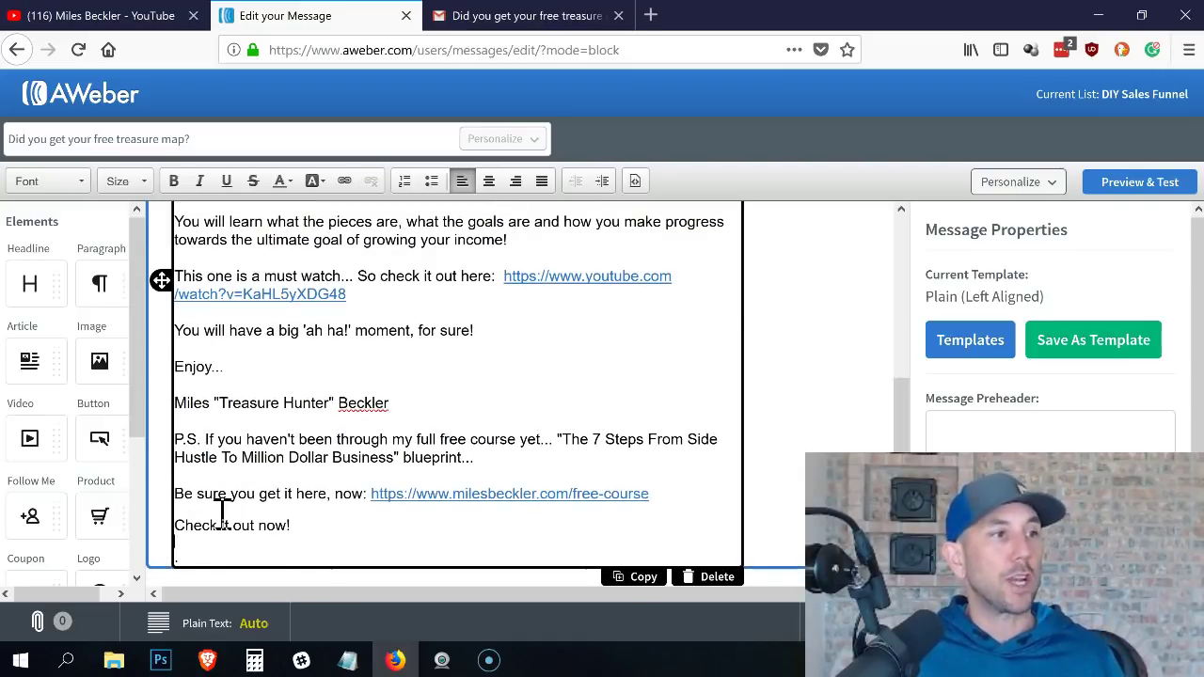
left_click(186, 562)
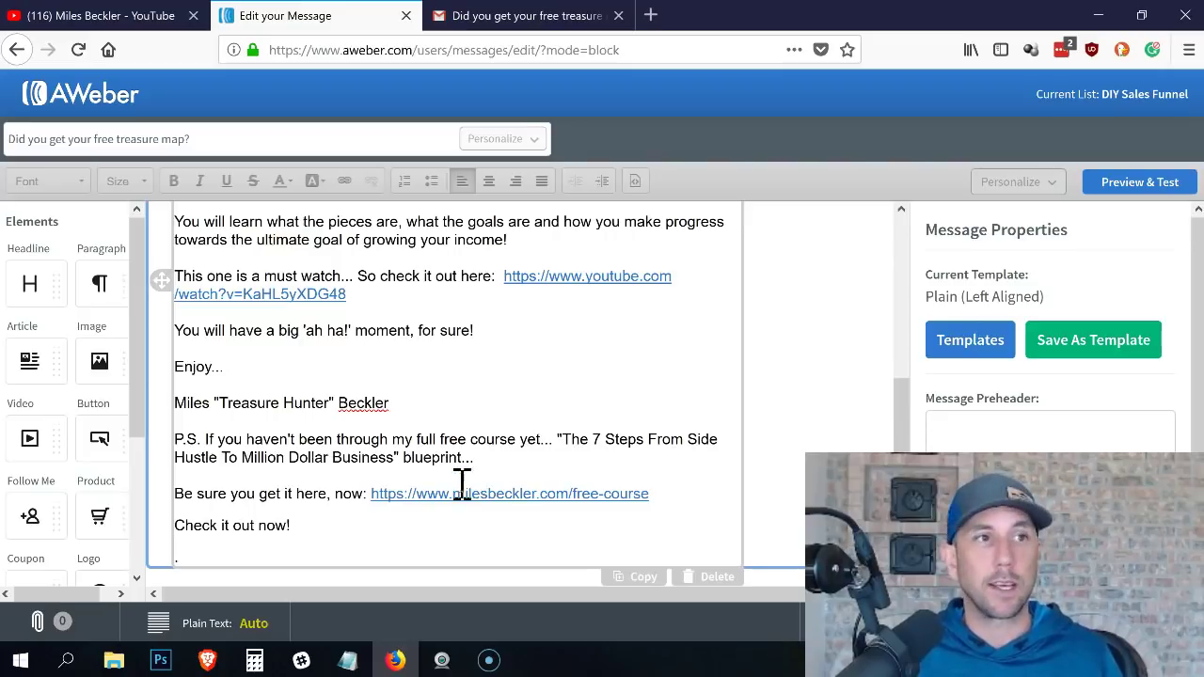
Step: Save the finished message and exit the editor to the drafts list
scroll(623, 377, "up", 5)
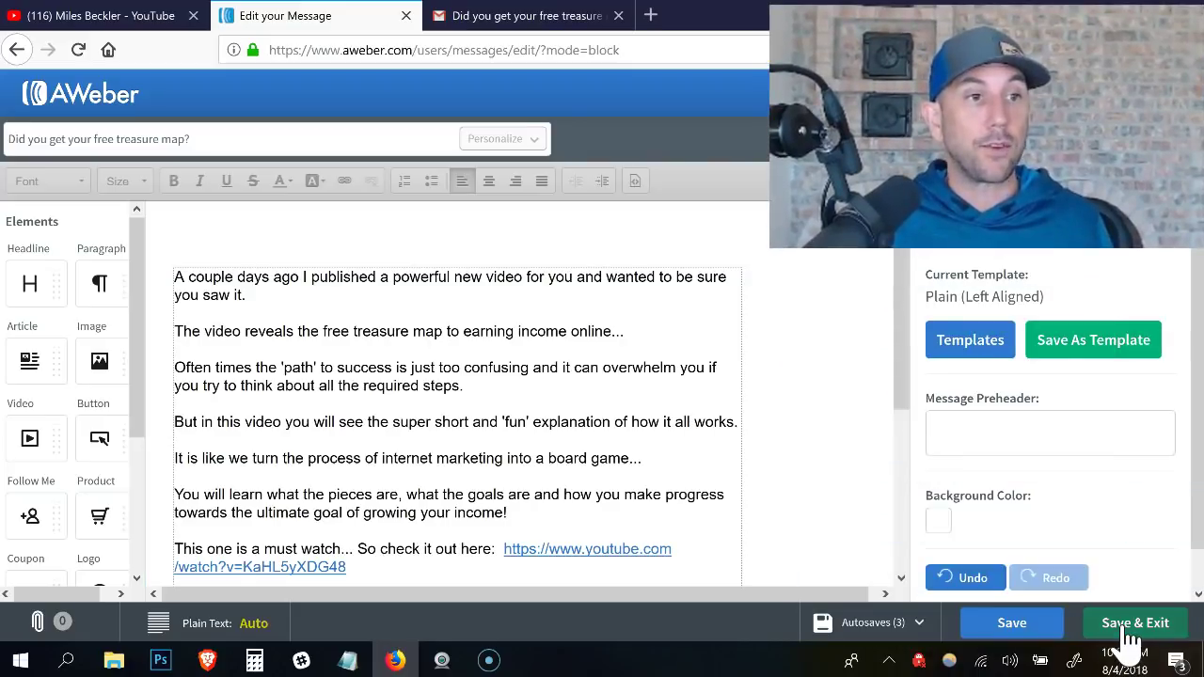
left_click(1129, 638)
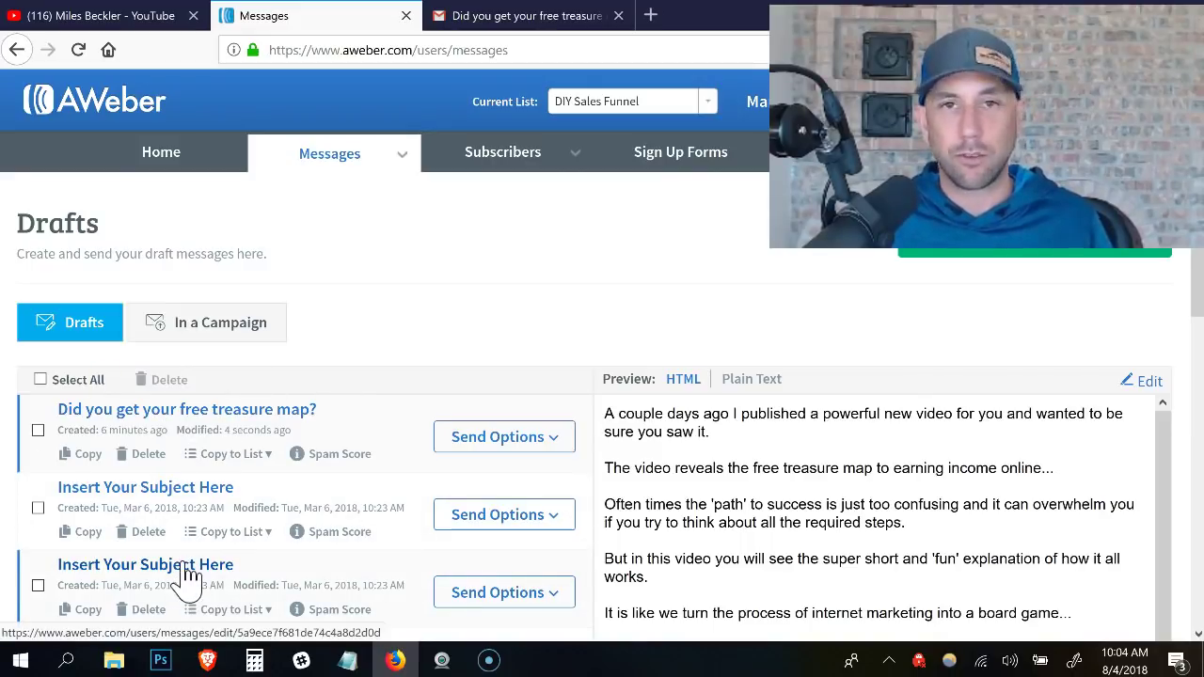
Step: Select the first "Insert Your Subject Here" draft and clear its selection again
left_click(38, 508)
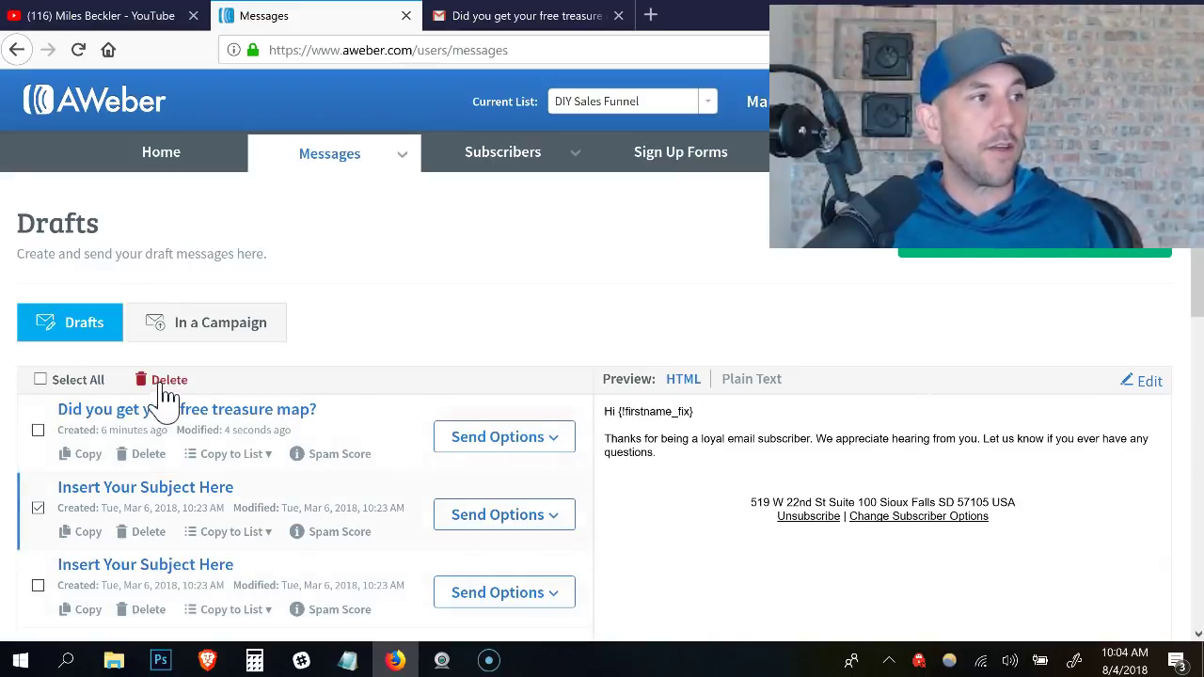
left_click(38, 508)
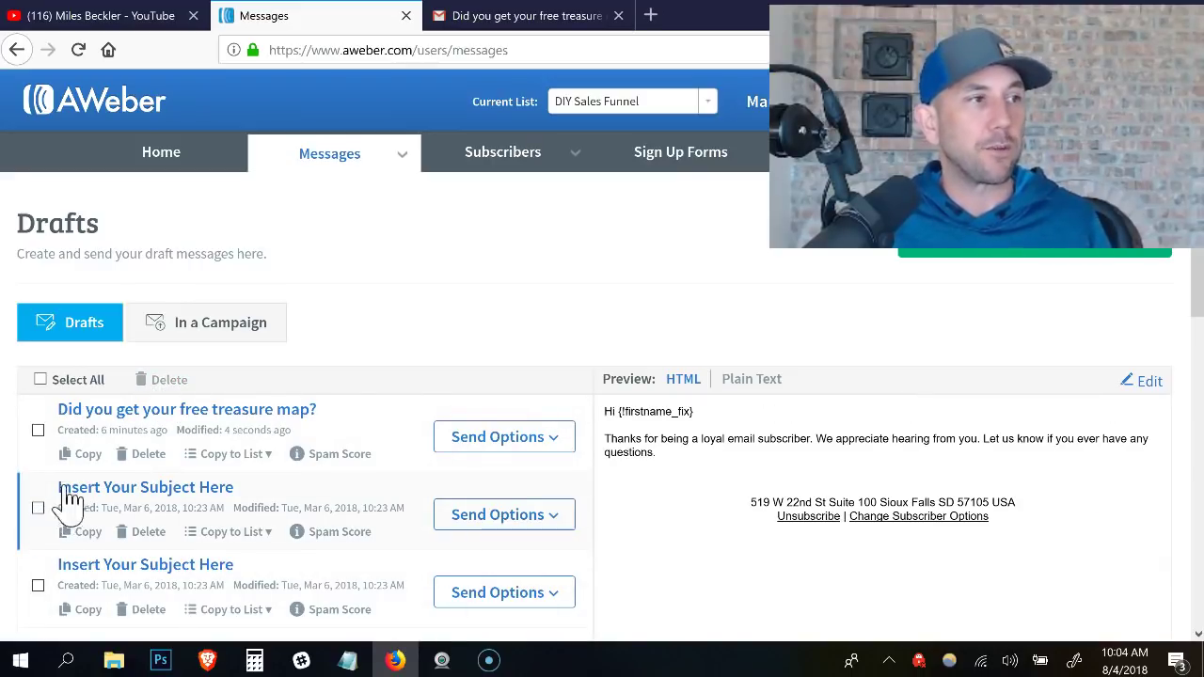
Step: Open the broadcast settings for the draft "Did you get your free treasure map?" and review them
left_click(37, 431)
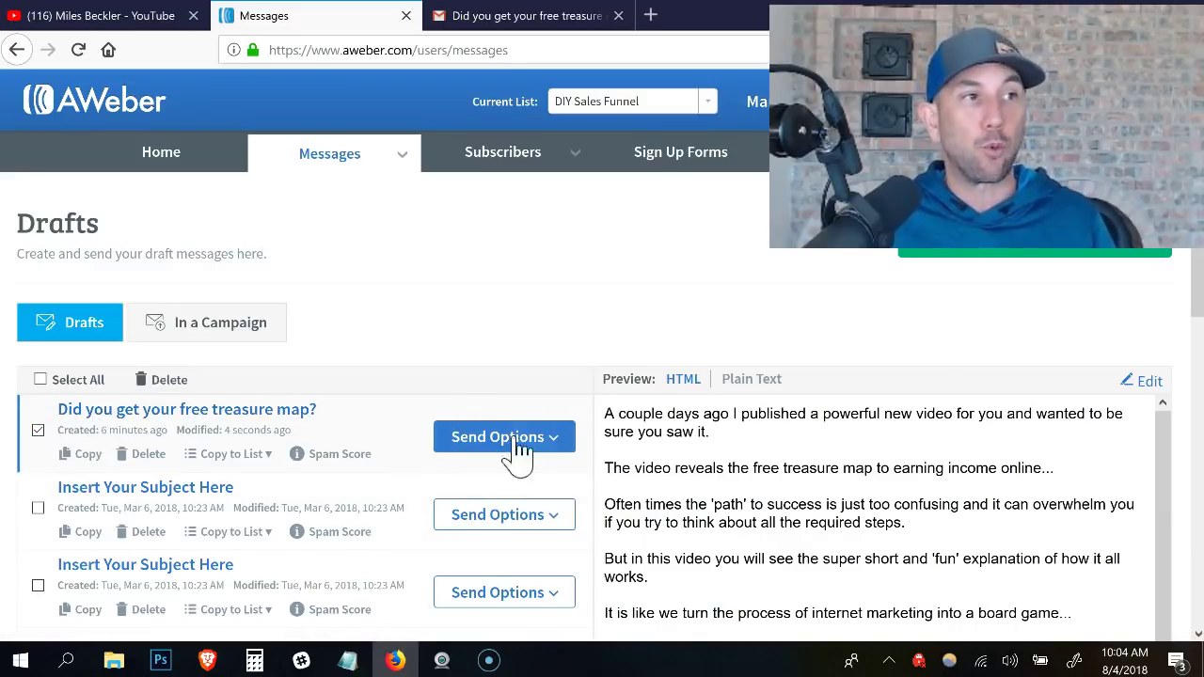
left_click(561, 444)
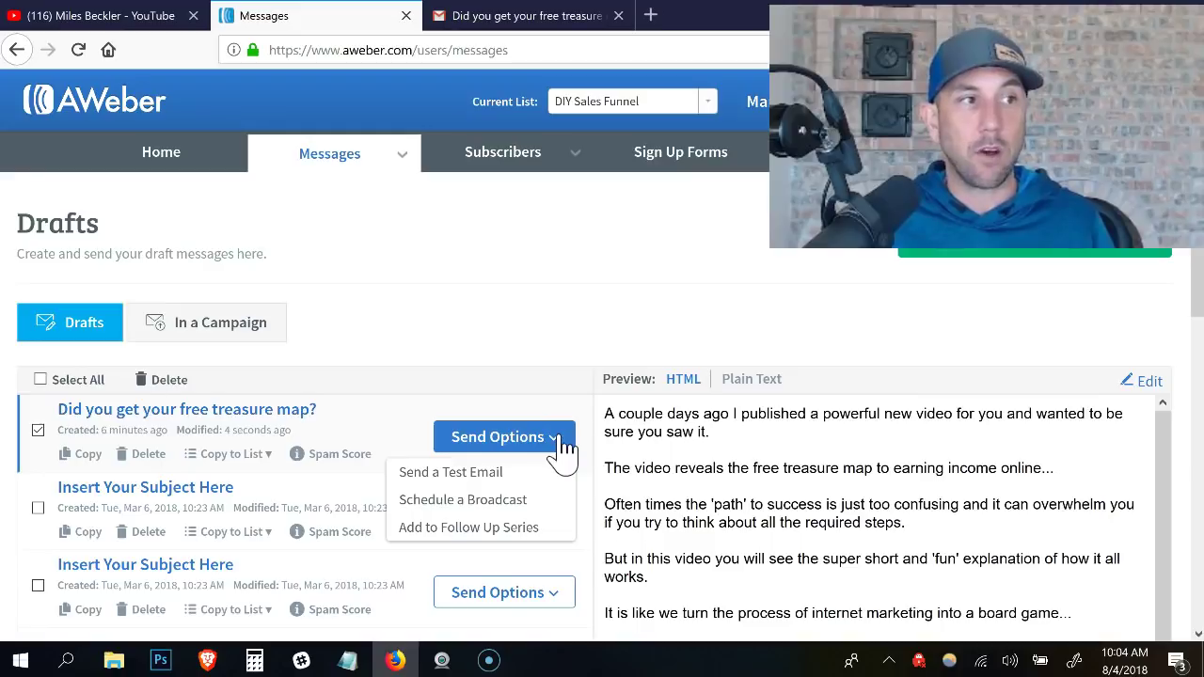
left_click(526, 506)
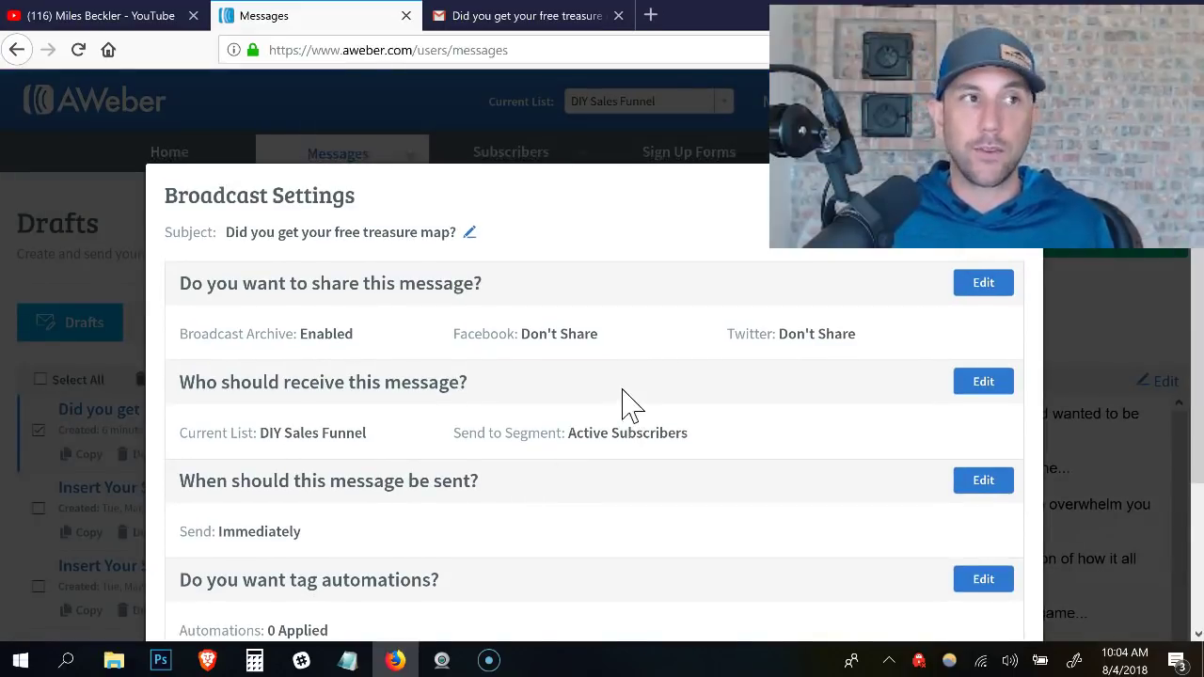
scroll(627, 404, "down", 2)
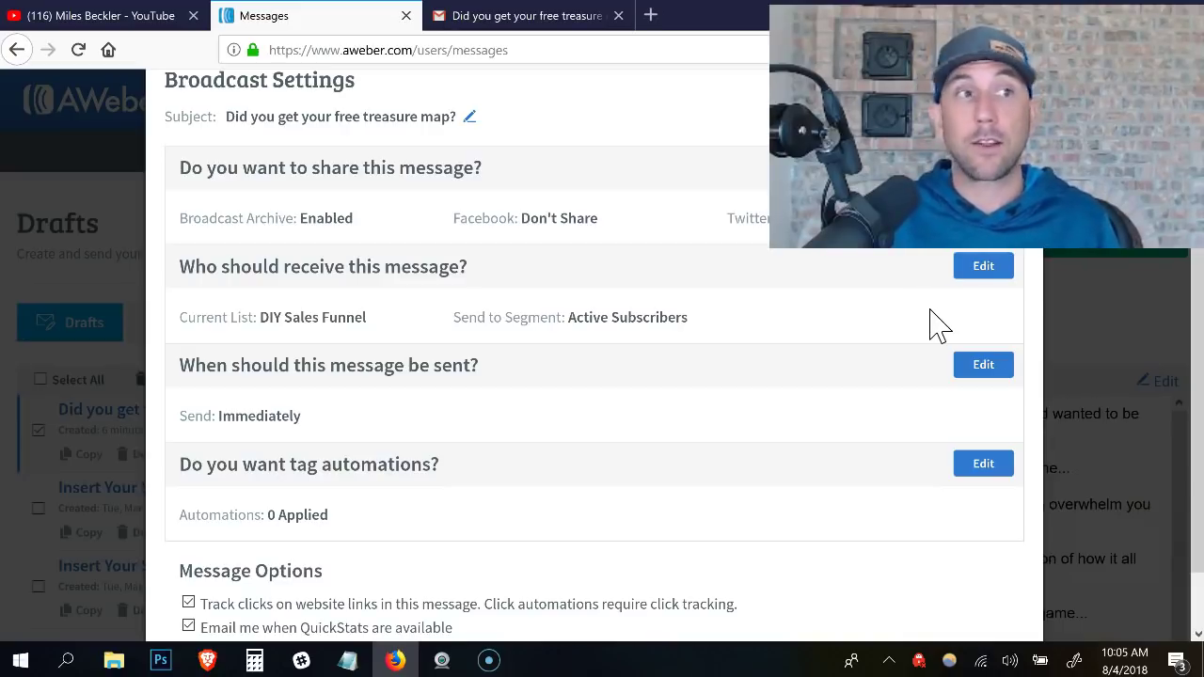
Step: Try August 5, 2018 as the broadcast's send date and look through the time zone choices
left_click(990, 372)
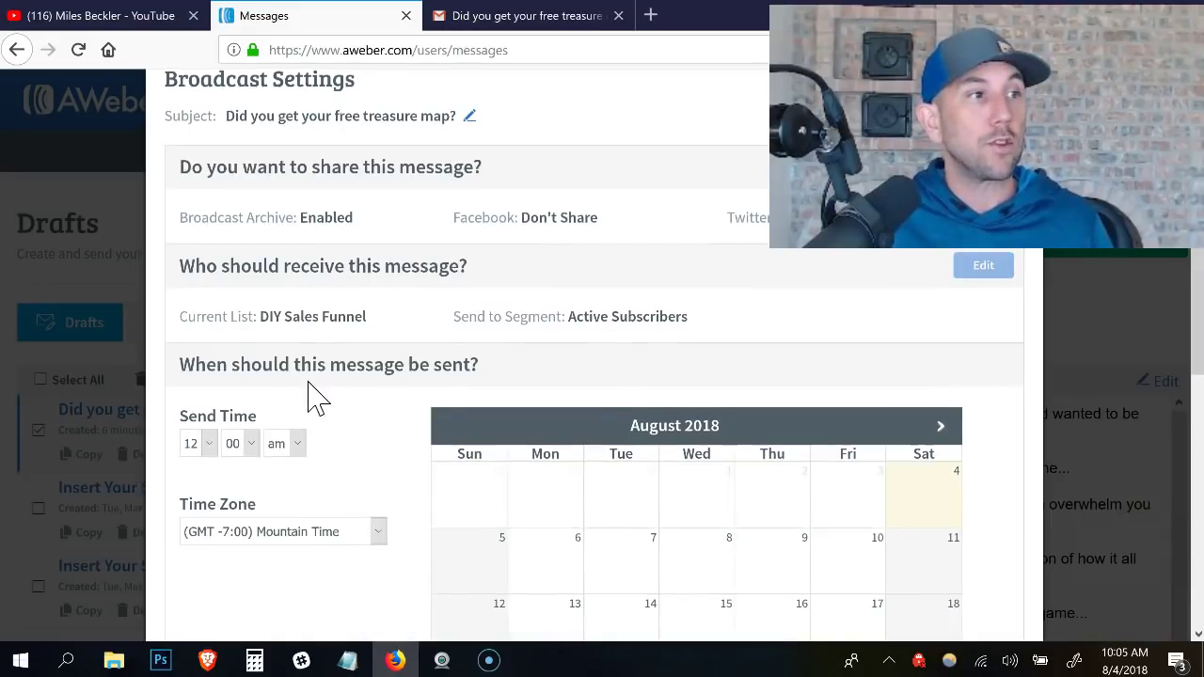
scroll(328, 377, "down", 3)
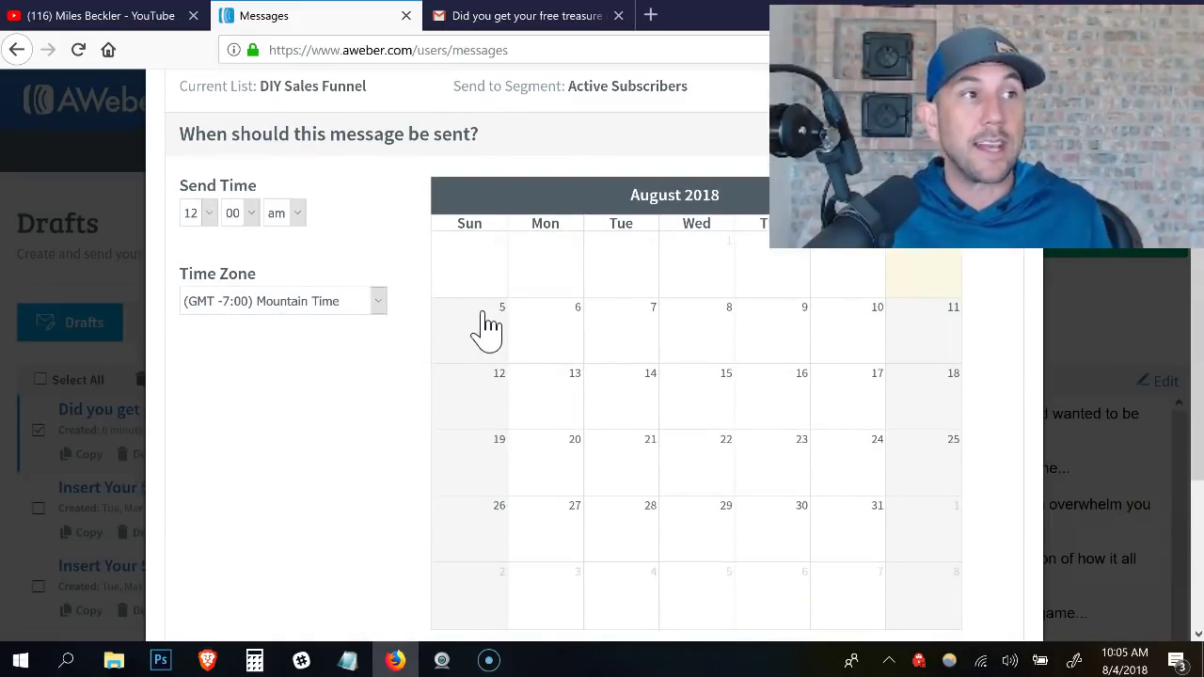
left_click(462, 338)
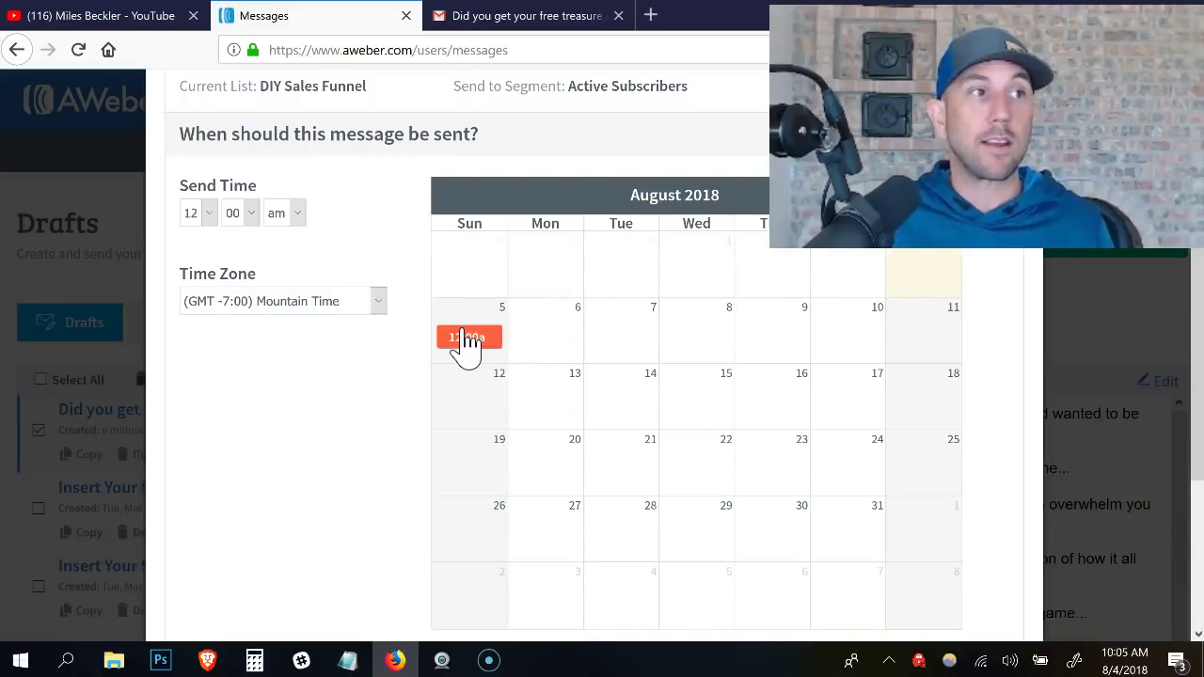
left_click(298, 297)
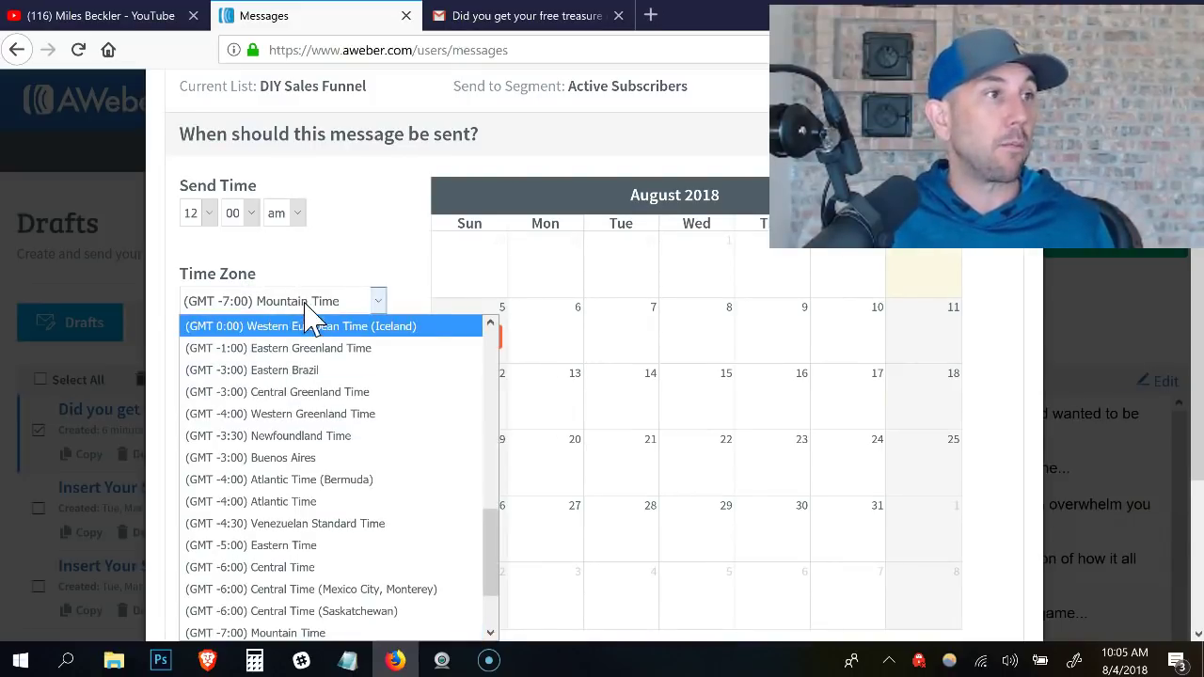
left_click(301, 301)
Step: Try a 7:00 am send time for the broadcast and discard the schedule changes
left_click(200, 212)
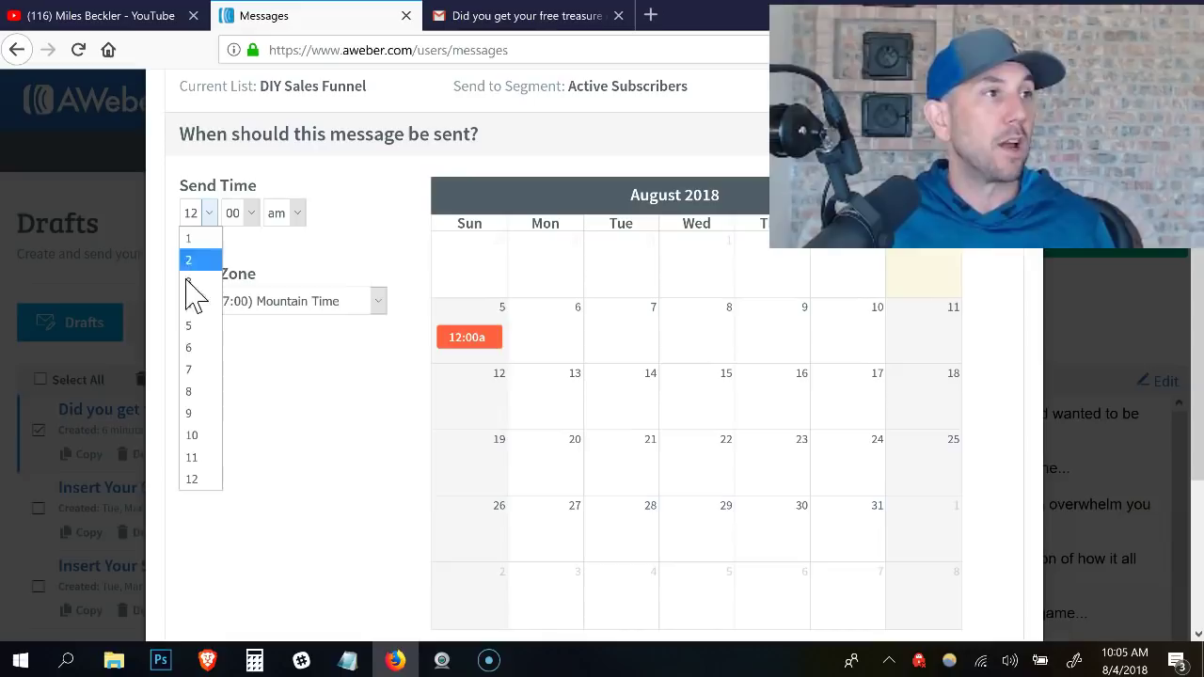
left_click(205, 375)
left_click(252, 213)
left_click(233, 307)
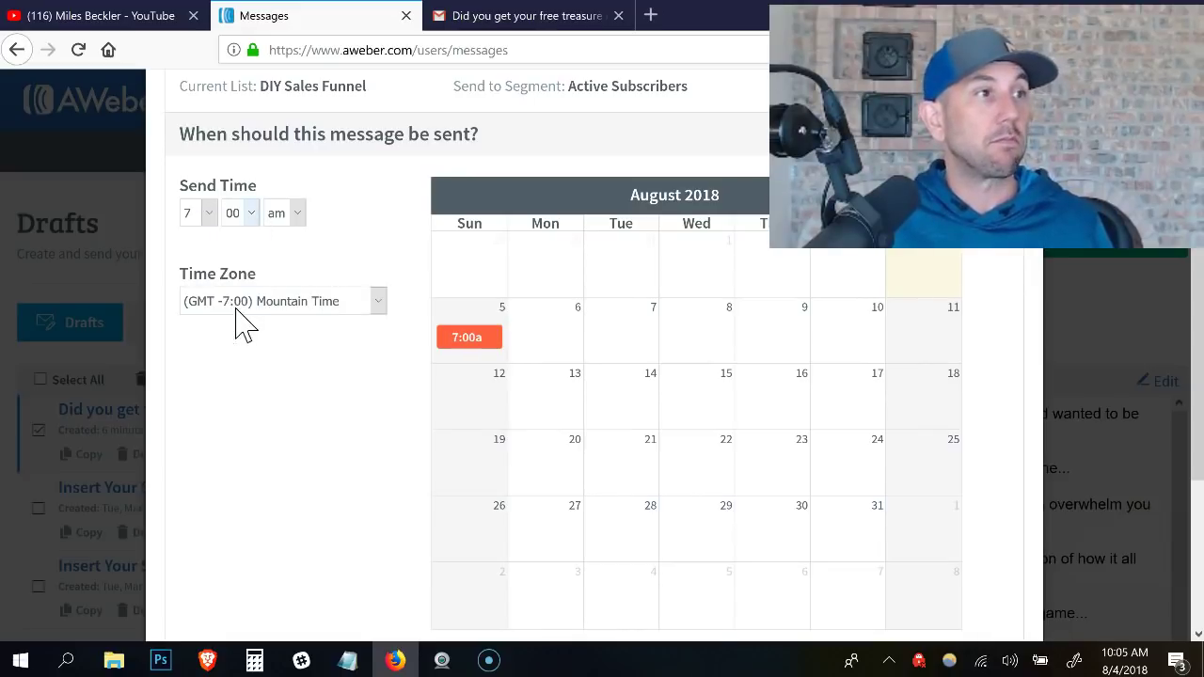
scroll(470, 336, "down", 4)
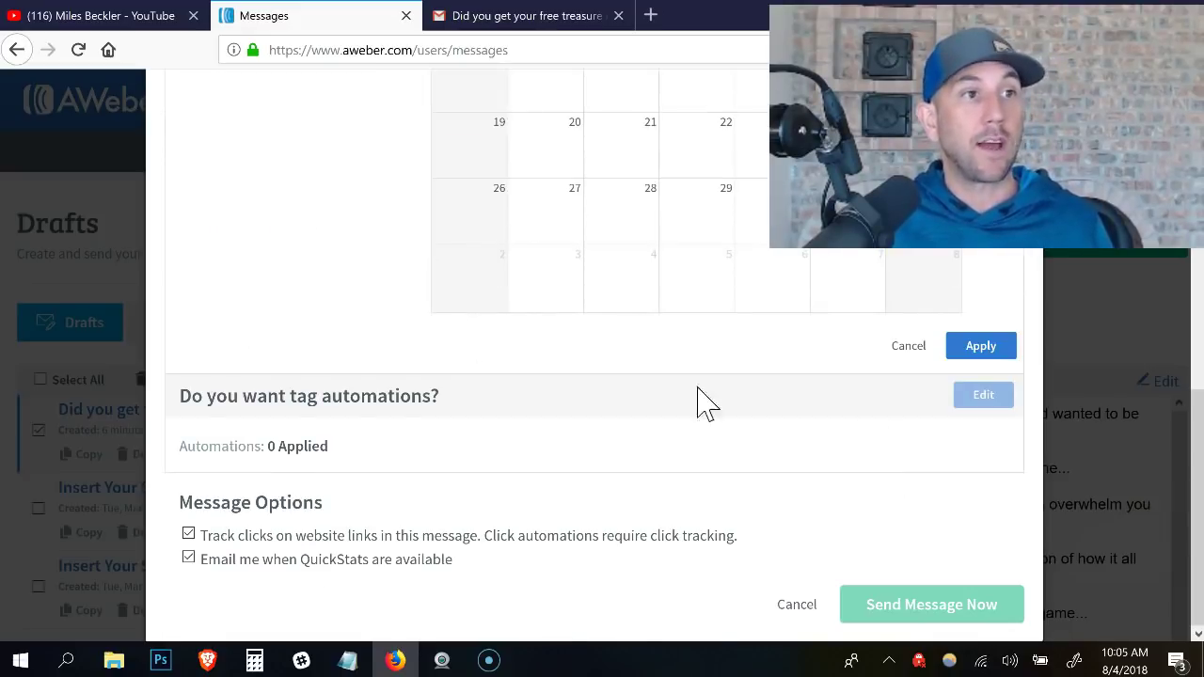
scroll(903, 442, "up", 1)
scroll(905, 442, "up", 2)
left_click(907, 465)
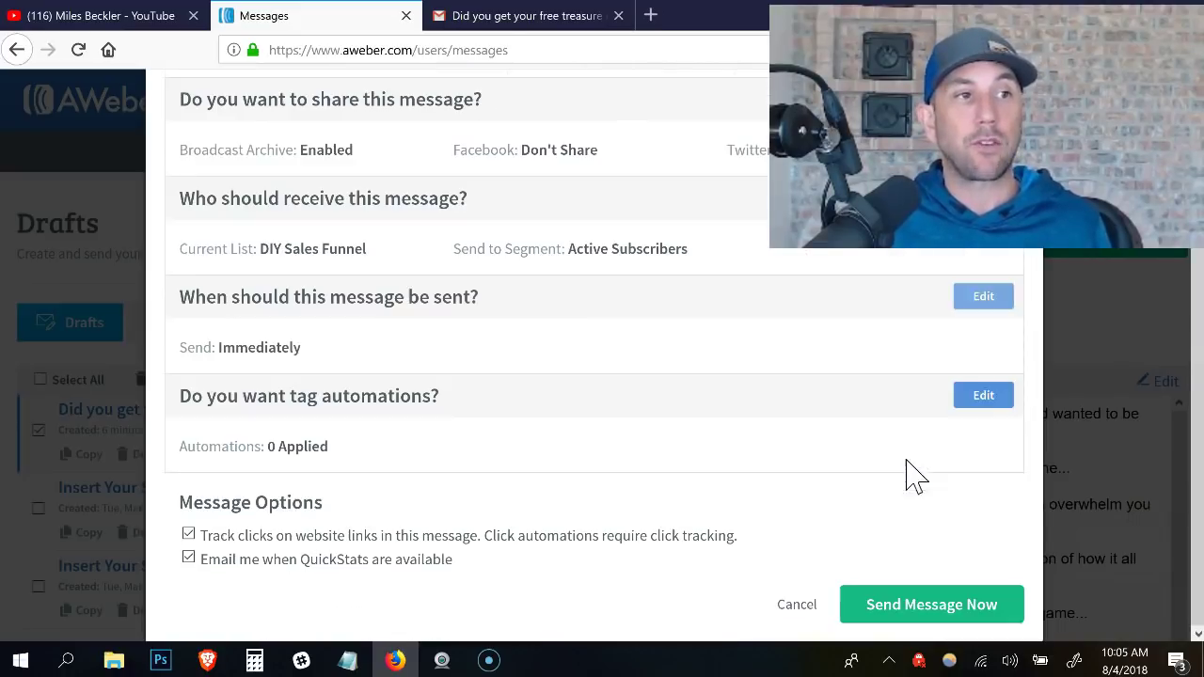
Step: Examine the tag automation options for message opens and link clicks, and close them without adding tags
scroll(913, 416, "up", 1)
scroll(914, 417, "down", 1)
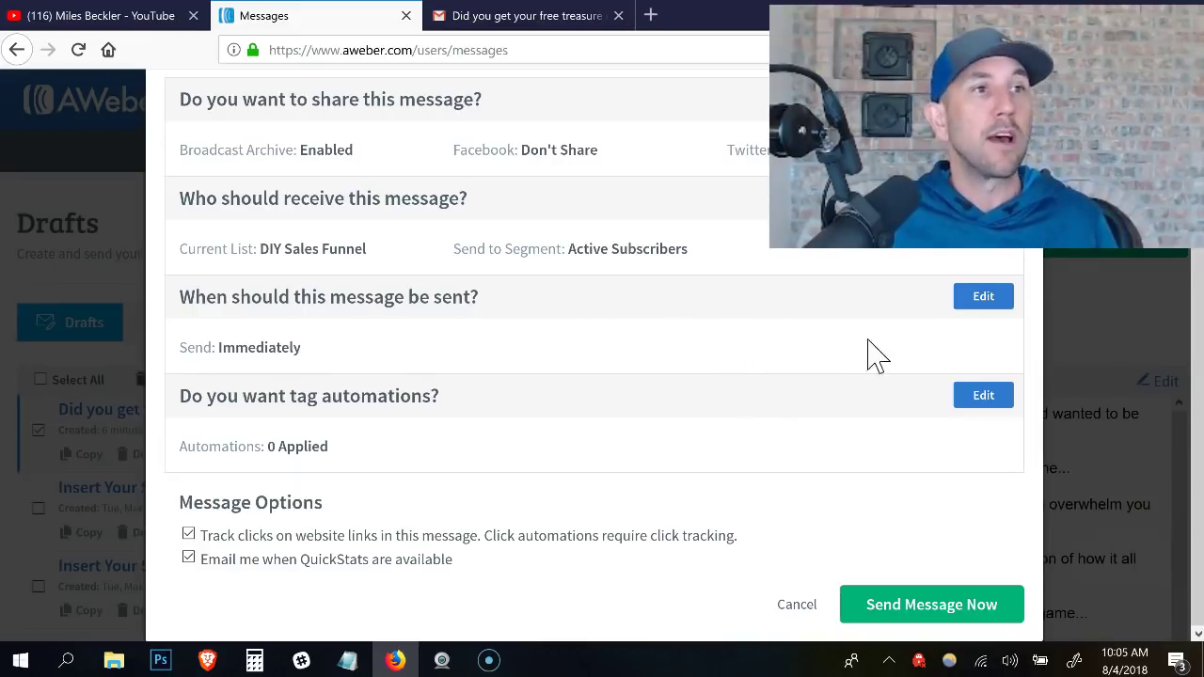
left_click(983, 396)
scroll(981, 395, "down", 3)
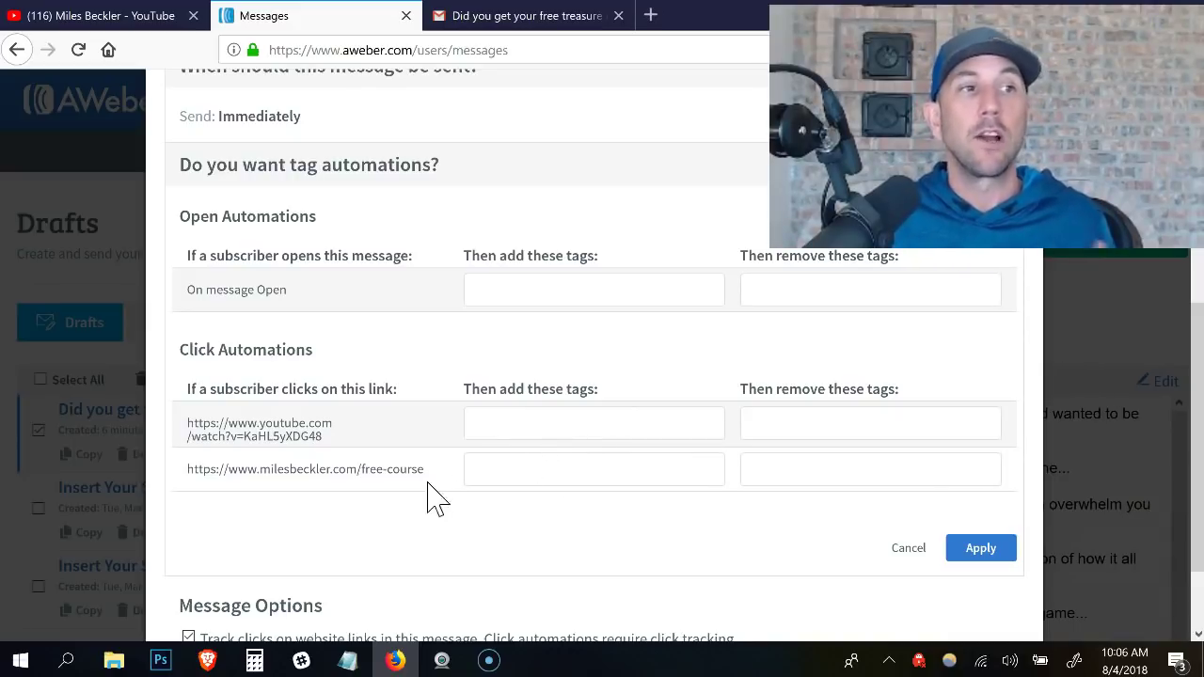
left_click(905, 550)
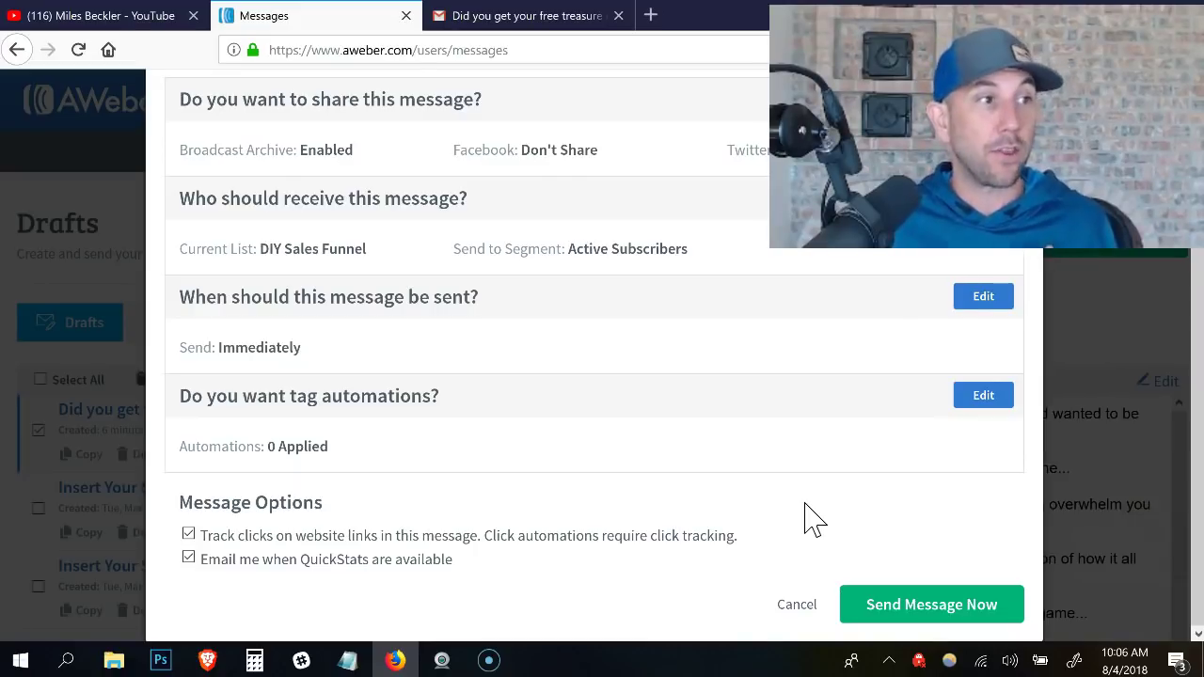
Step: Keep the QuickStats email notification enabled and send the broadcast immediately to the list's active subscribers
left_click(188, 557)
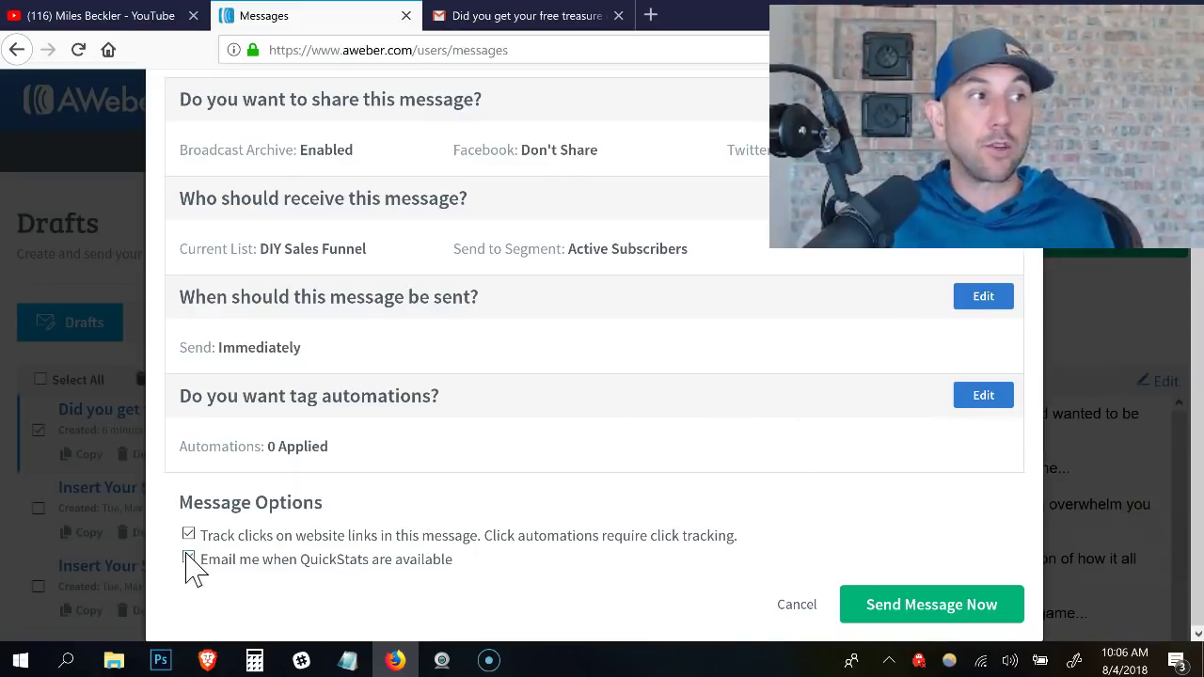
left_click(189, 558)
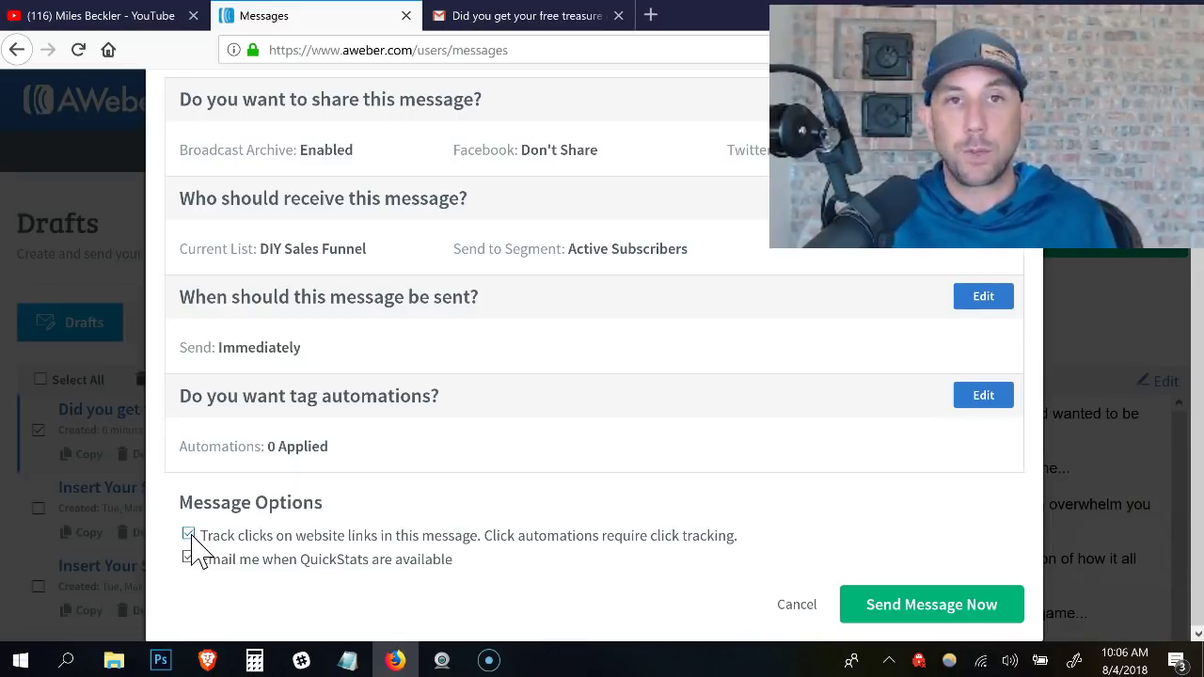
left_click(920, 608)
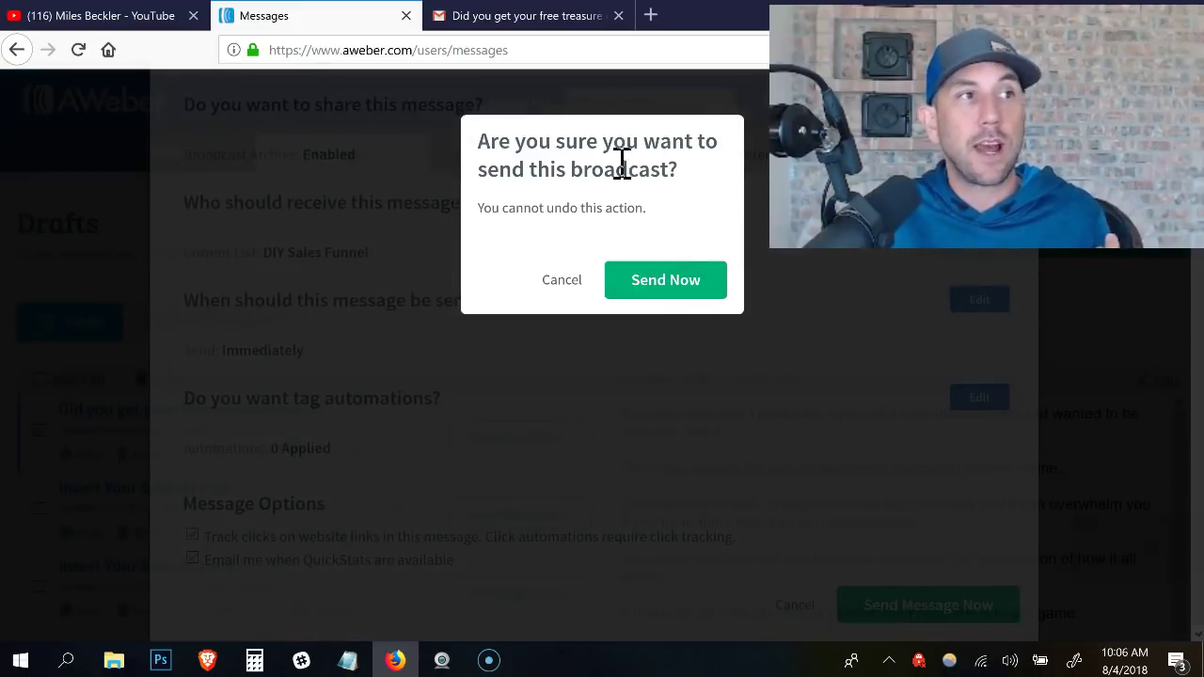
left_click(675, 284)
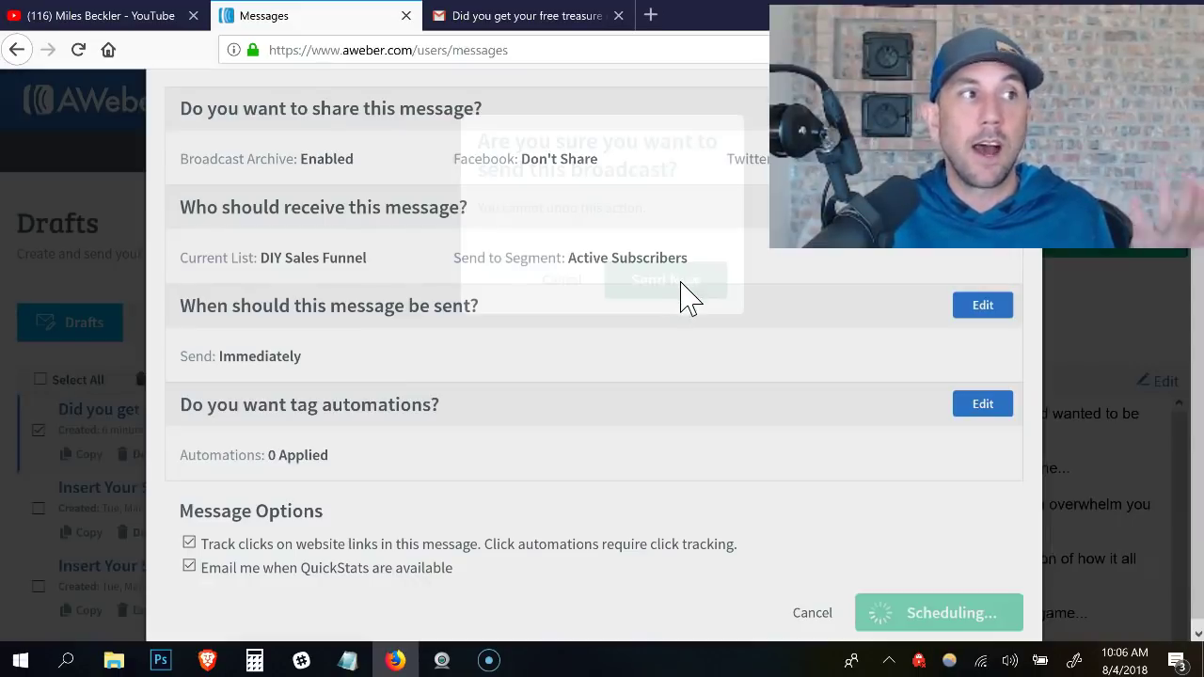